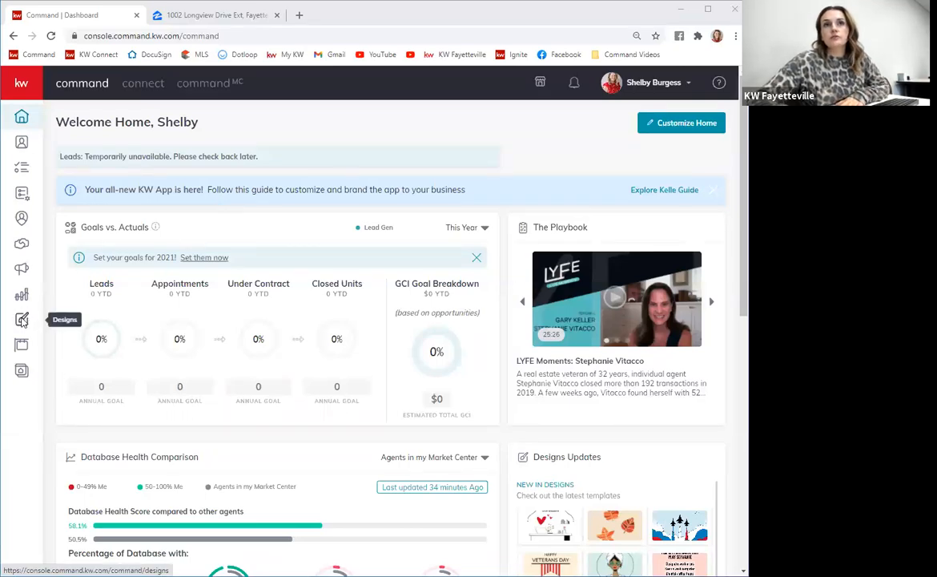
Open the Designs section and start creating a new Print design.
click(21, 321)
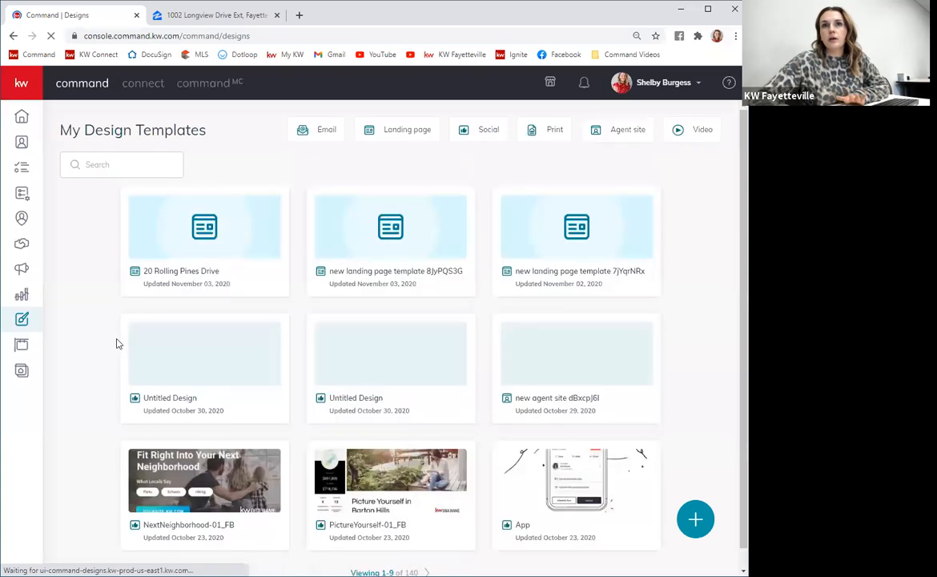
click(696, 518)
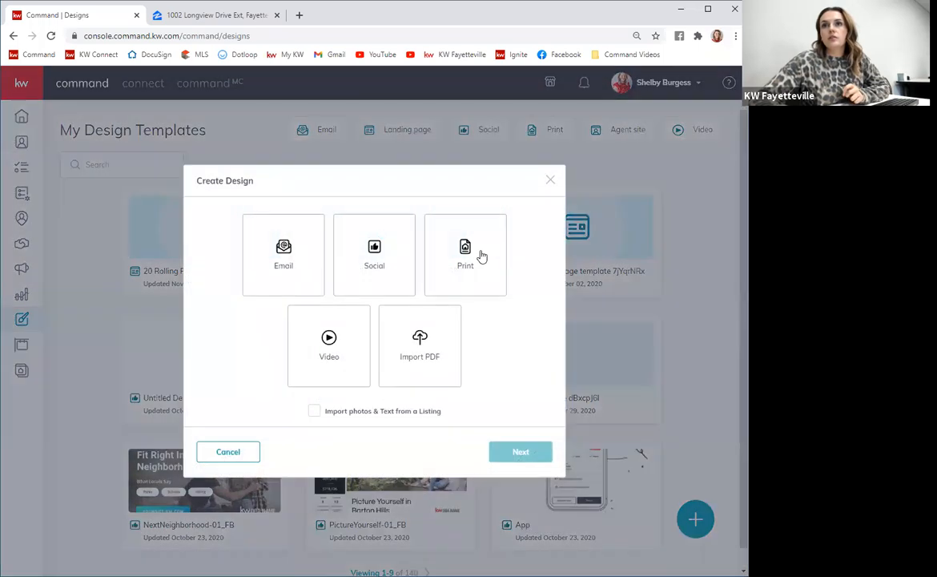
click(482, 255)
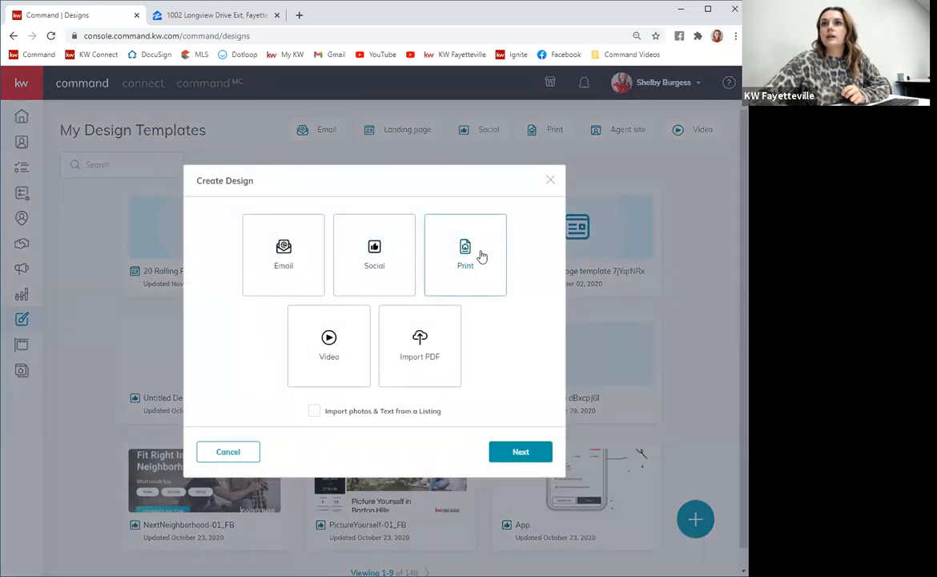
click(520, 453)
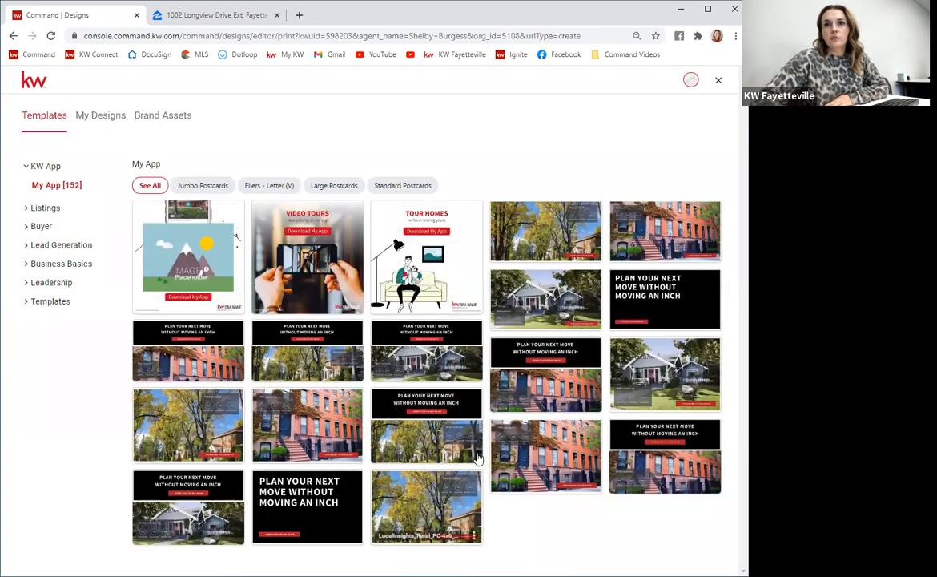
Browse the My App print templates by filtering between Jumbo Postcards, Fliers - Letter (V) and Standard Postcards.
click(200, 186)
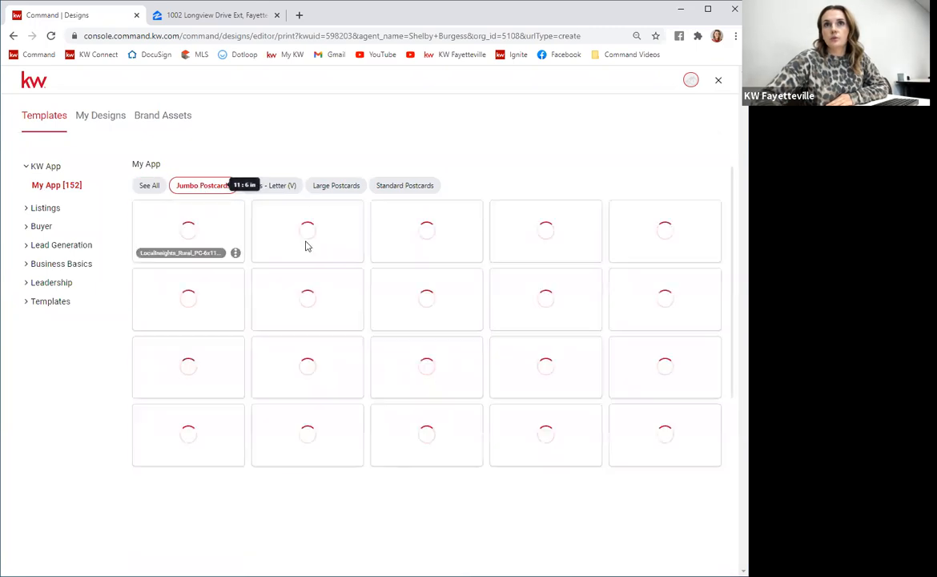
click(271, 186)
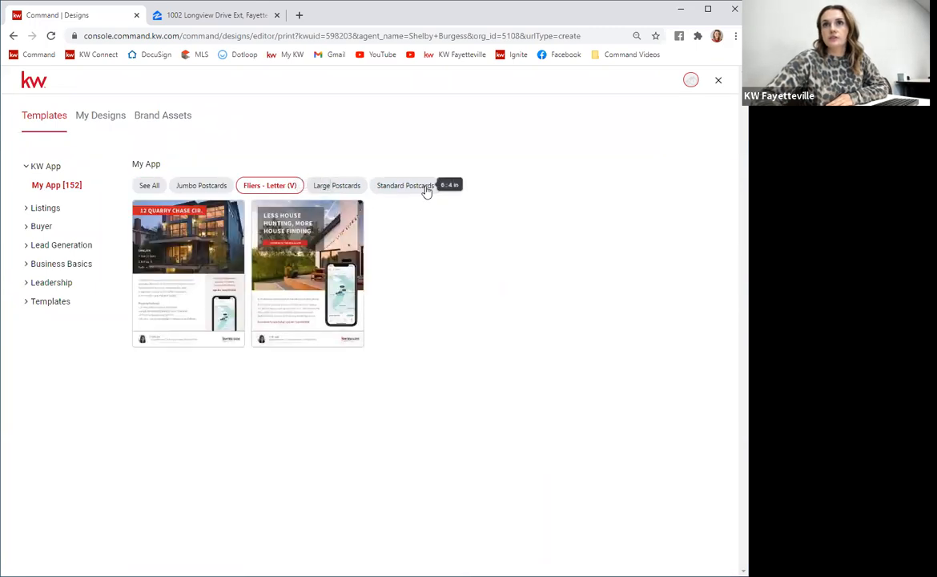
click(416, 186)
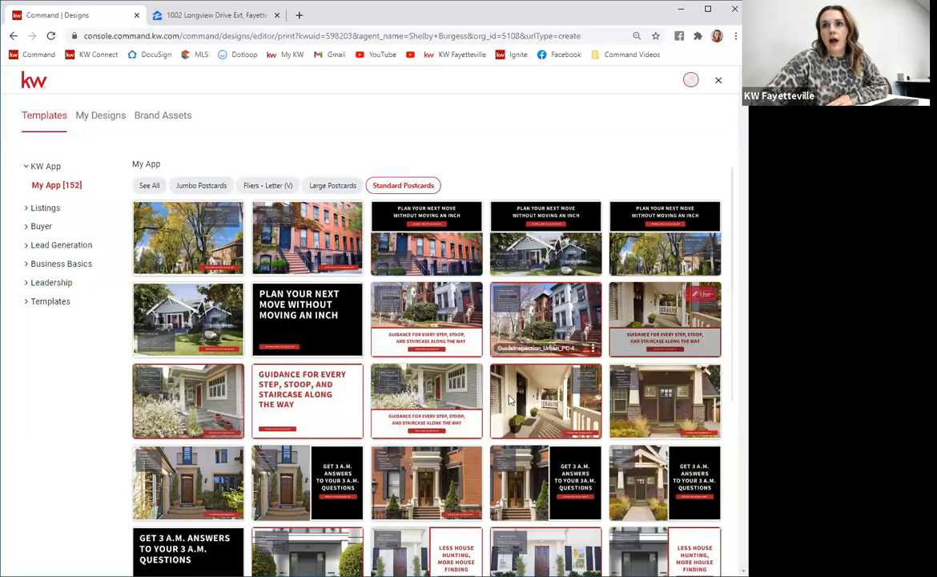
scroll(635, 315, down, 3)
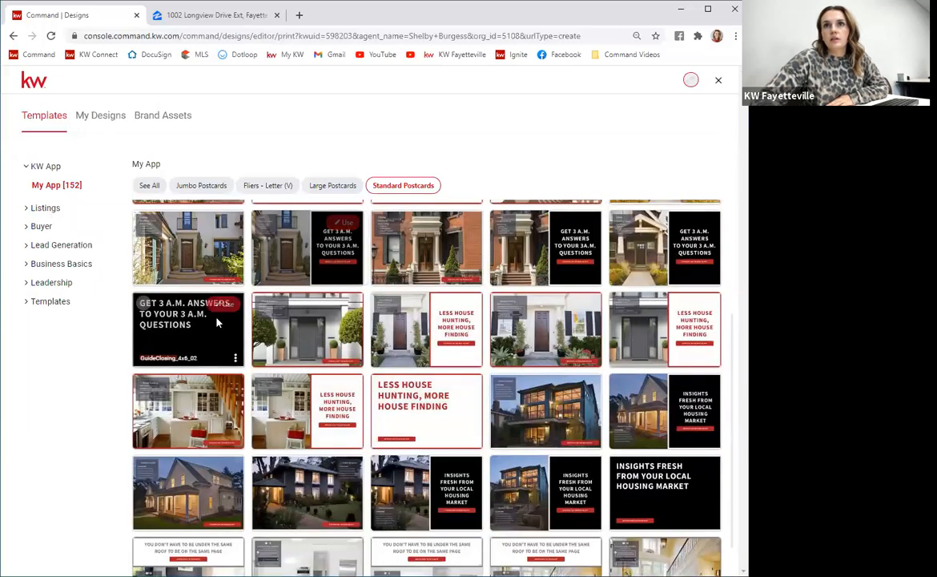
scroll(413, 467, down, 1)
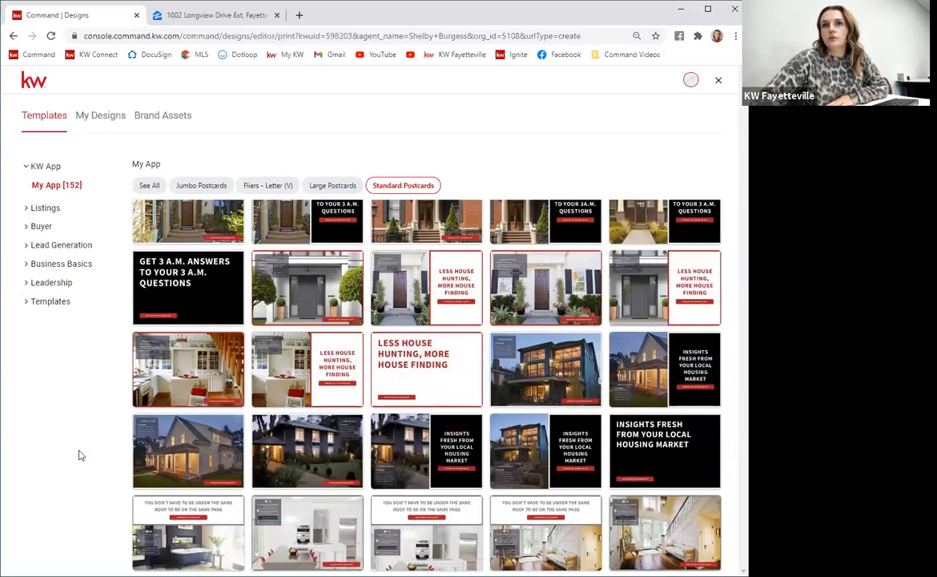
Browse the Listings template categories For Sale, Price Update, Open House and Just Sold, filtering to Standard Postcards.
click(39, 210)
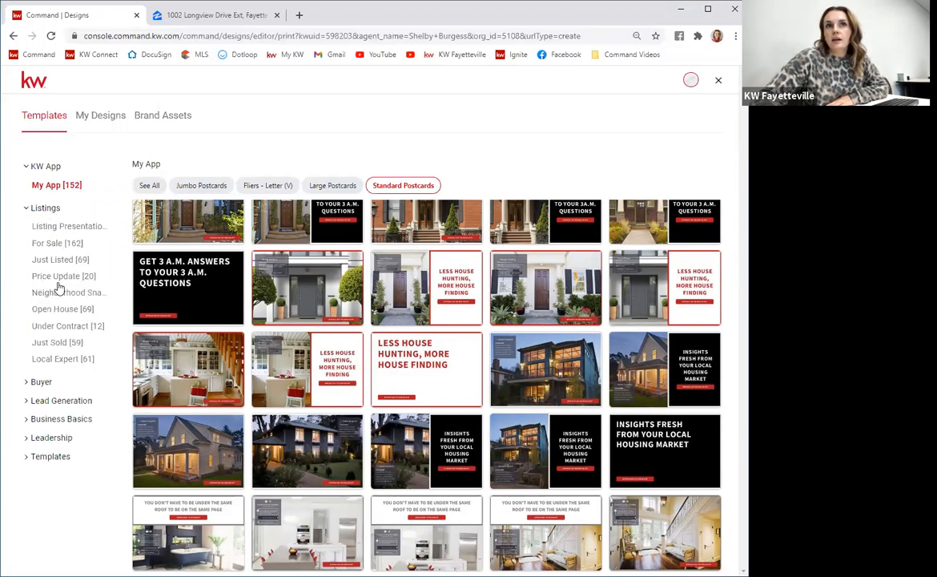
click(58, 244)
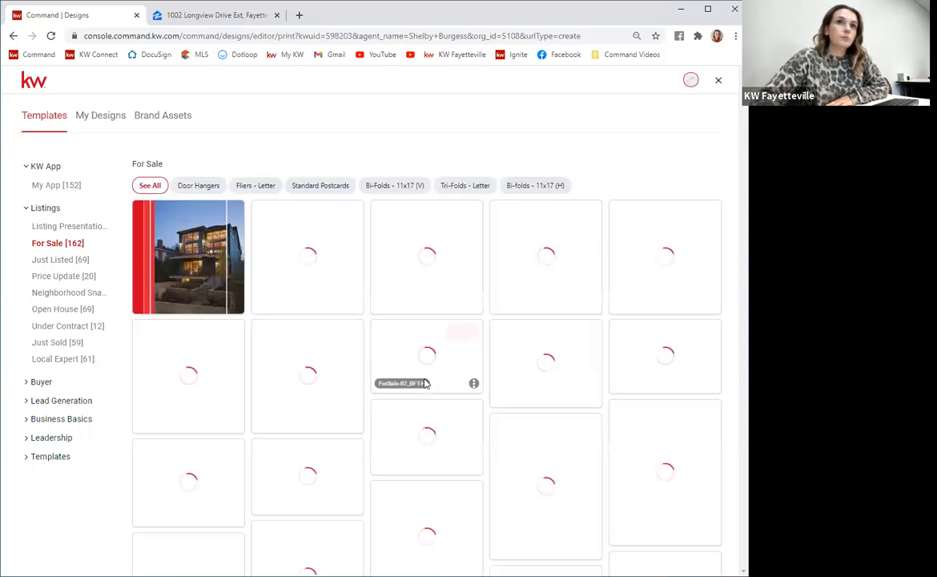
click(49, 276)
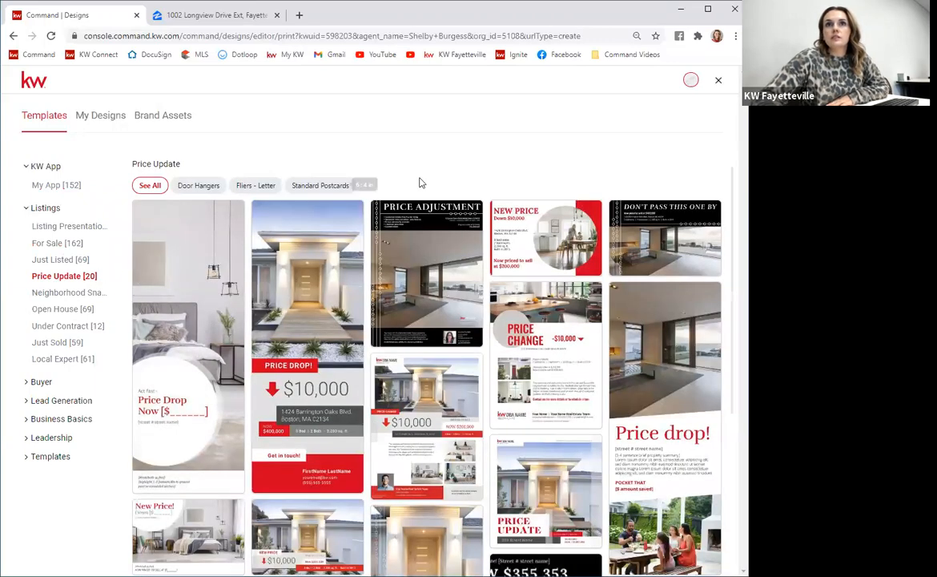
click(333, 185)
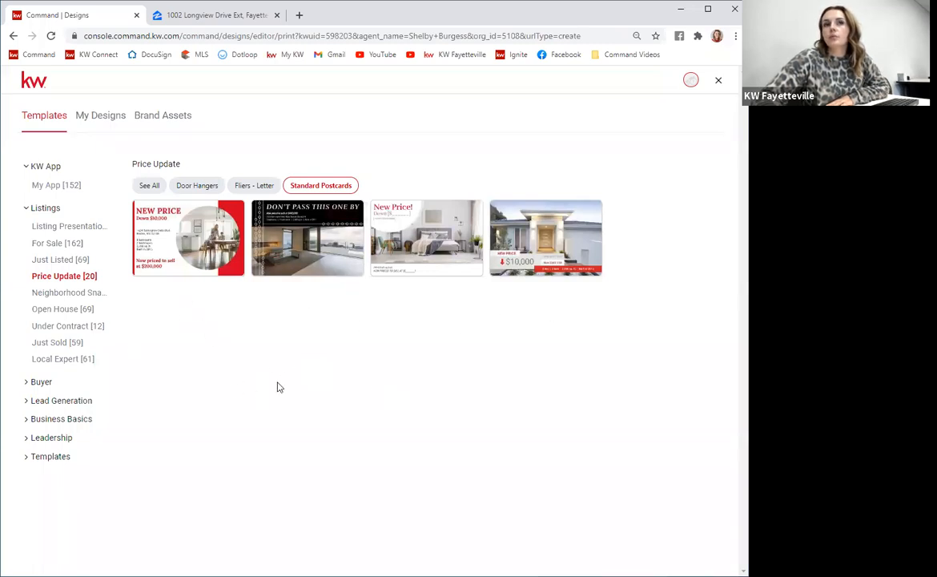
click(49, 311)
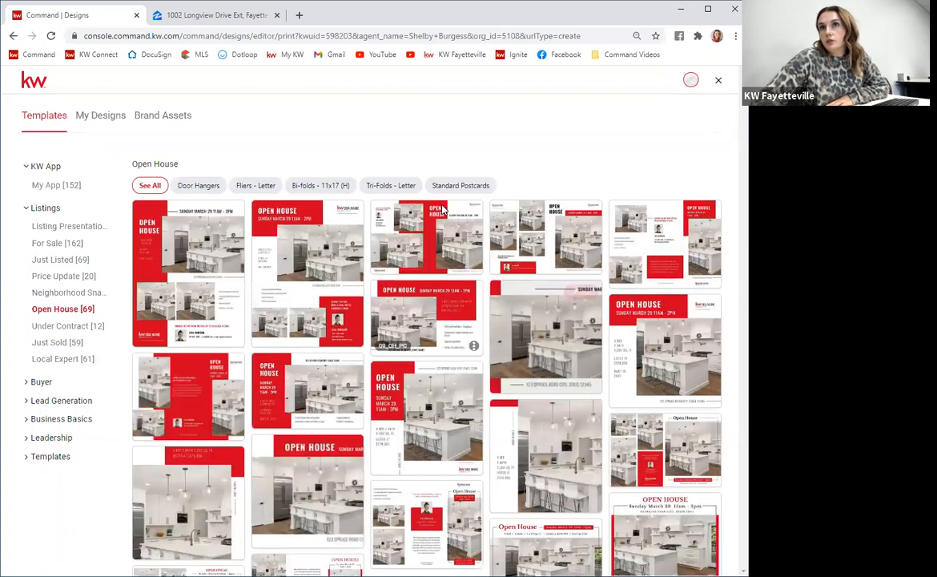
click(460, 187)
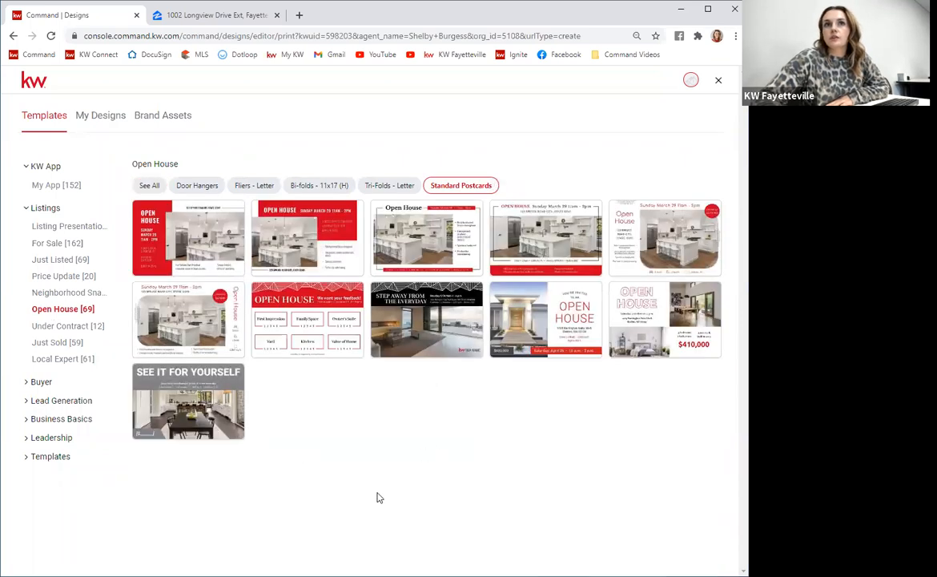
click(64, 345)
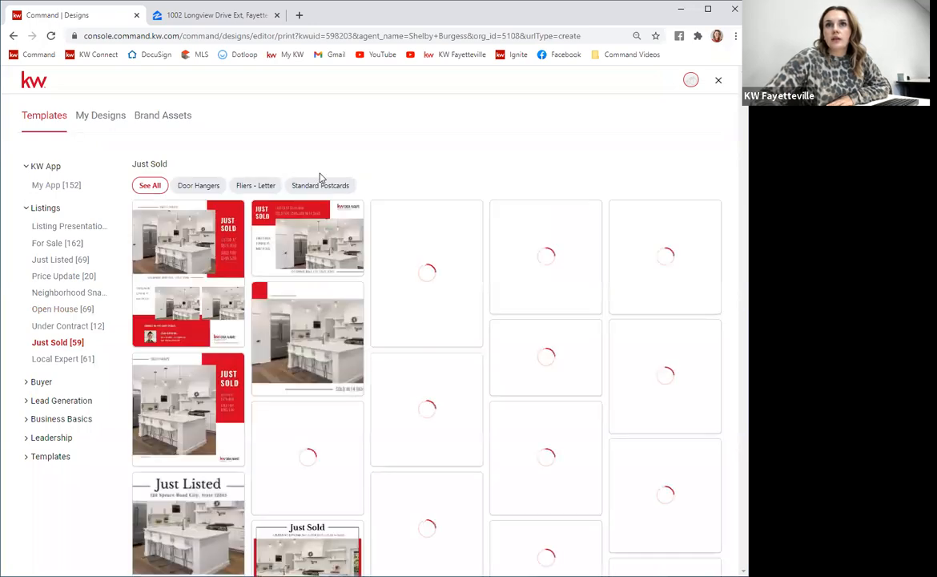
click(324, 186)
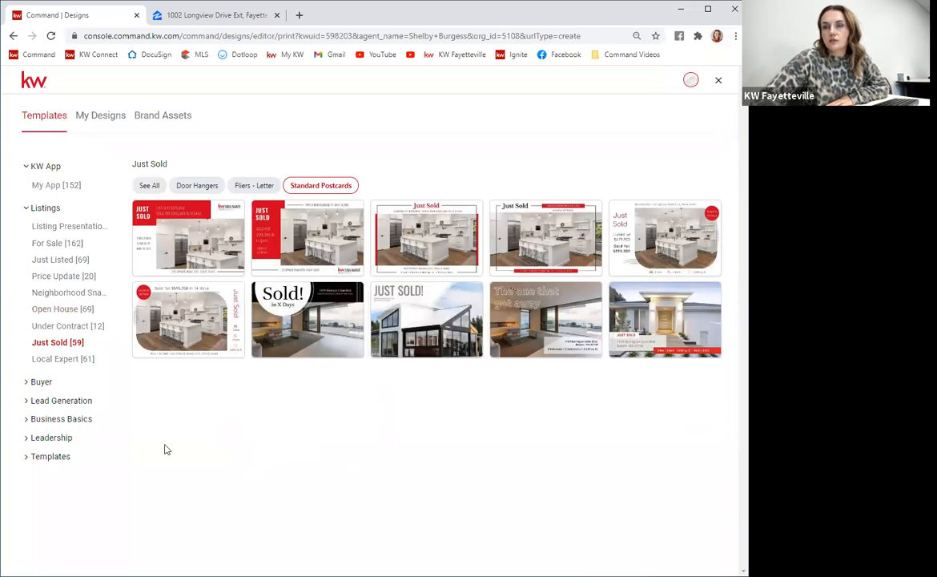
Browse the Buyer template categories Neighborhood Snap and Keller Mortgage, including their Standard Postcards.
click(32, 382)
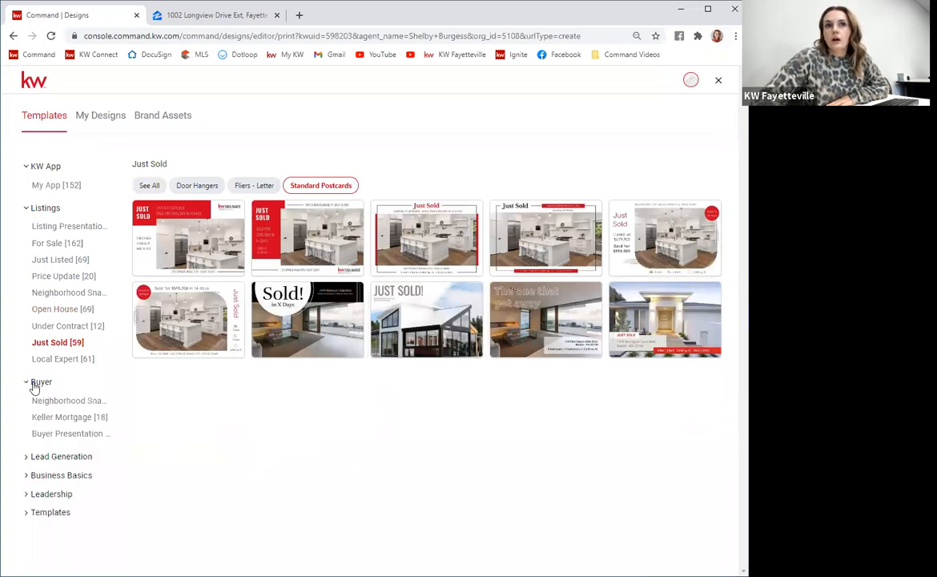
click(71, 401)
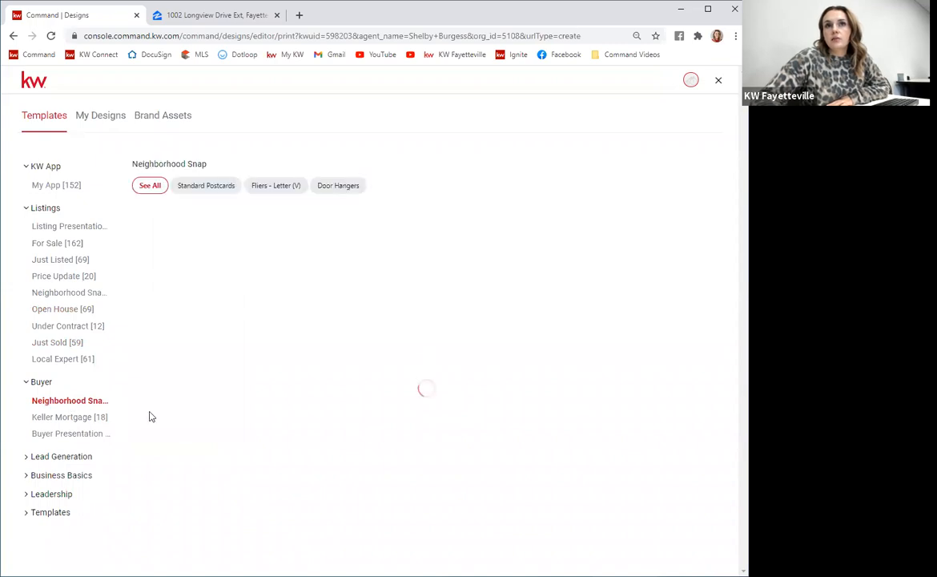
click(200, 187)
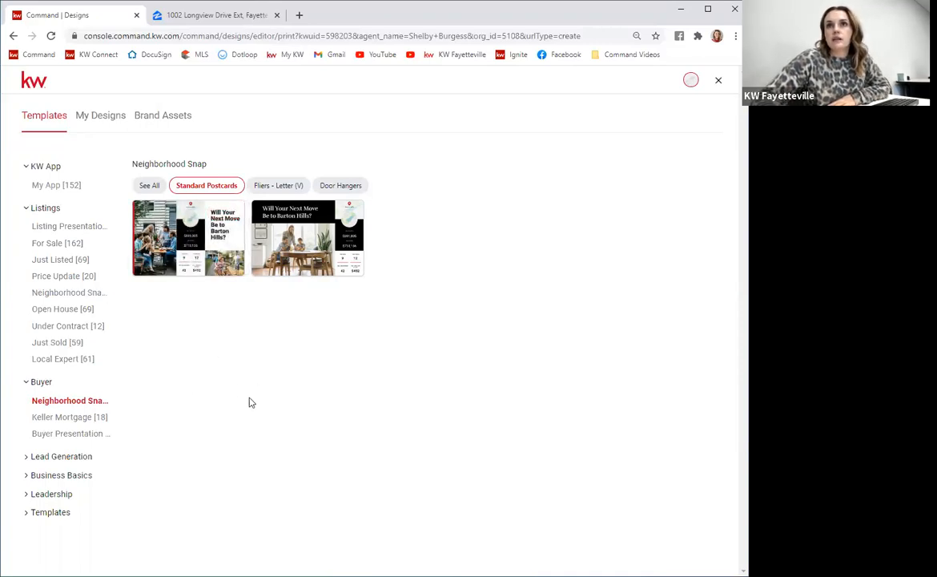
click(69, 417)
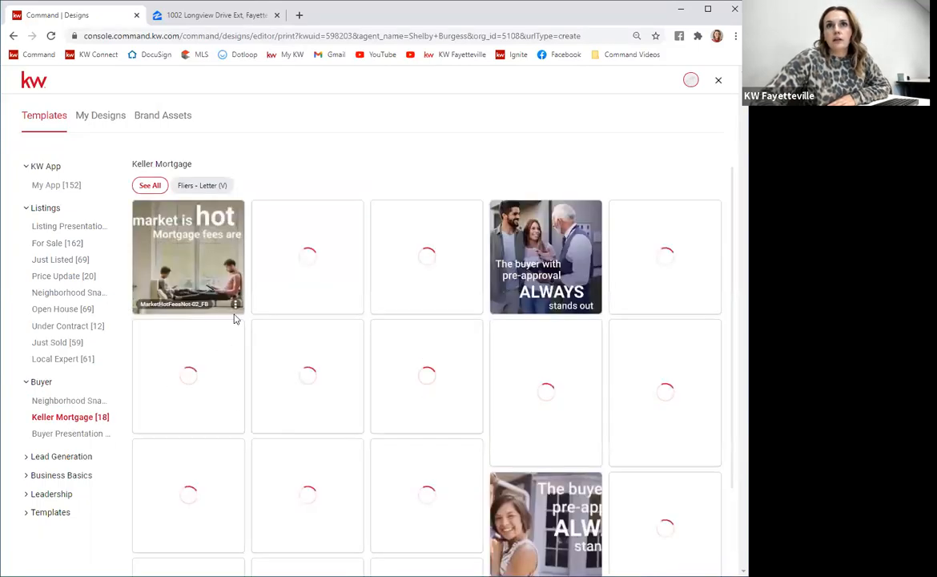
scroll(352, 409, down, 3)
scroll(200, 465, up, 3)
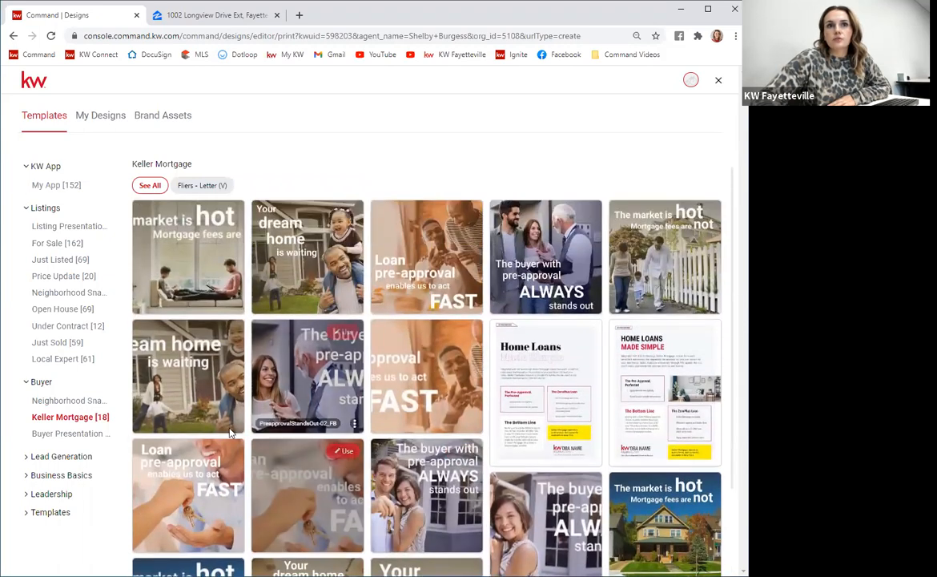
Open the Lead Generation Home Value category, filter to Standard Postcards, and use the front-door 'Find out what your home is worth' template.
click(56, 456)
scroll(72, 446, down, 1)
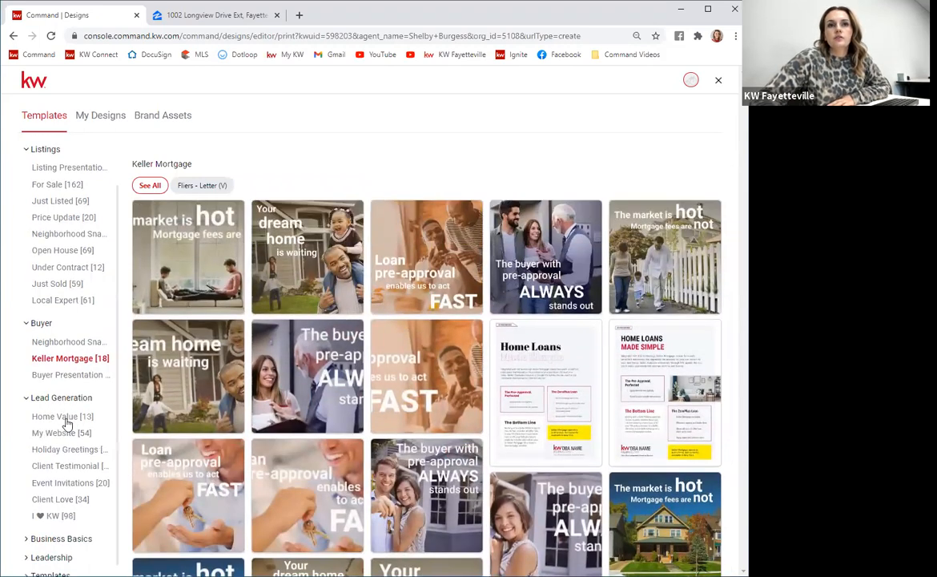
click(67, 420)
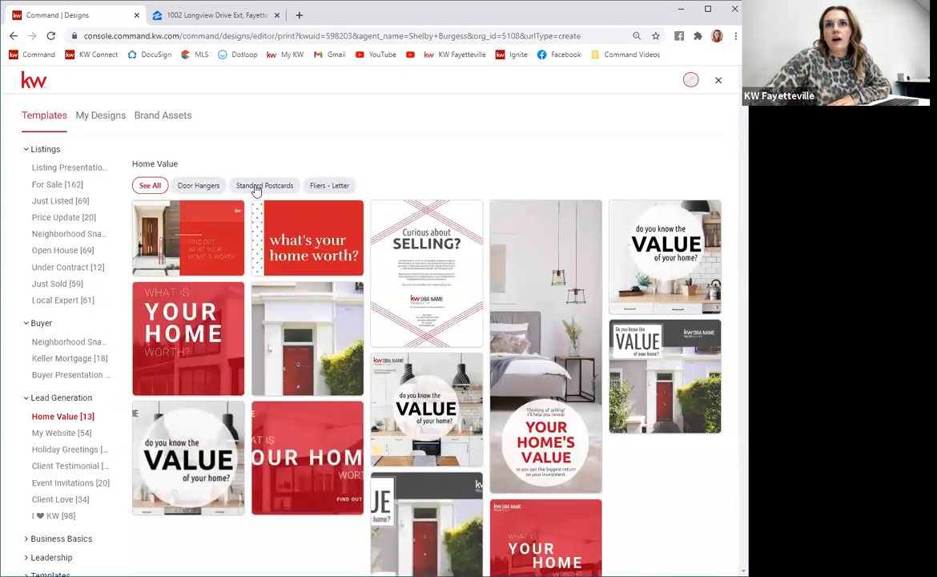
click(258, 186)
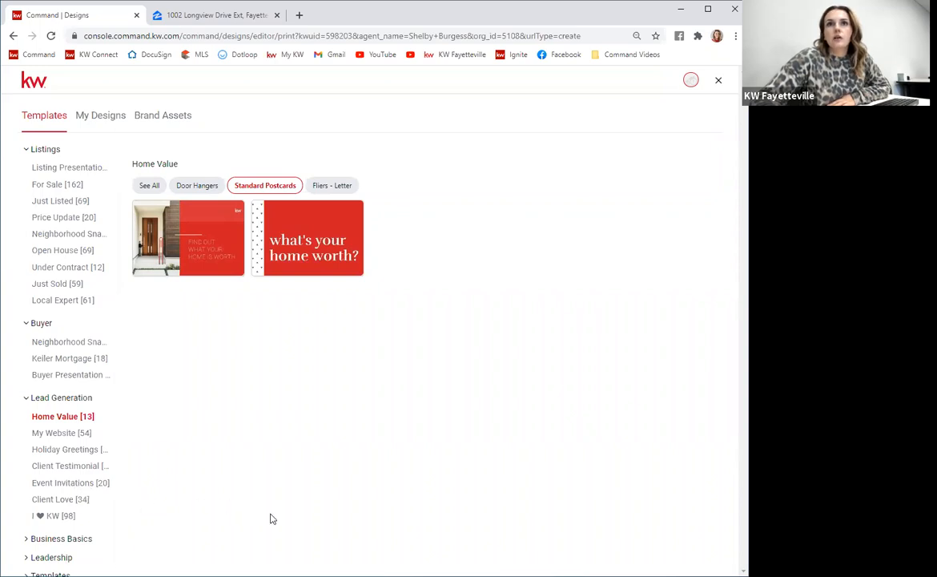
mouse_move(135, 253)
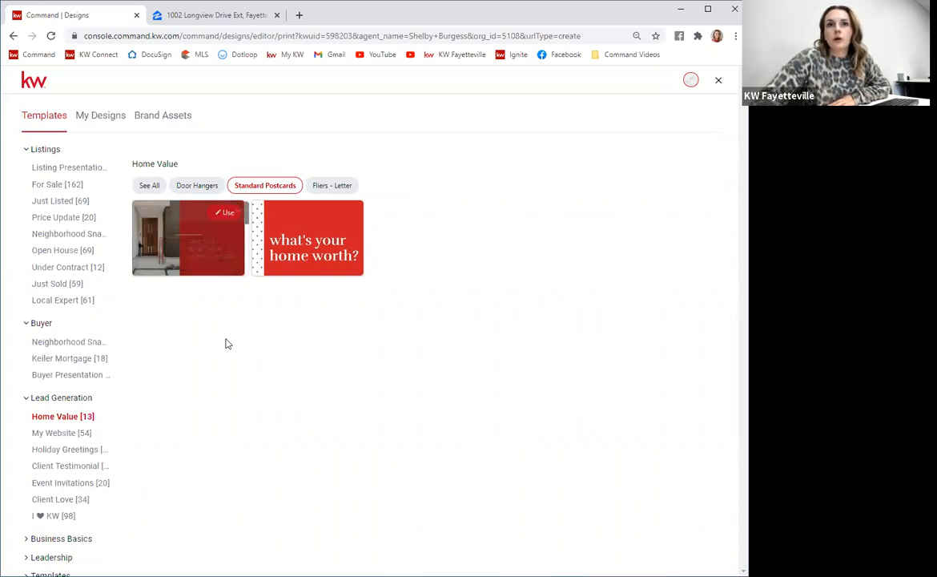
click(226, 215)
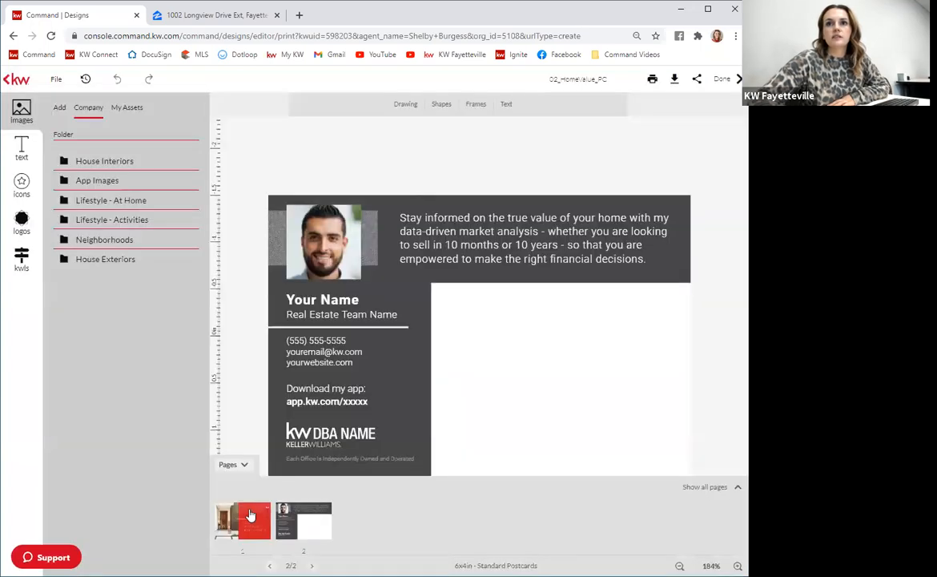
Switch between the postcard's front and back pages to review both sides.
click(253, 514)
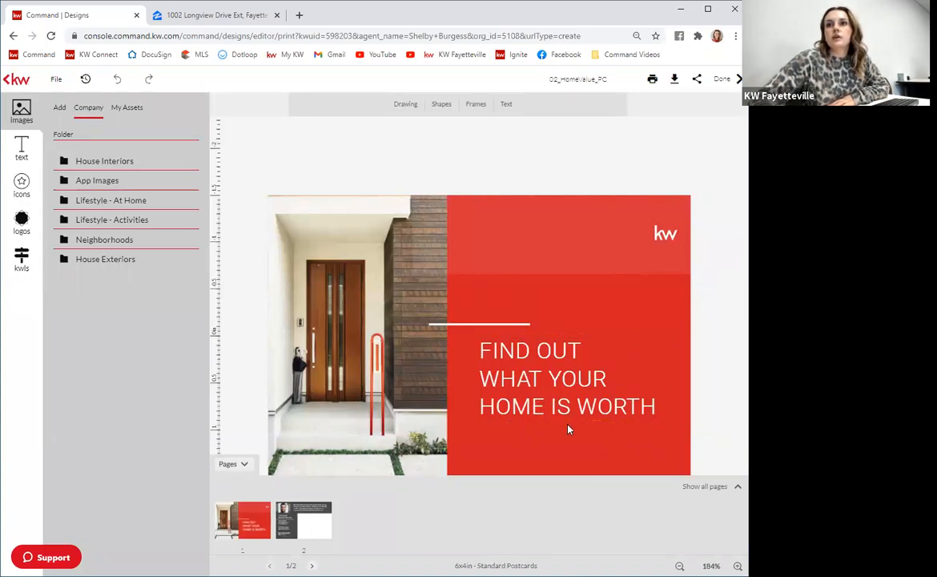
click(292, 521)
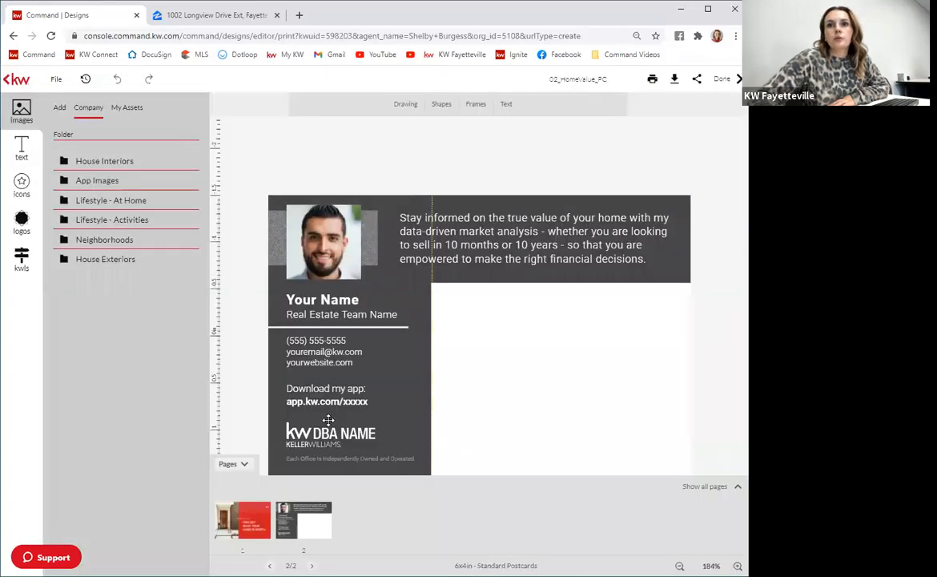
click(247, 516)
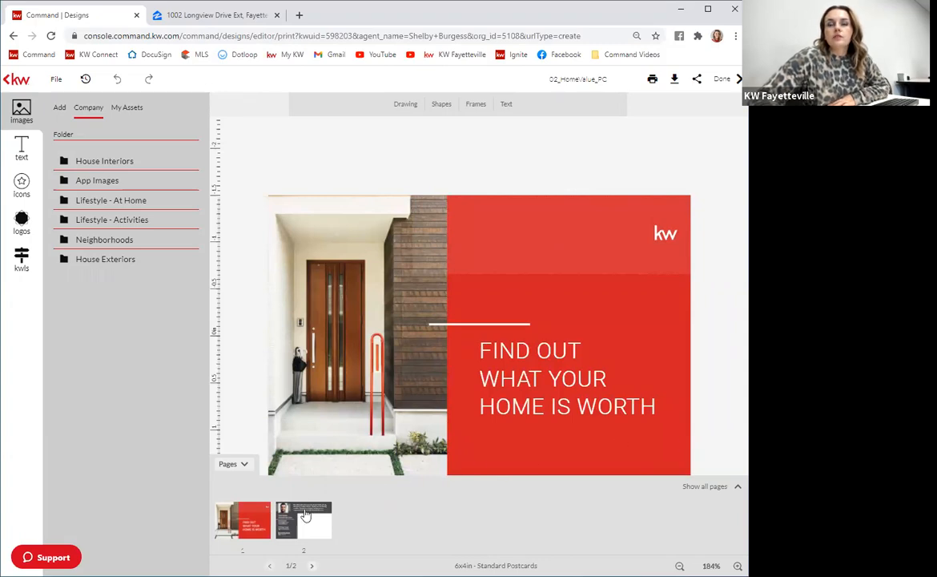
click(305, 515)
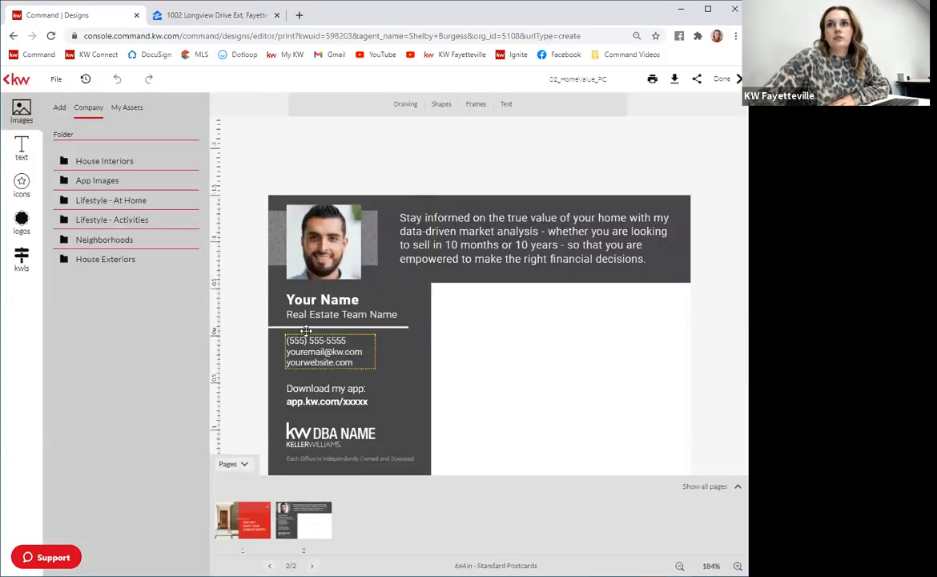
Select the headshot placeholder on the back page and upload Headshot 2.jpg from the Desktop as a new image.
click(331, 252)
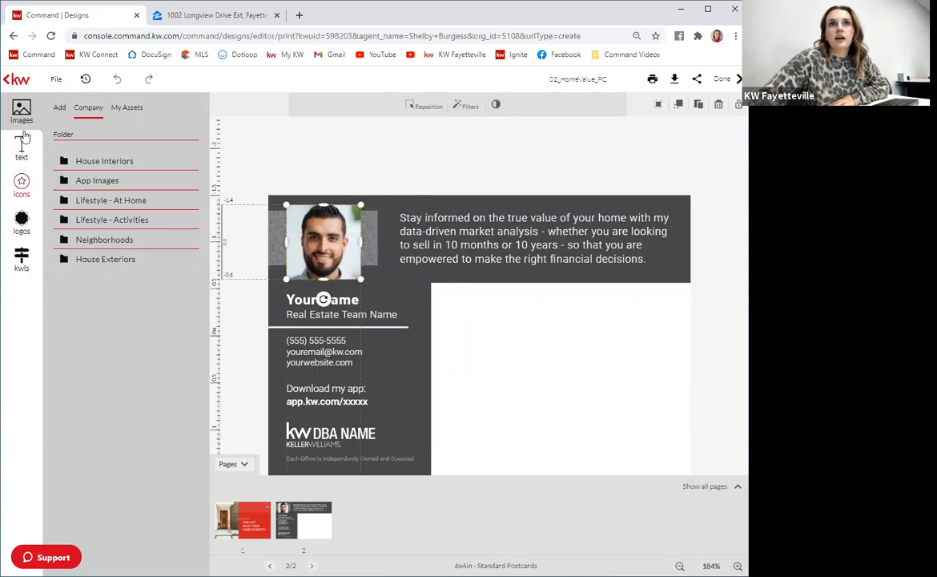
click(59, 108)
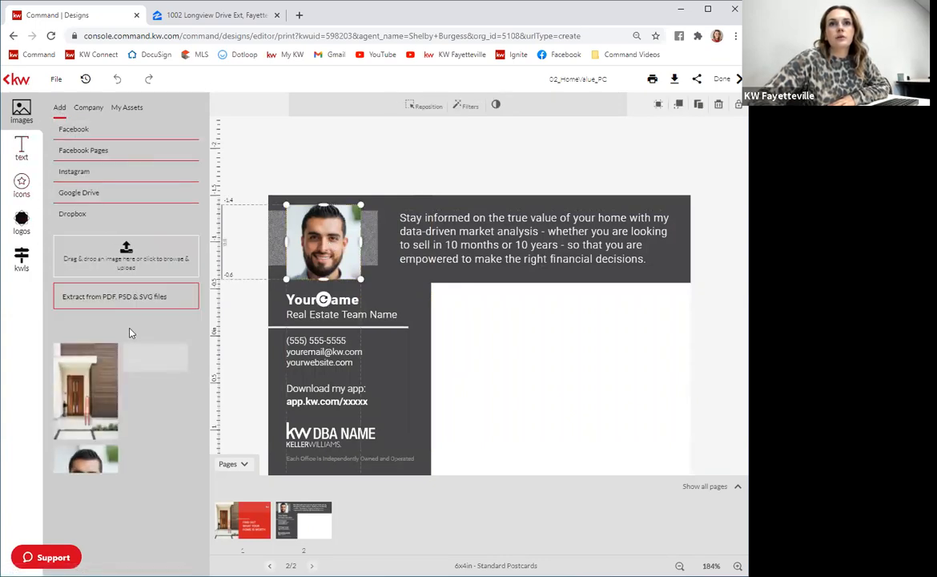
click(92, 269)
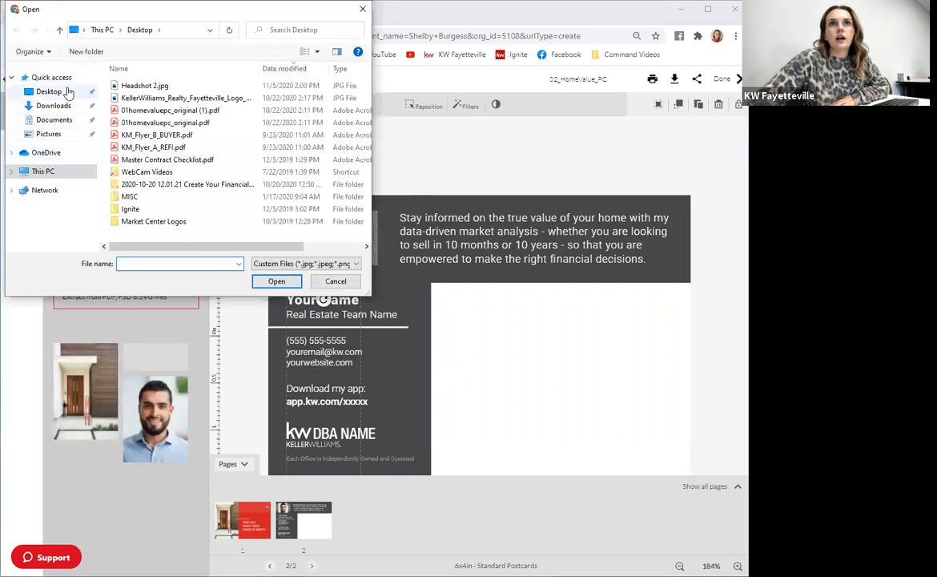
click(136, 86)
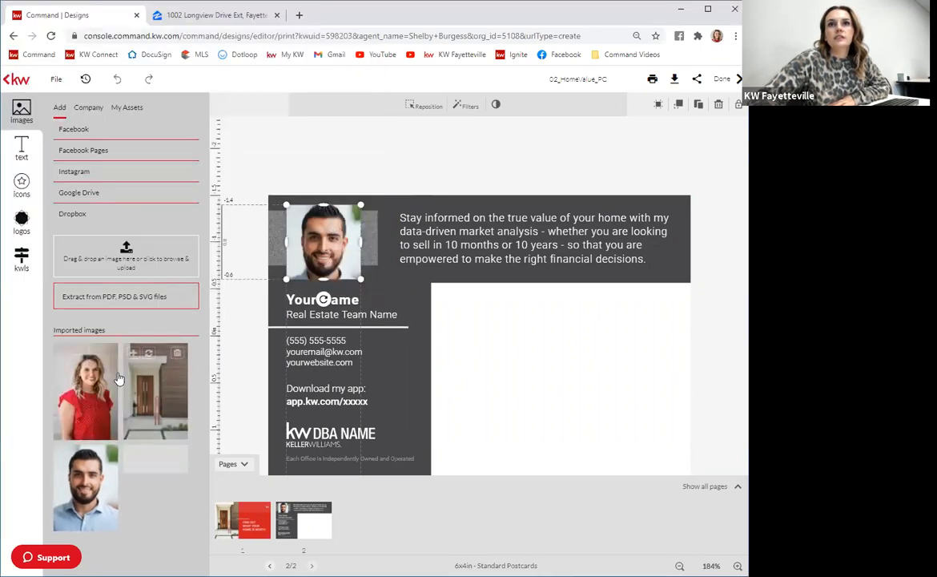
Replace the headshot placeholder with the agent's imported headshot and reposition it slightly lower within its frame.
mouse_move(79, 368)
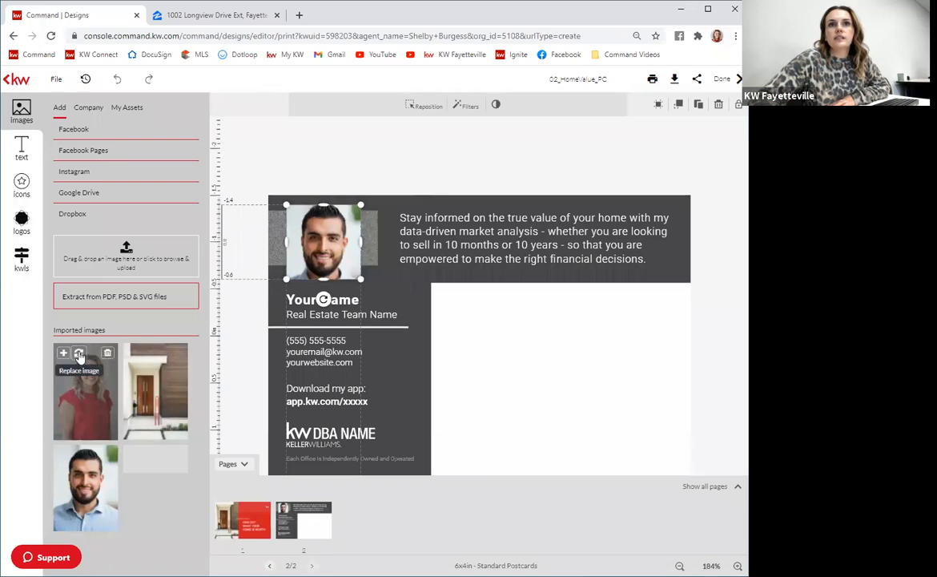
click(79, 355)
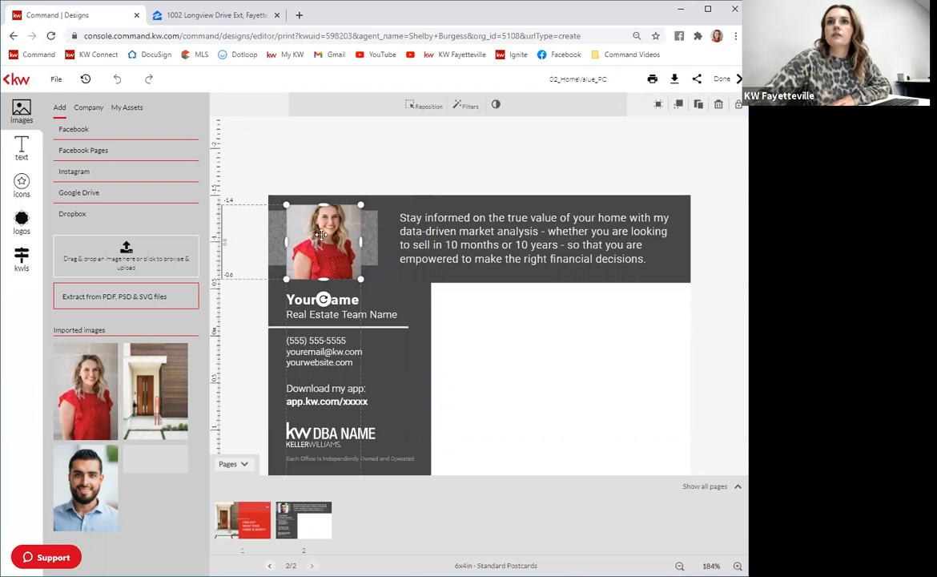
click(422, 106)
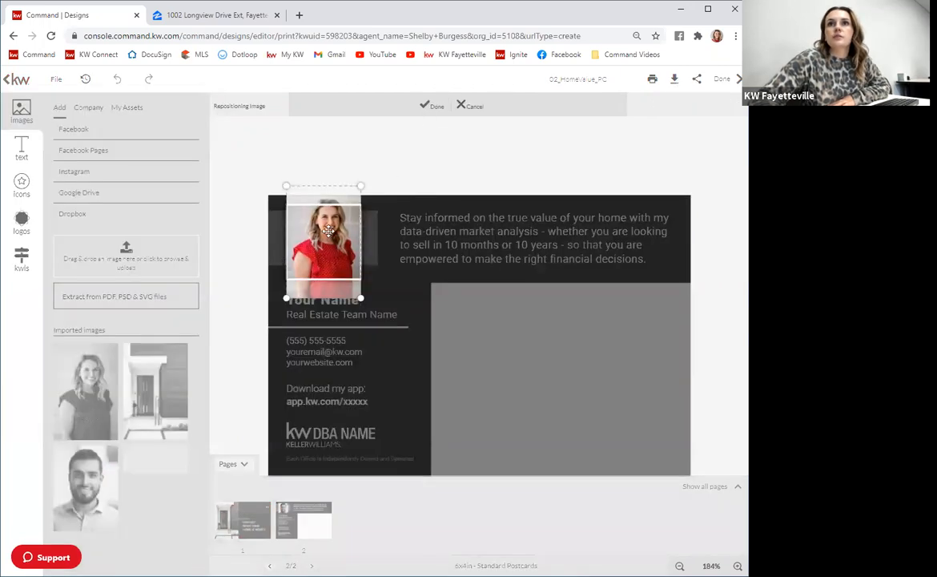
drag(322, 247, 322, 257)
click(432, 105)
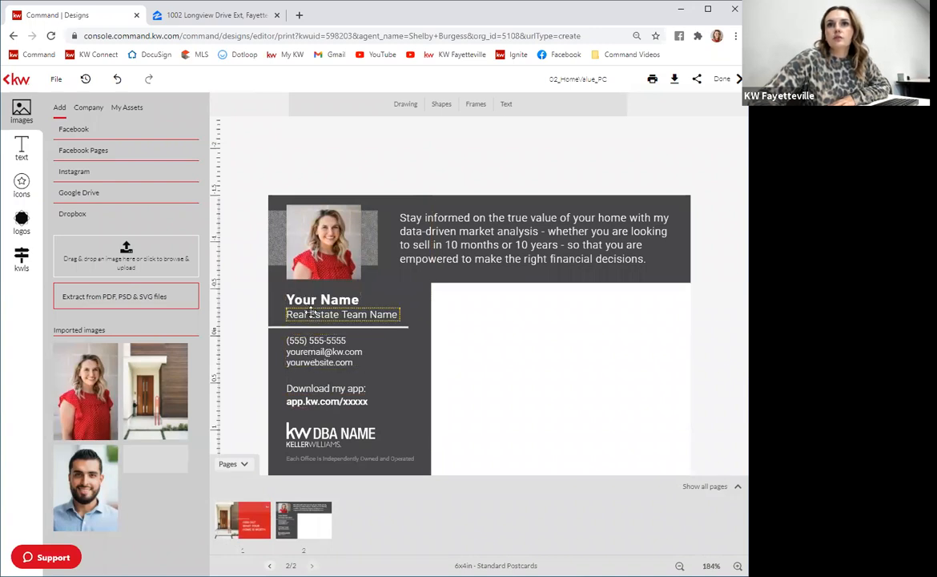
Replace the 'Your Name' text with the agent's full name and widen its box so the name fits on one line.
click(308, 299)
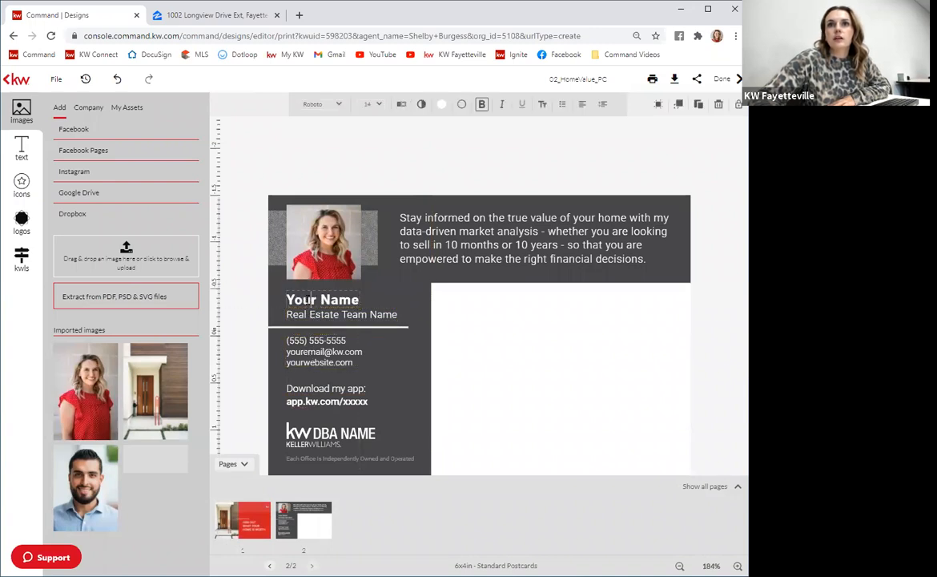
click(309, 298)
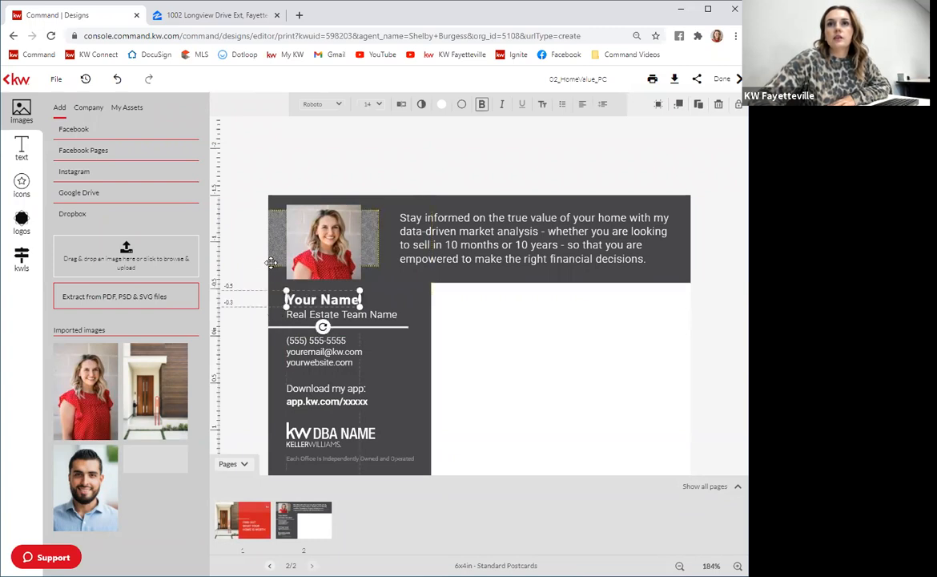
click(236, 268)
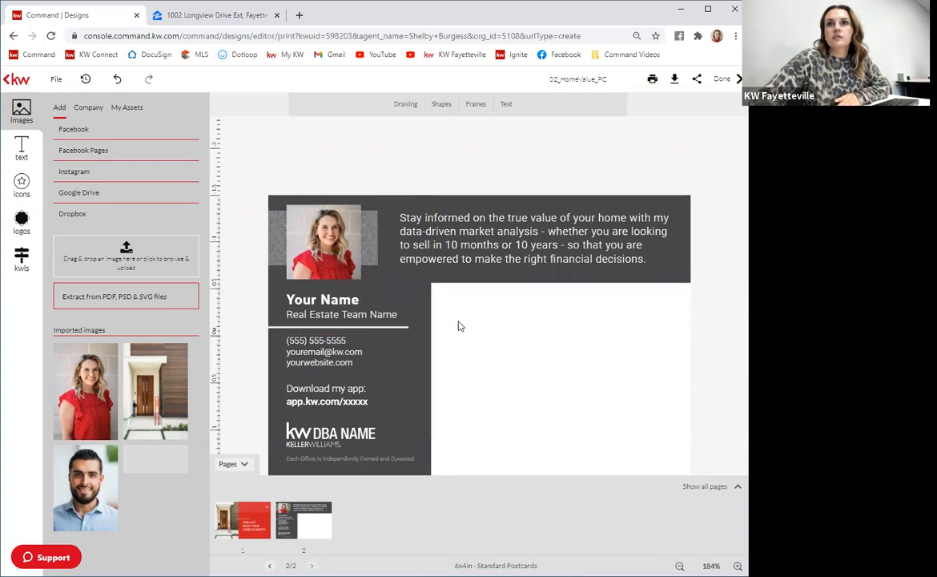
click(307, 299)
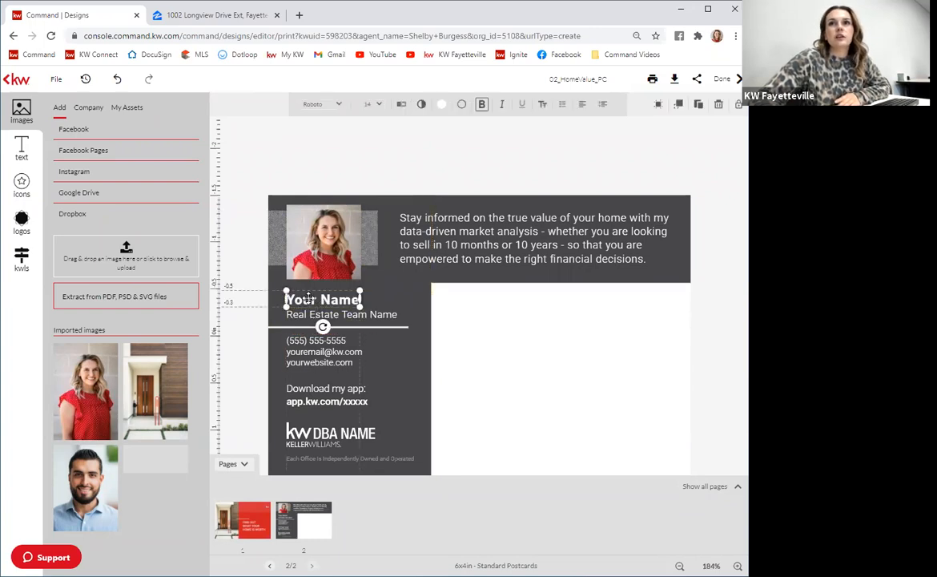
click(401, 107)
drag(274, 114, 219, 93)
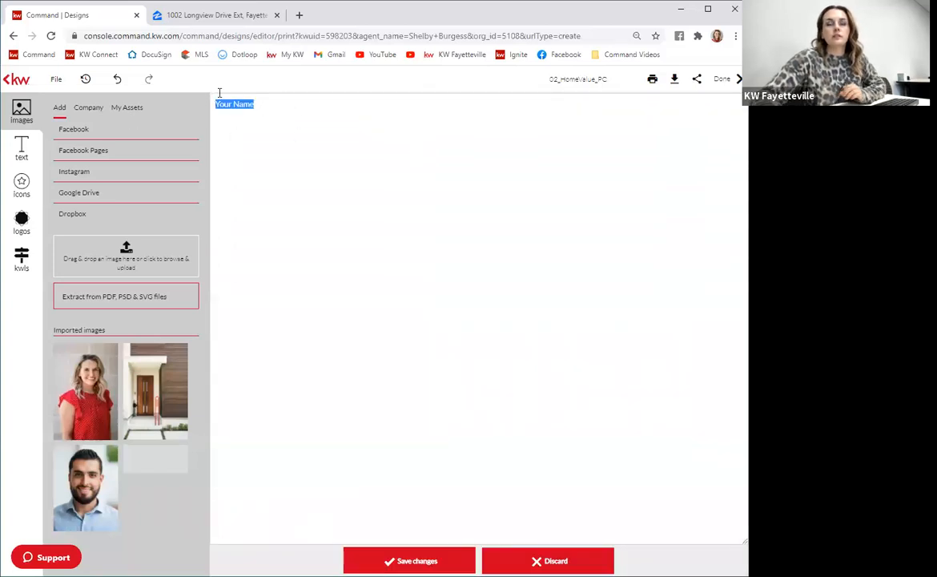
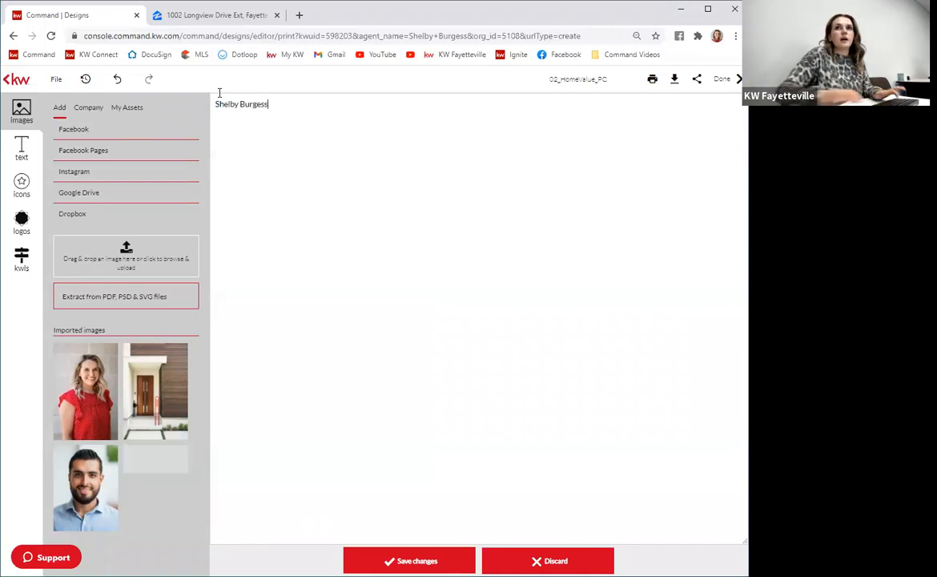
click(452, 558)
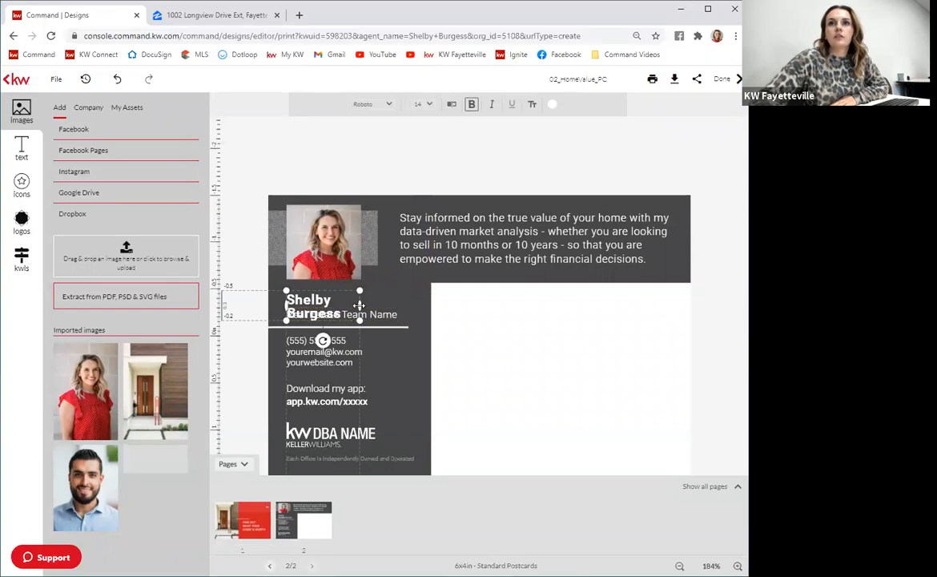
drag(360, 305, 398, 304)
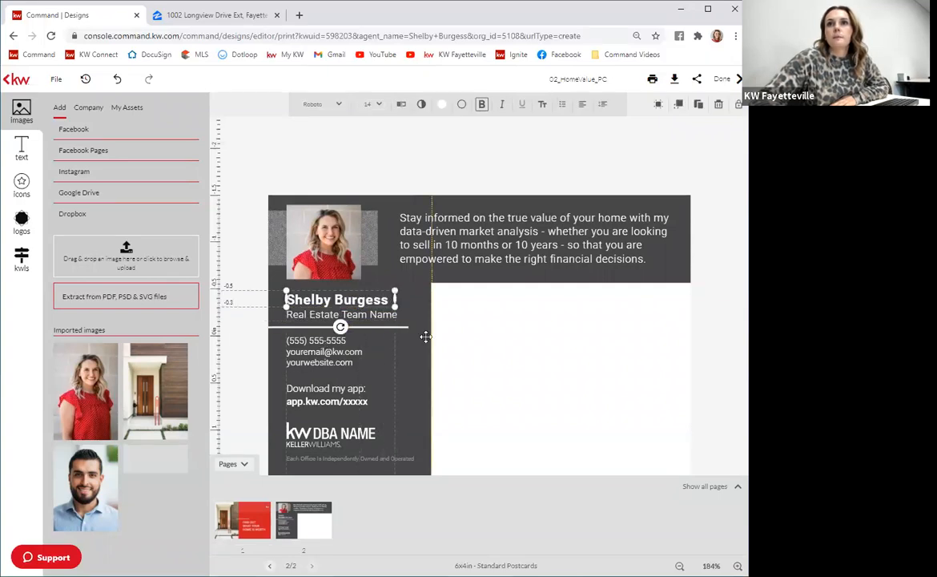
Delete the 'Real Estate Team Name' text line.
click(352, 319)
click(351, 317)
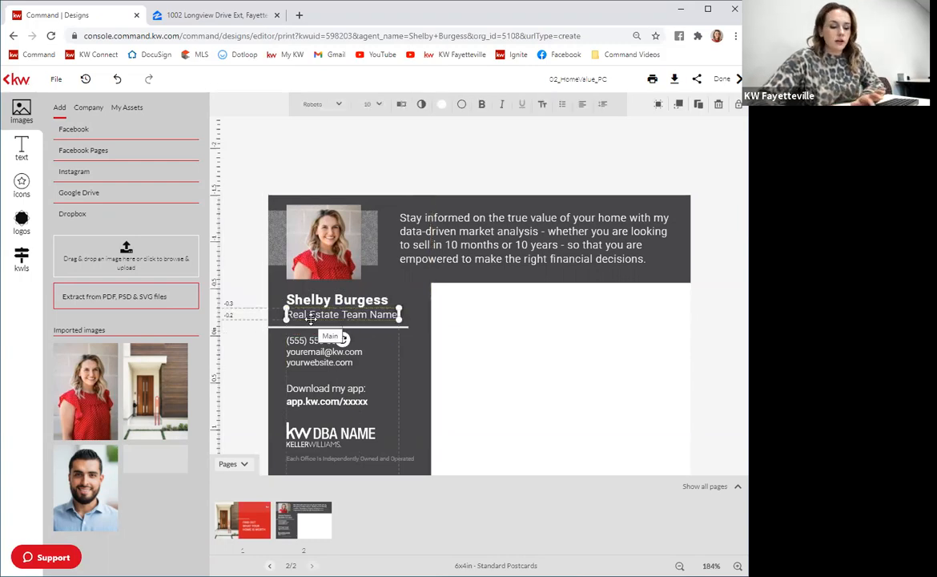
key(Delete)
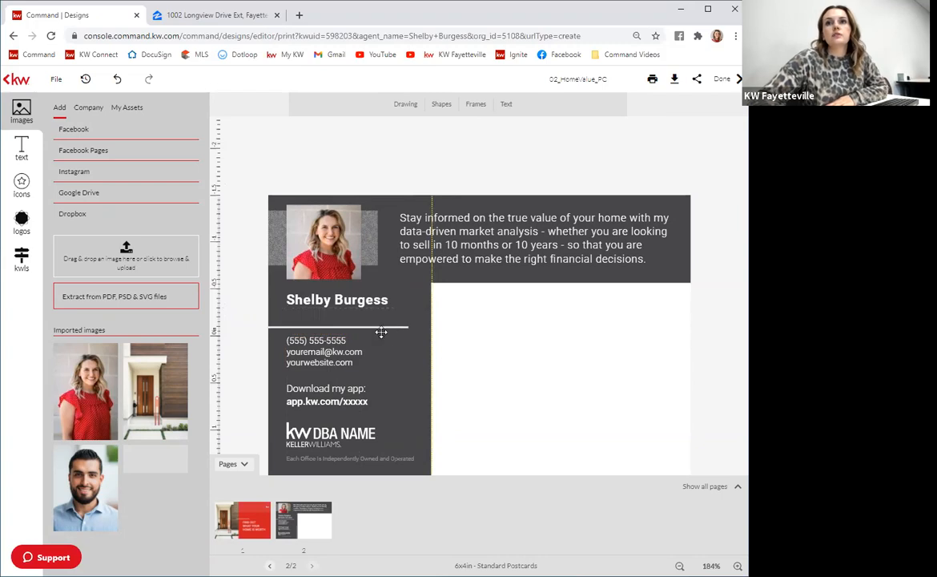
Move the divider line and the contact details block up to close the gap under the name.
click(379, 326)
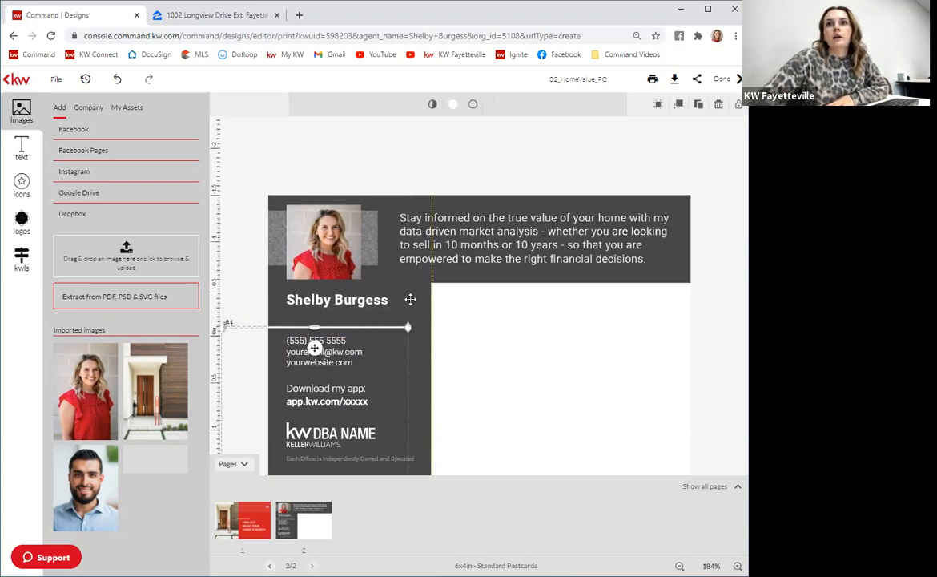
click(422, 351)
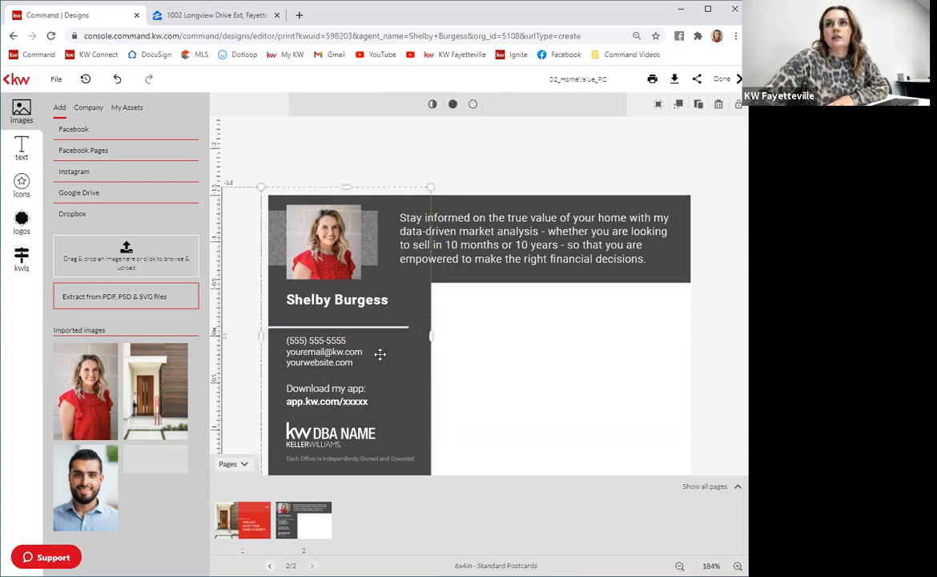
click(400, 327)
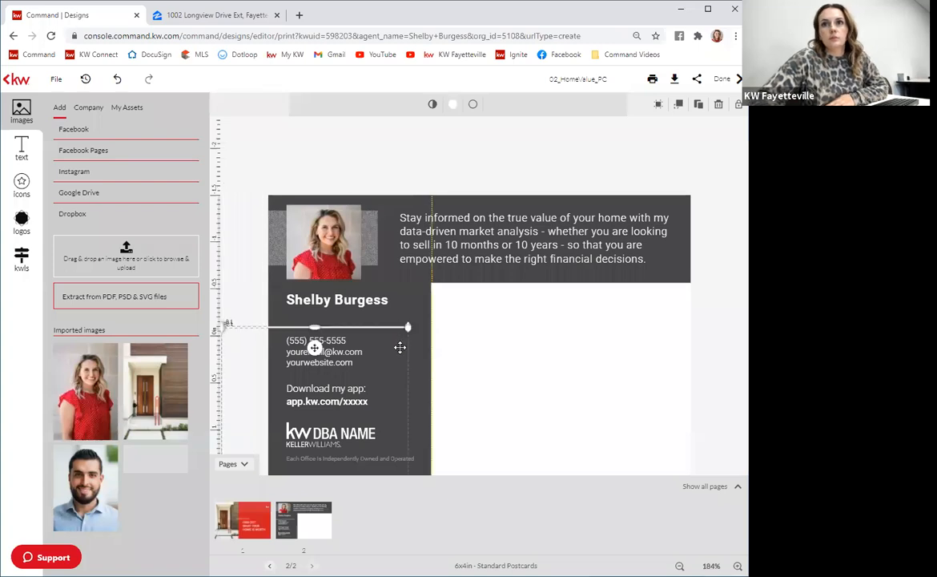
drag(377, 325, 379, 324)
key(Up)
key(Up)
key(Up)
key(Up)
key(Up)
key(Up)
key(Up)
key(Up)
key(Up)
key(Up)
key(Up)
key(Up)
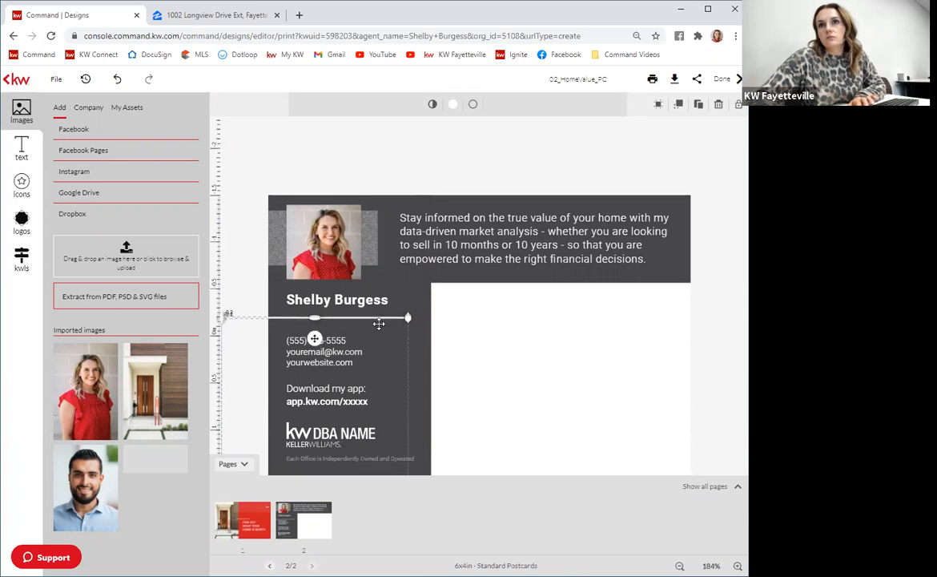
key(Up)
key(Up)
key(Up)
key(Up)
key(Up)
key(Up)
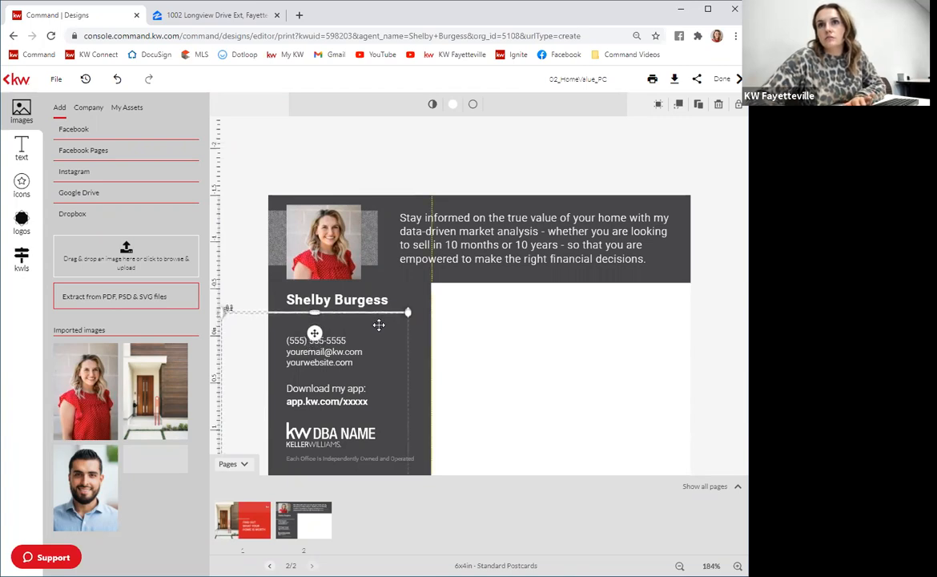
click(407, 291)
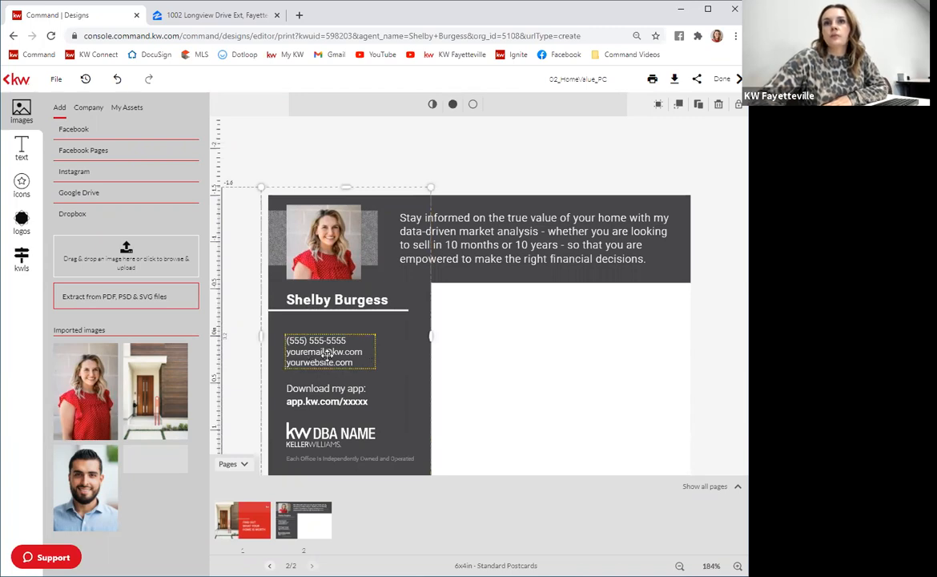
mouse_move(327, 347)
mouse_down()
mouse_move(328, 334)
mouse_move(327, 343)
mouse_up()
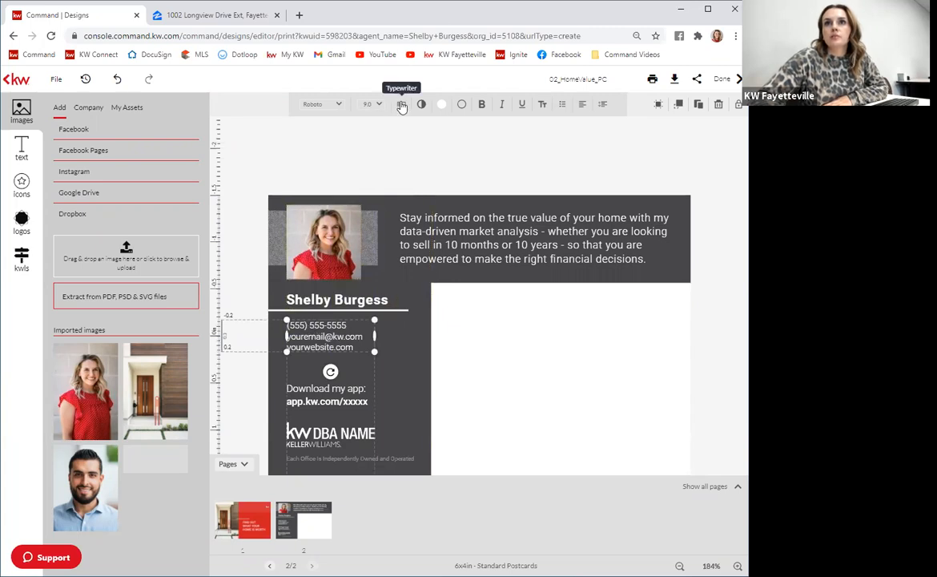
Replace the placeholder phone and e-mail with the agent's phone number and e-mail, delete the website line, and widen the box.
click(402, 104)
drag(271, 105, 225, 94)
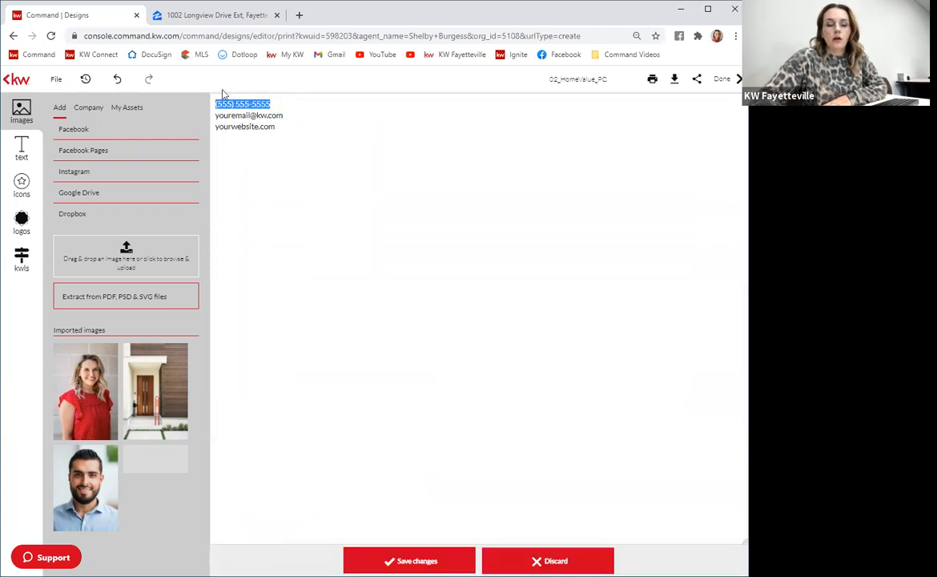
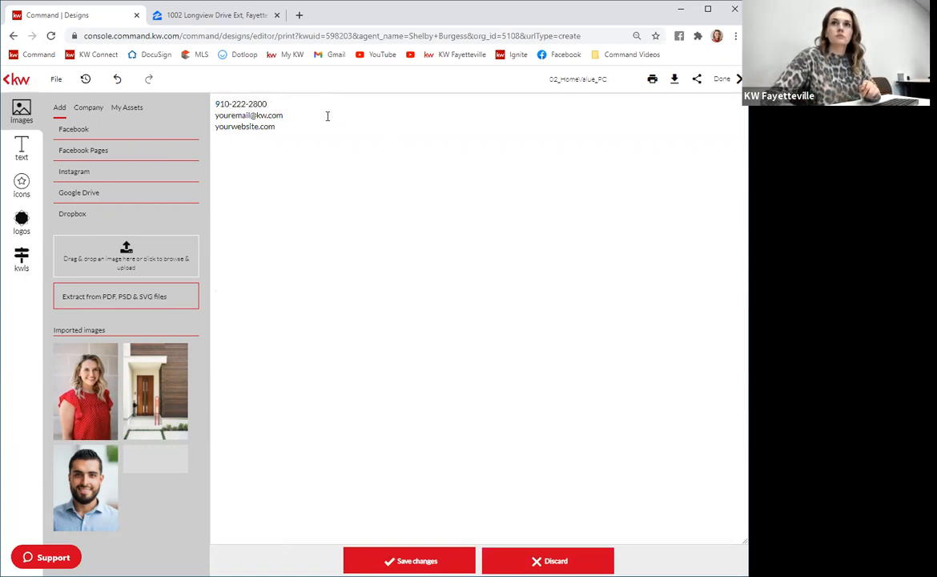
drag(327, 116, 82, 96)
drag(295, 116, 212, 112)
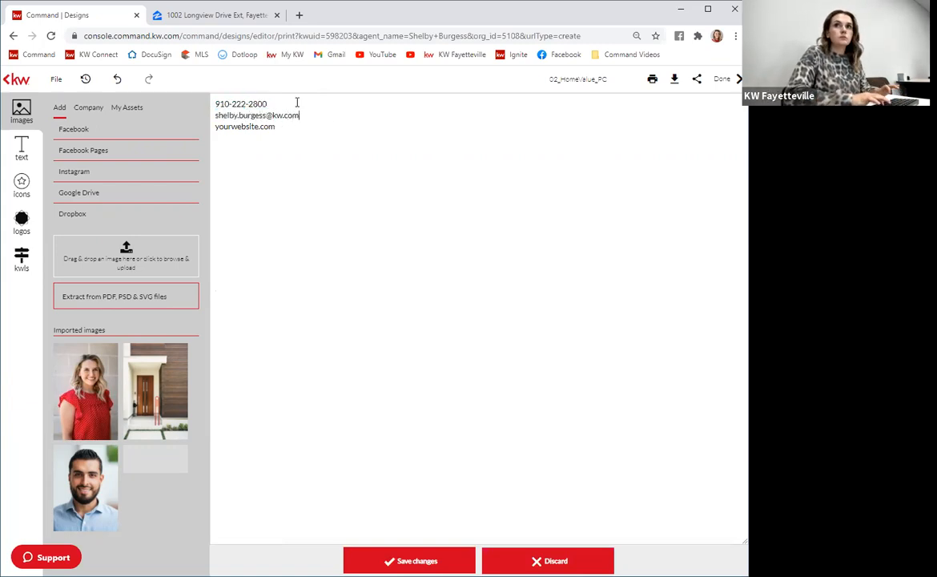
drag(281, 143, 183, 126)
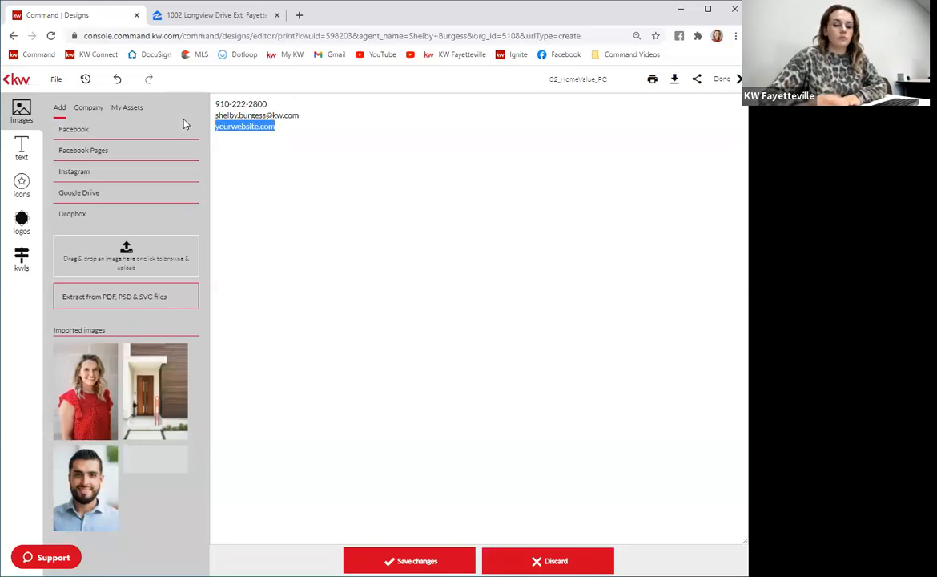
key(BackSpace)
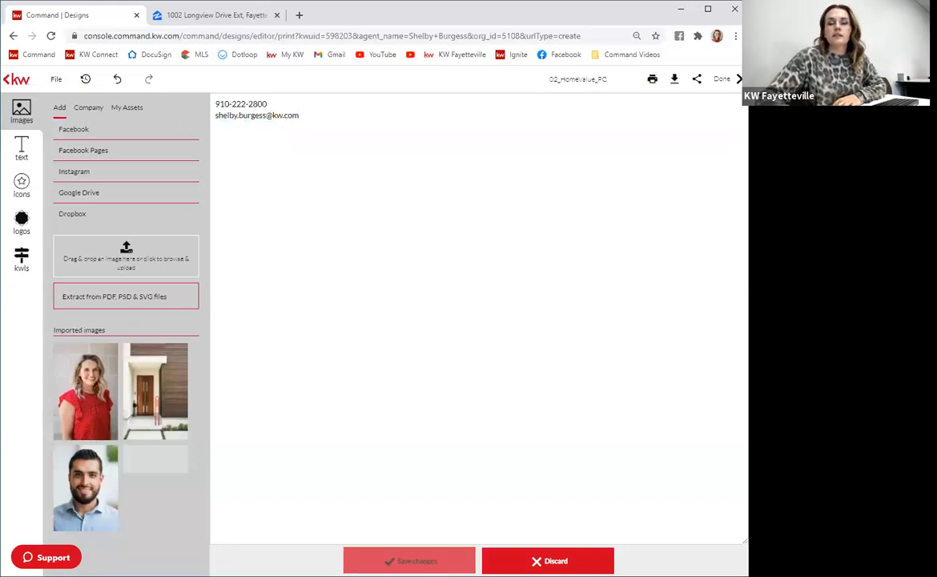
click(401, 561)
drag(375, 341, 392, 340)
Select the app URL line on the postcard and open agent.kw.com in a new browser tab.
click(421, 379)
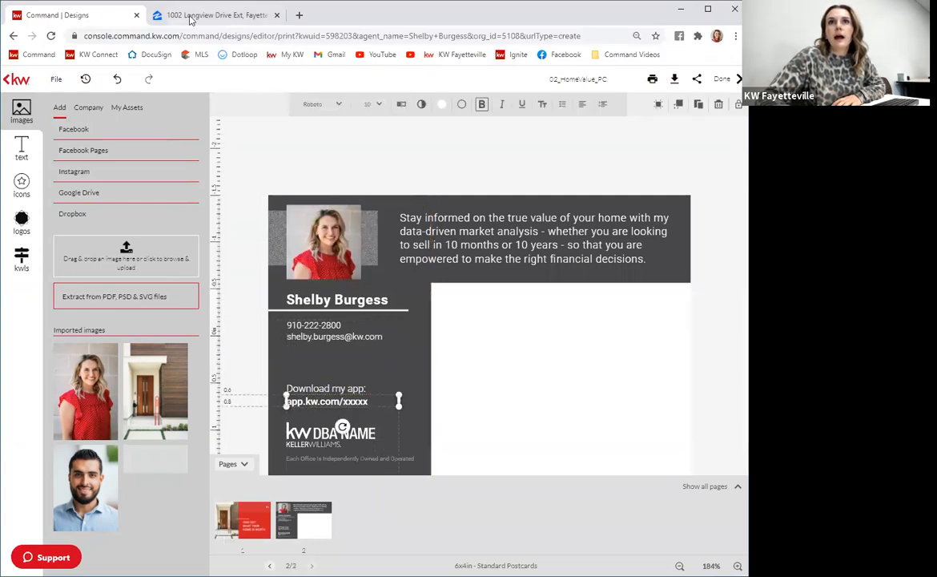
click(256, 18)
click(301, 15)
drag(305, 16, 192, 27)
text(agent.kw.com)
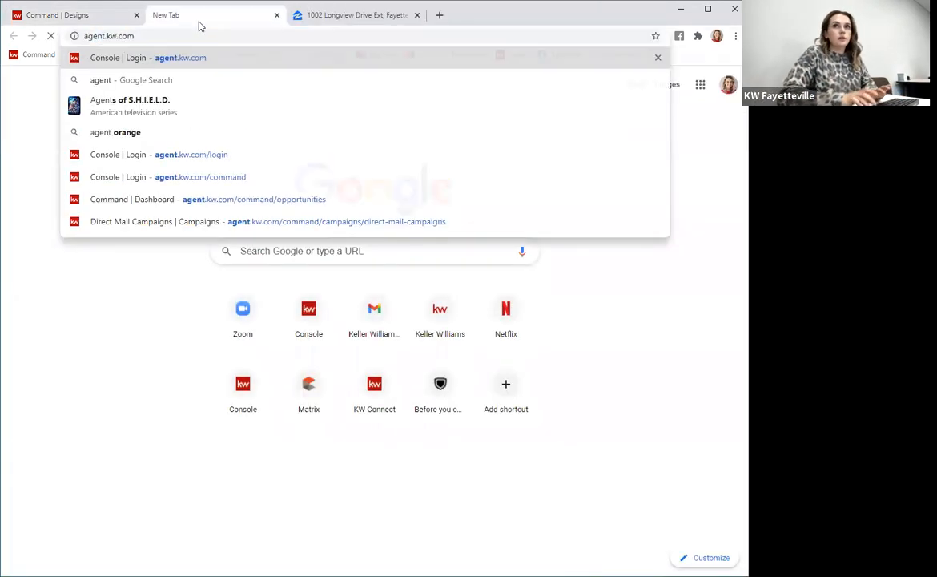
key(Return)
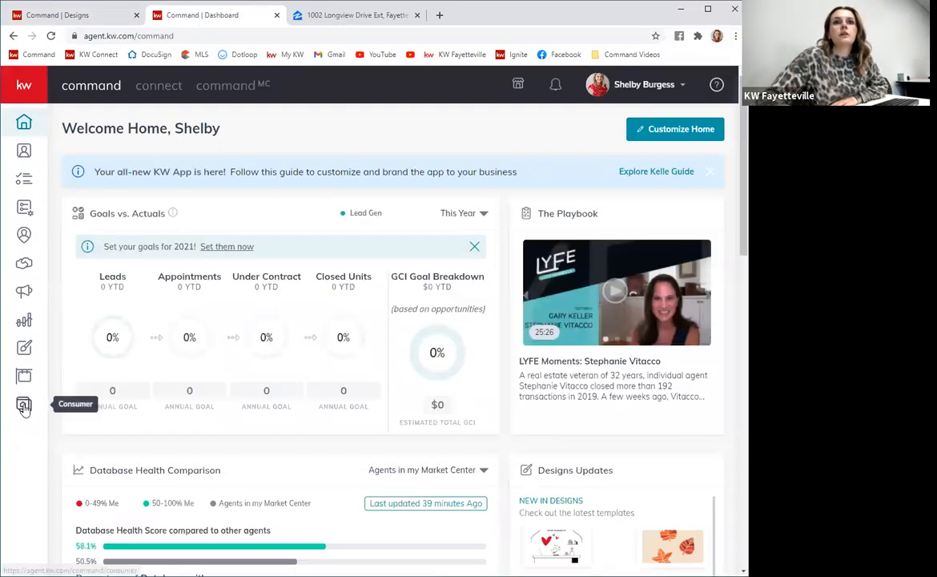
Go to the Consumer Site & App Settings URLs section and copy the App URL.
click(24, 406)
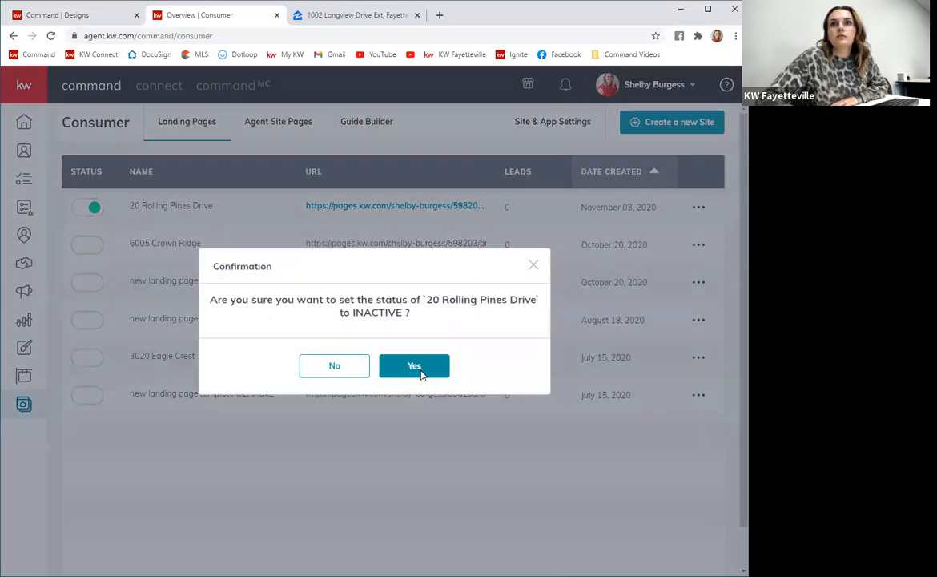
click(420, 369)
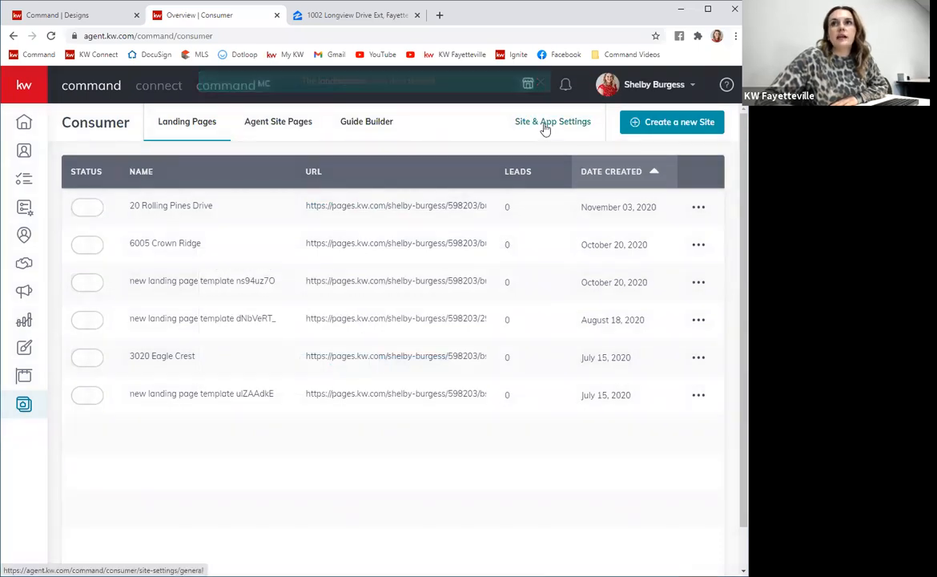
click(545, 124)
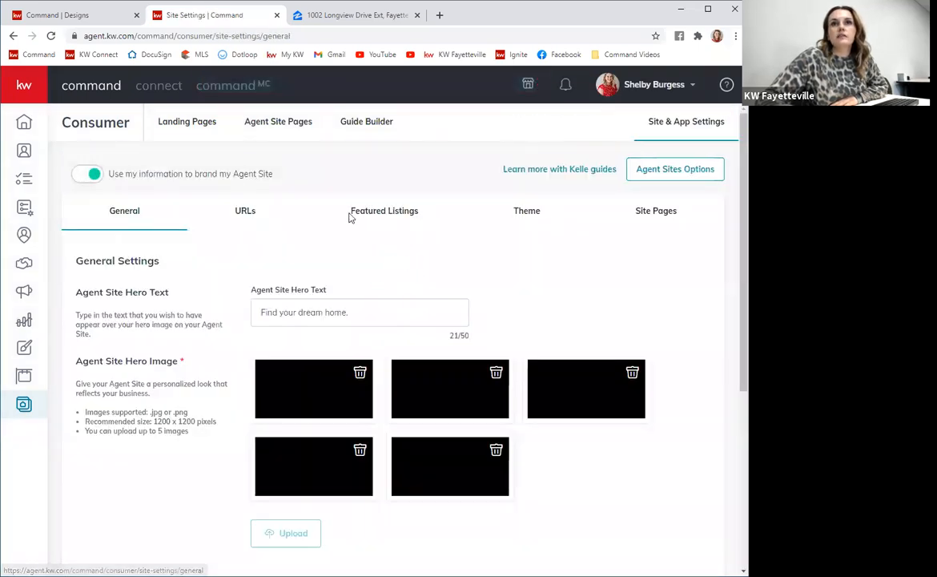
click(252, 218)
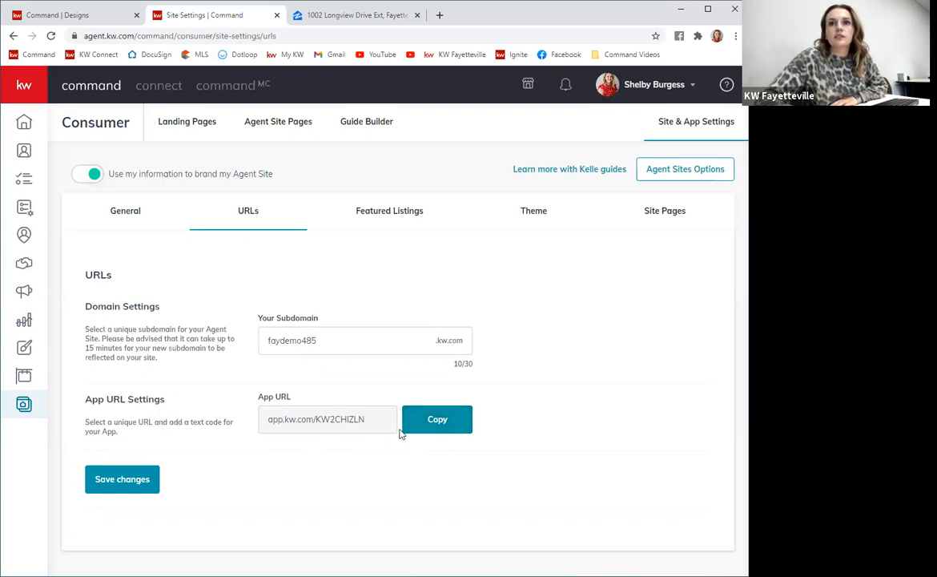
click(438, 423)
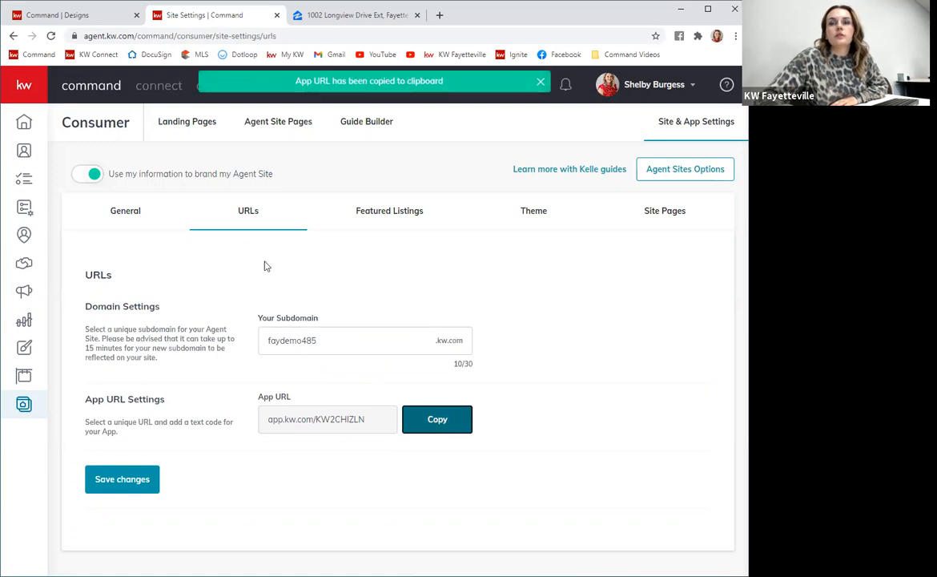
Return to the design and replace the placeholder app URL text with the copied App URL, saving the text edit.
click(54, 15)
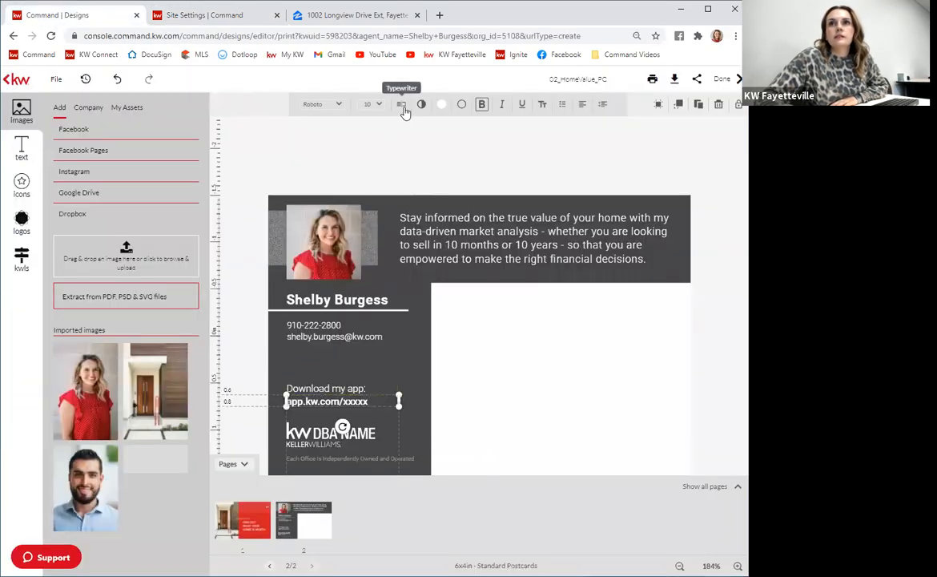
double_click(314, 391)
key(ctrl+a)
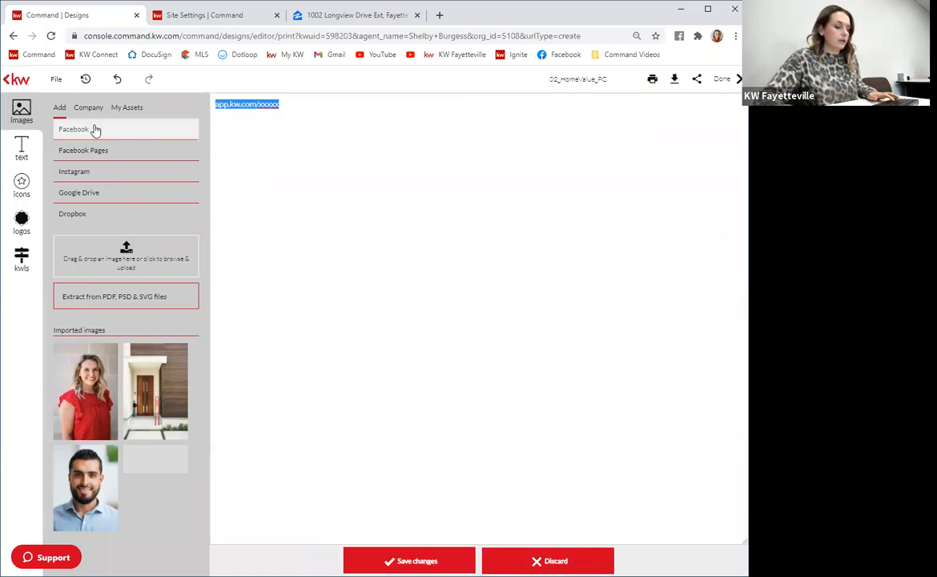
key(ctrl+v)
click(451, 554)
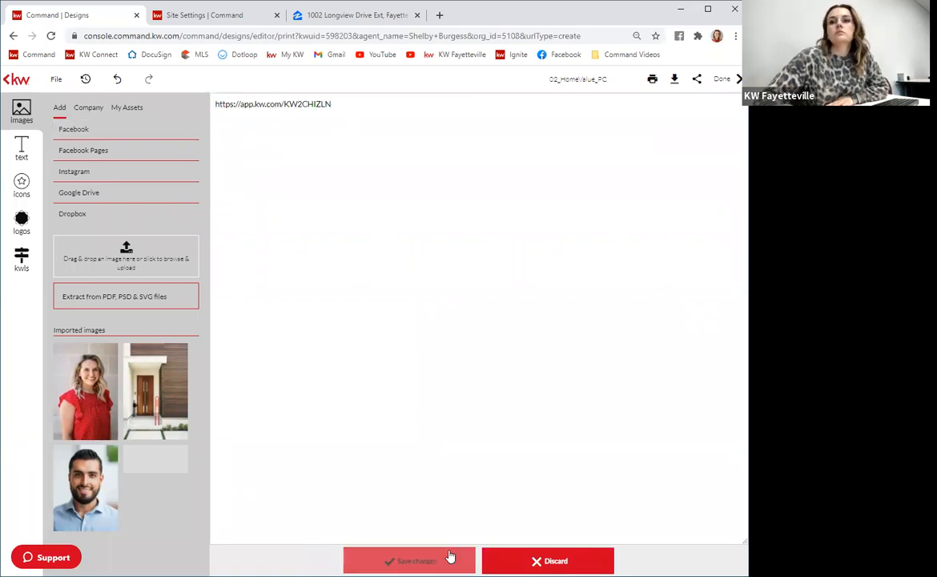
Widen the app URL text box and shift it slightly left so the full URL fits on one line.
drag(412, 403, 432, 401)
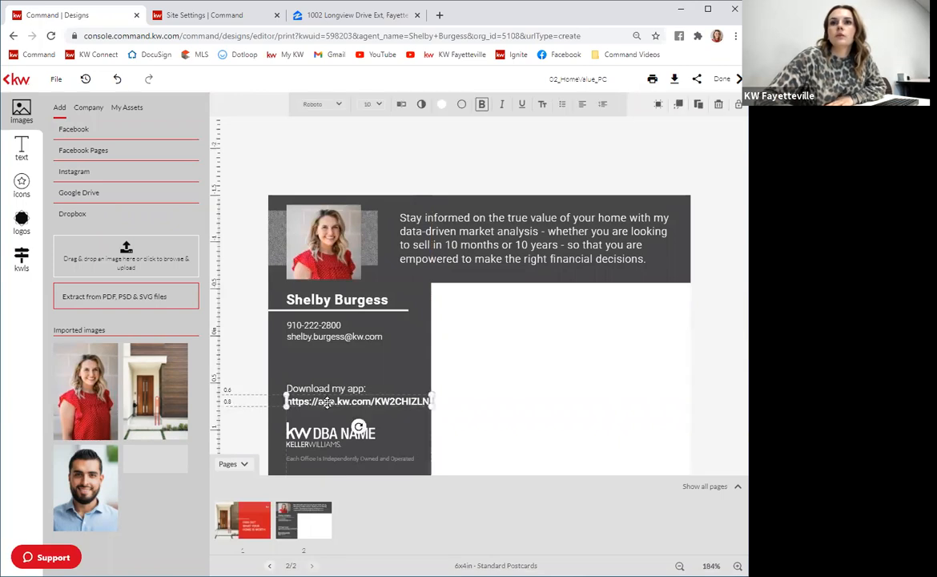
drag(302, 401, 297, 403)
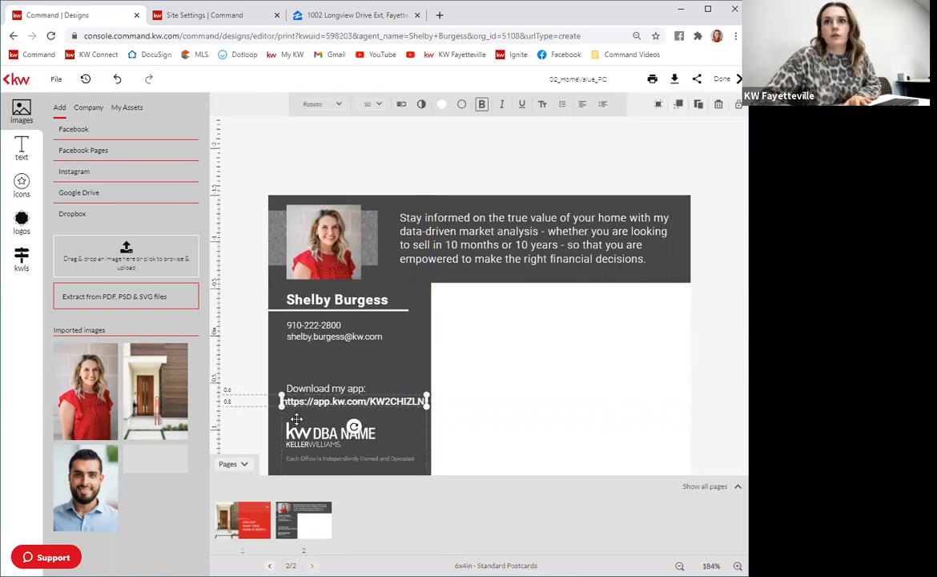
click(260, 369)
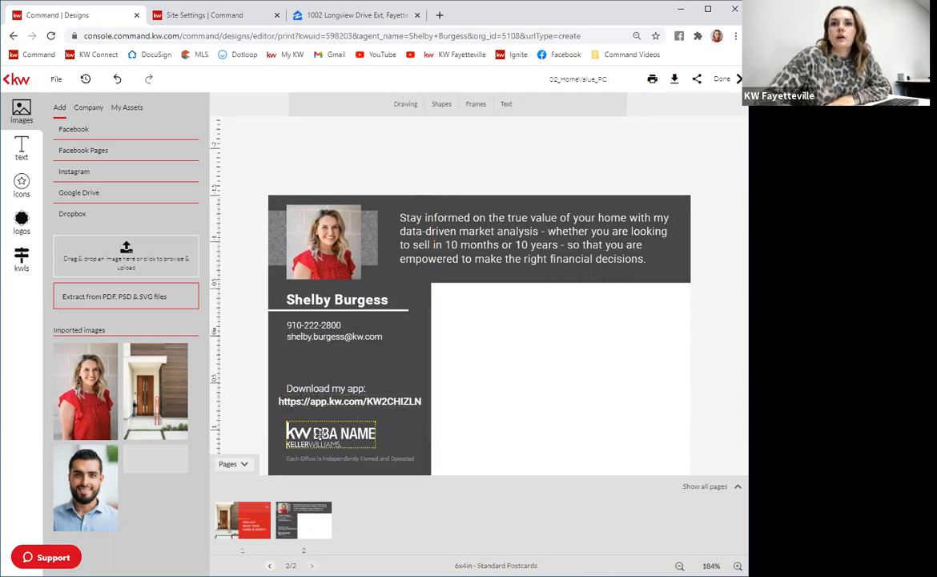
Select the KW DBA NAME logo at the bottom of the postcard and open the logos library to replace it.
click(319, 434)
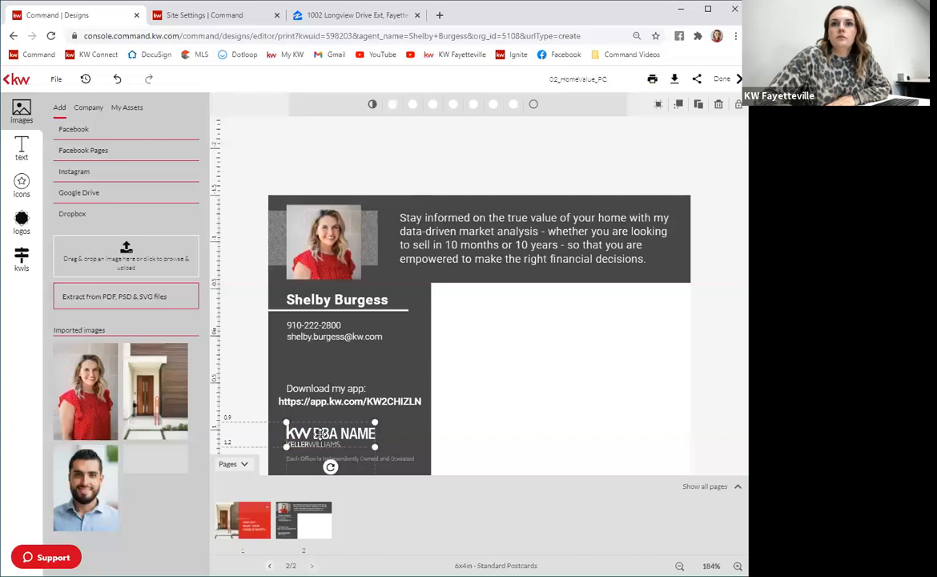
click(22, 222)
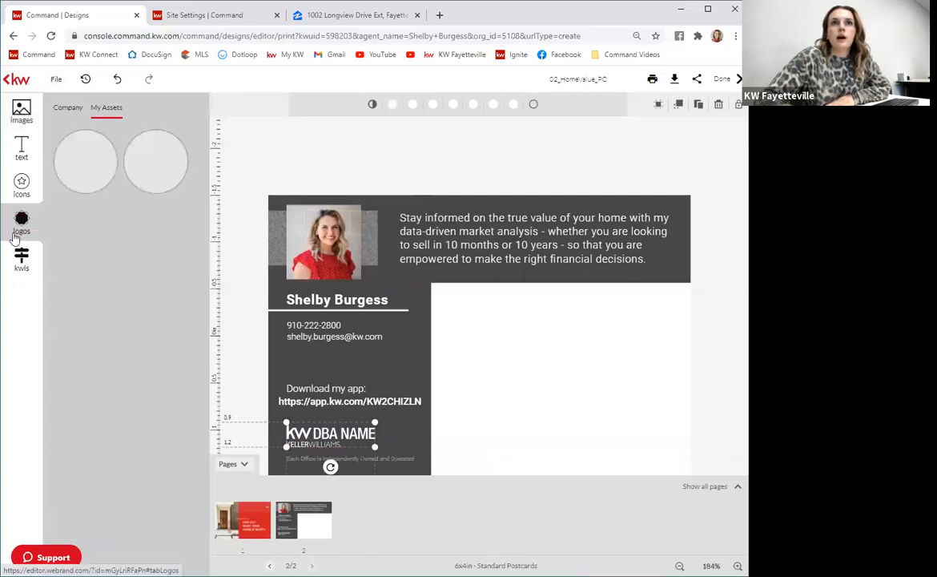
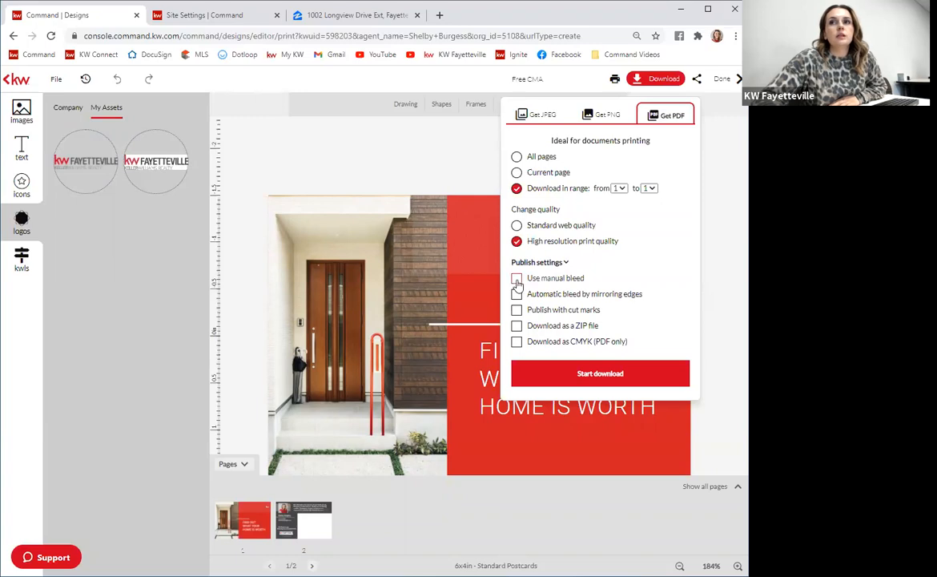
Enable manual bleed and download page 1 of the postcard as a high-resolution print PDF.
click(517, 278)
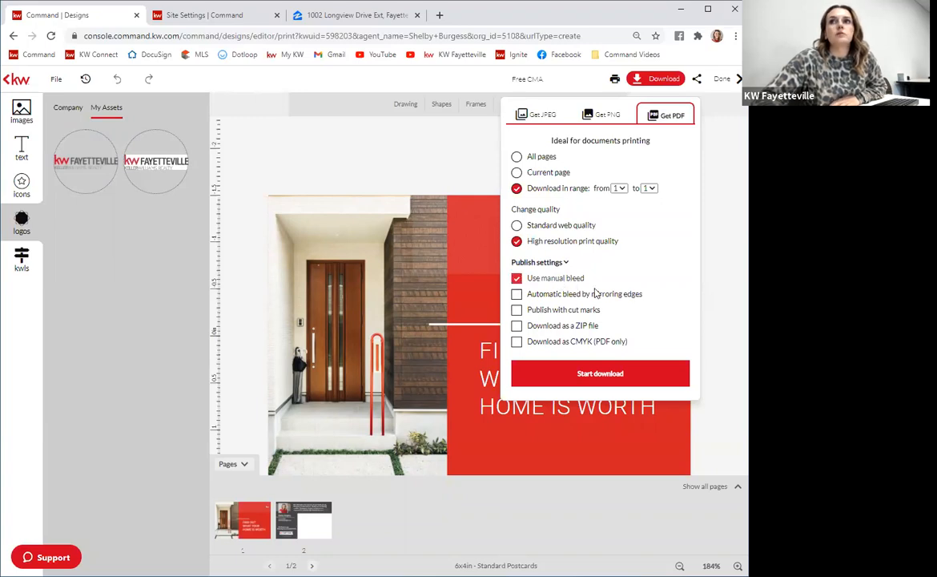
click(600, 376)
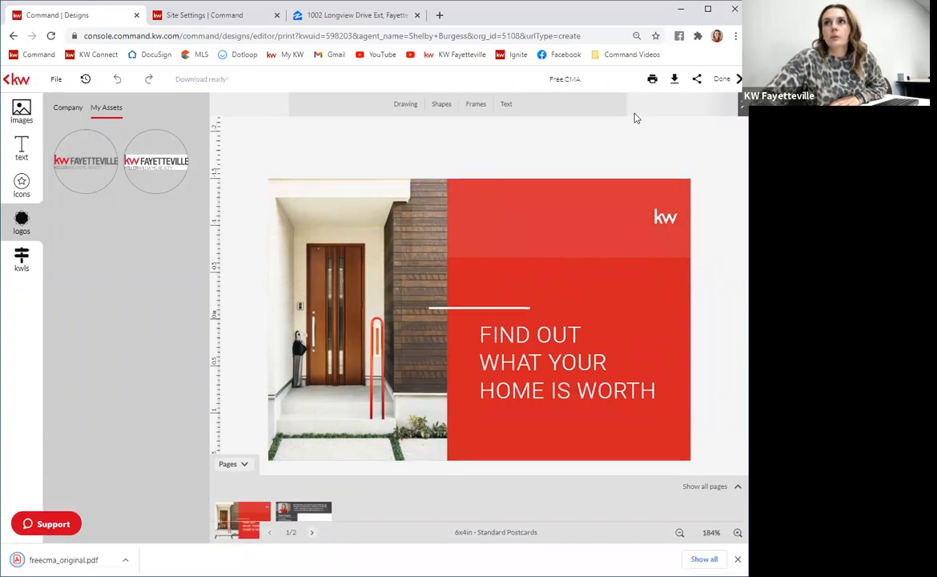
Download page 2 of the postcard as a separate PDF with the same print settings.
click(641, 80)
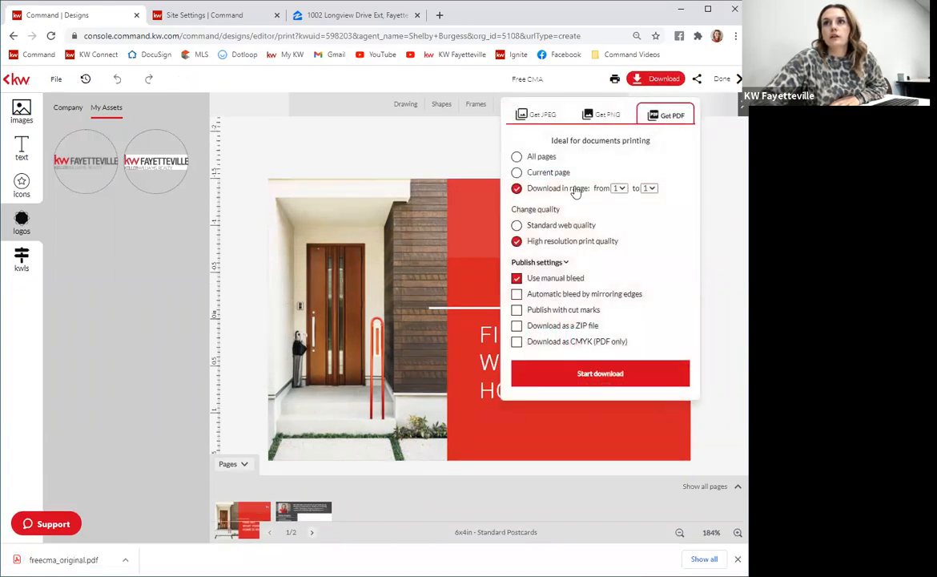
click(621, 188)
click(617, 210)
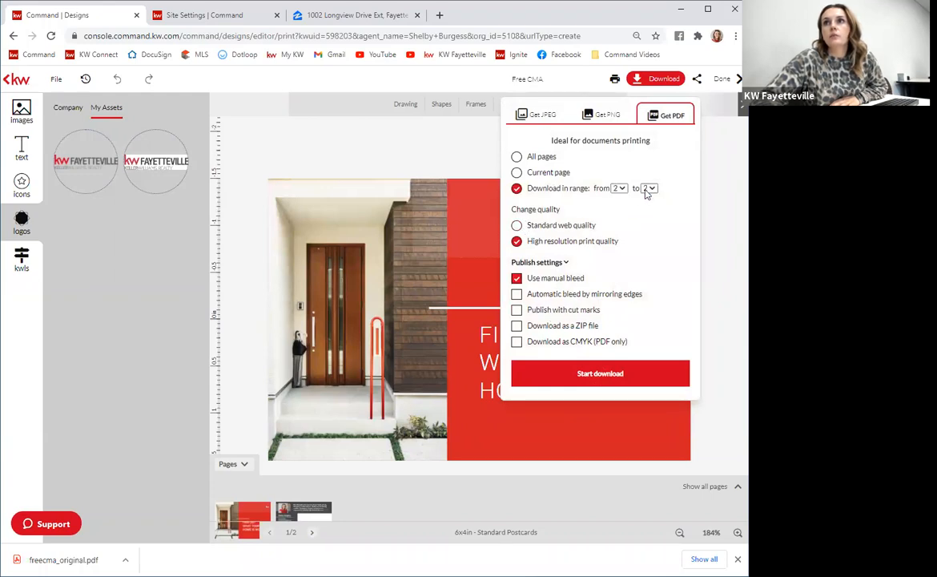
click(585, 373)
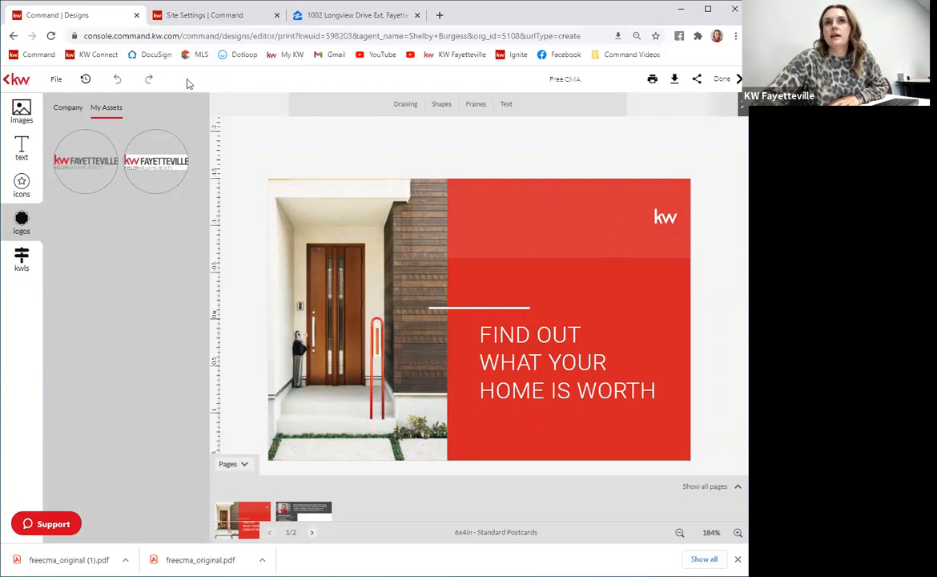
Save the postcard design.
click(57, 81)
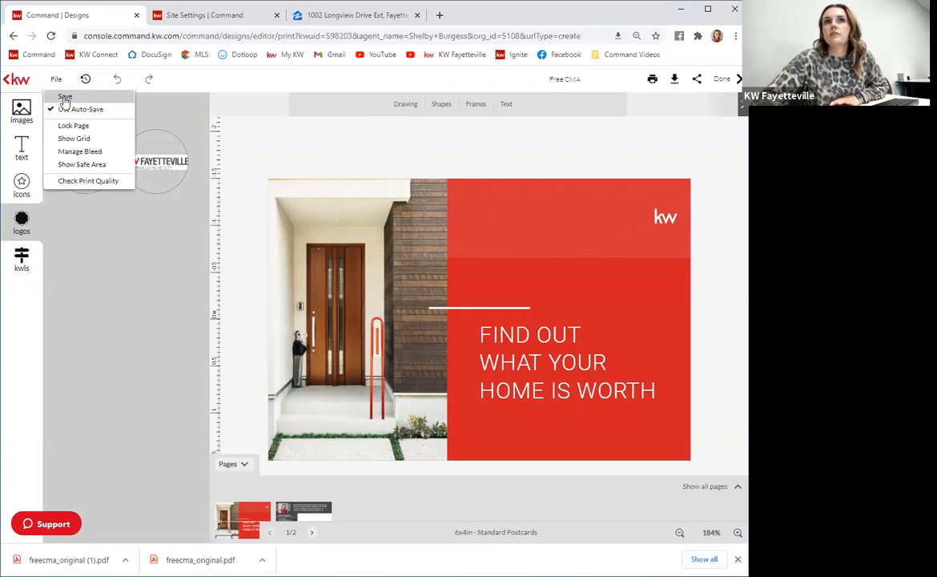
click(56, 80)
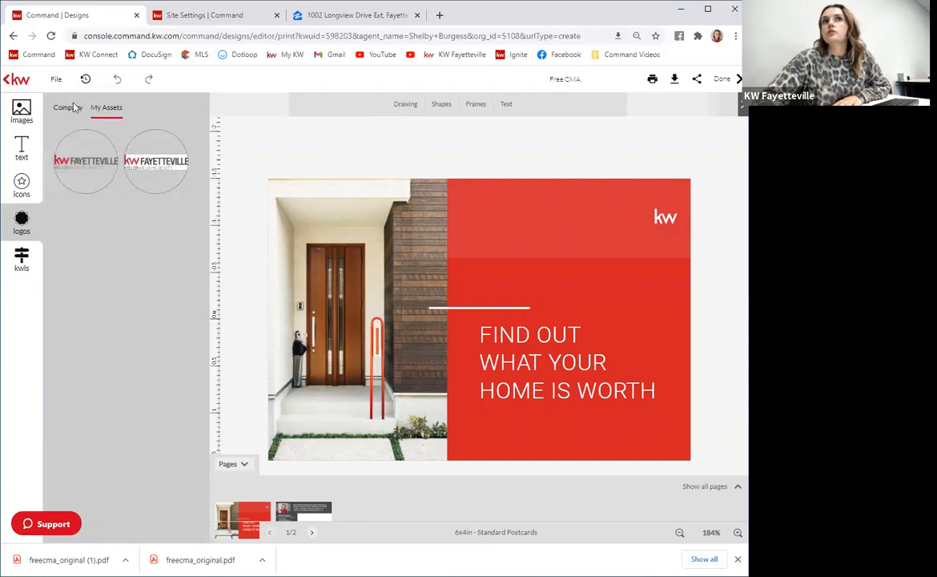
click(57, 84)
click(61, 97)
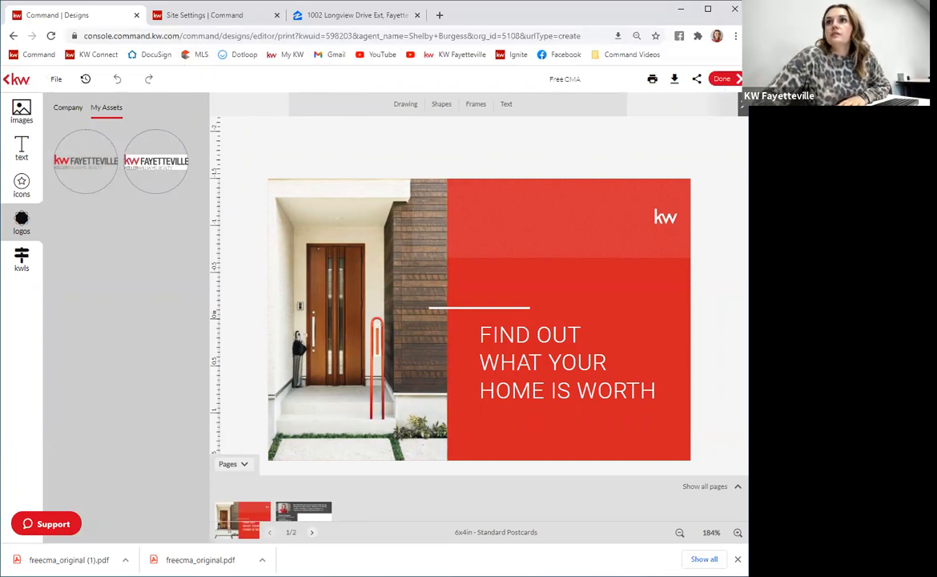
Leave the designer and start a new Direct Mail campaign from the Campaigns section.
click(722, 79)
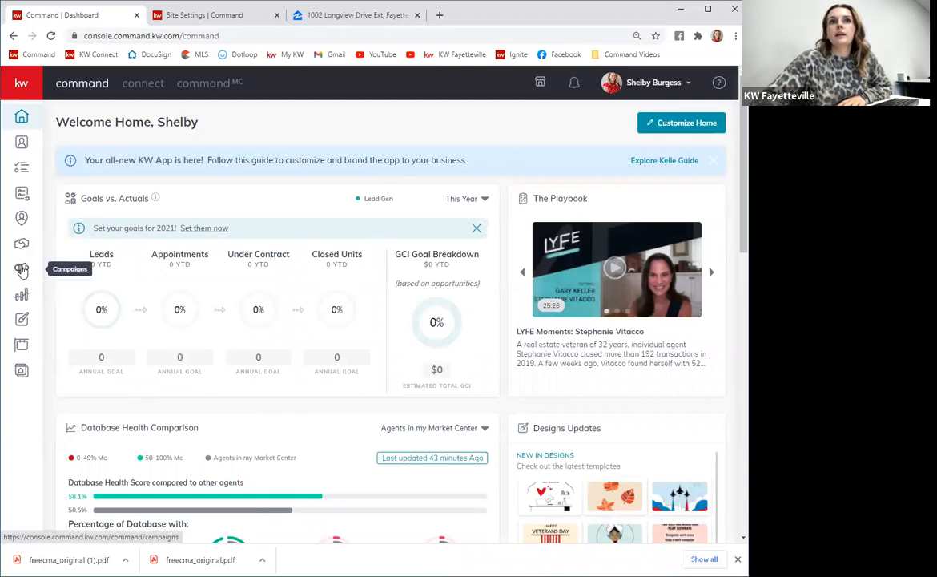
click(22, 271)
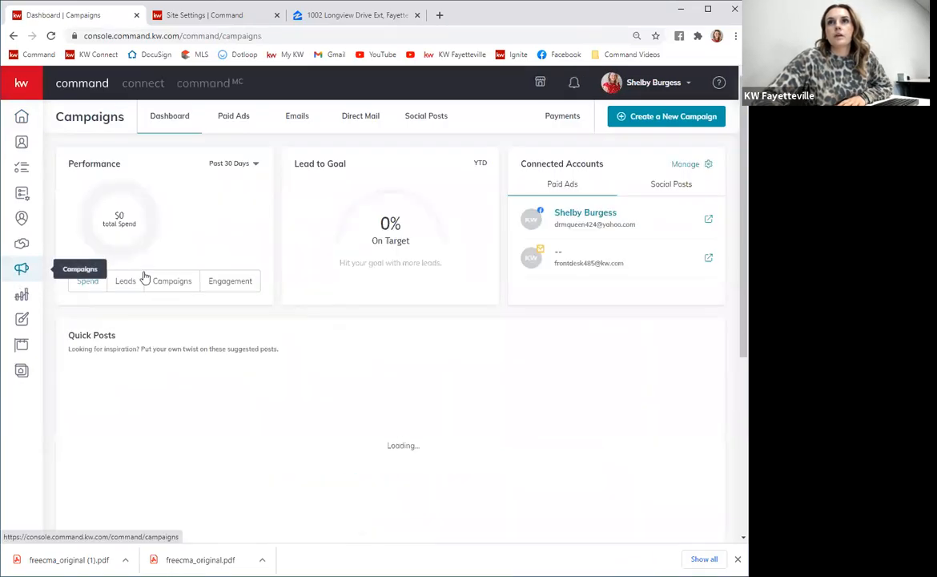
click(351, 118)
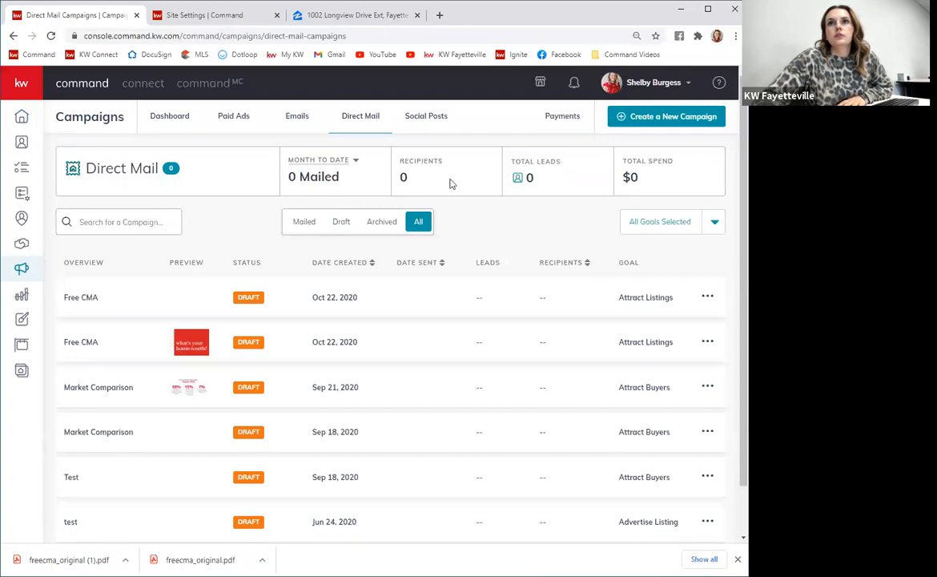
scroll(479, 398, down, 2)
scroll(481, 450, up, 2)
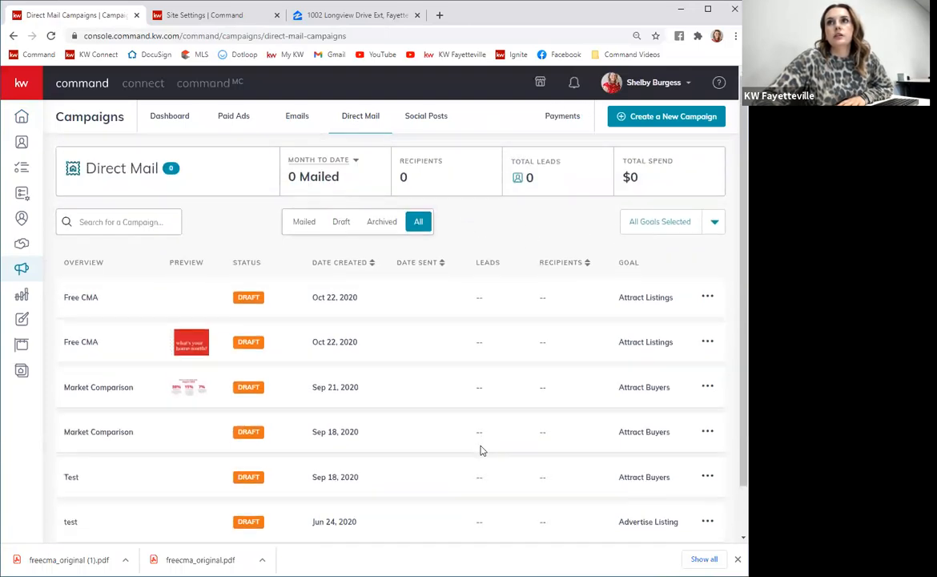
click(639, 116)
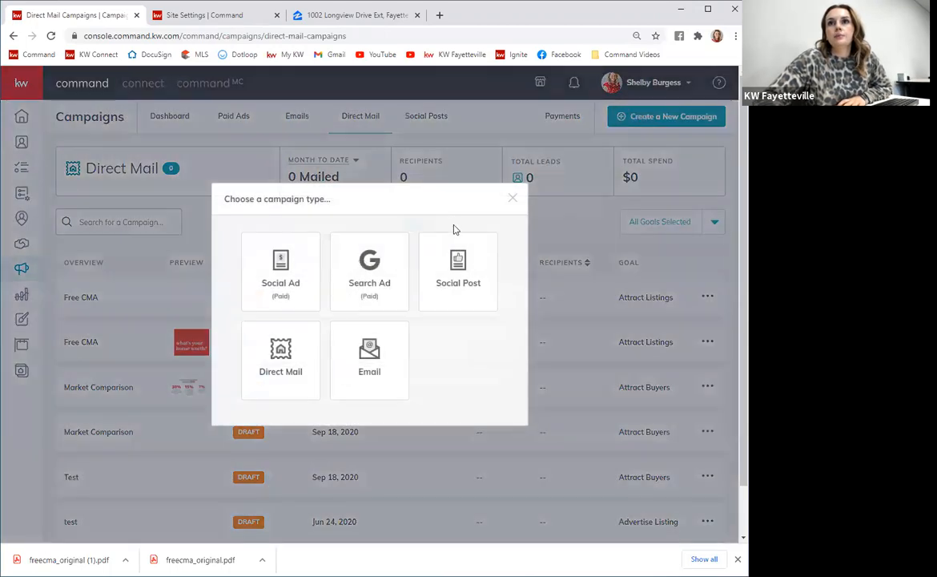
click(285, 356)
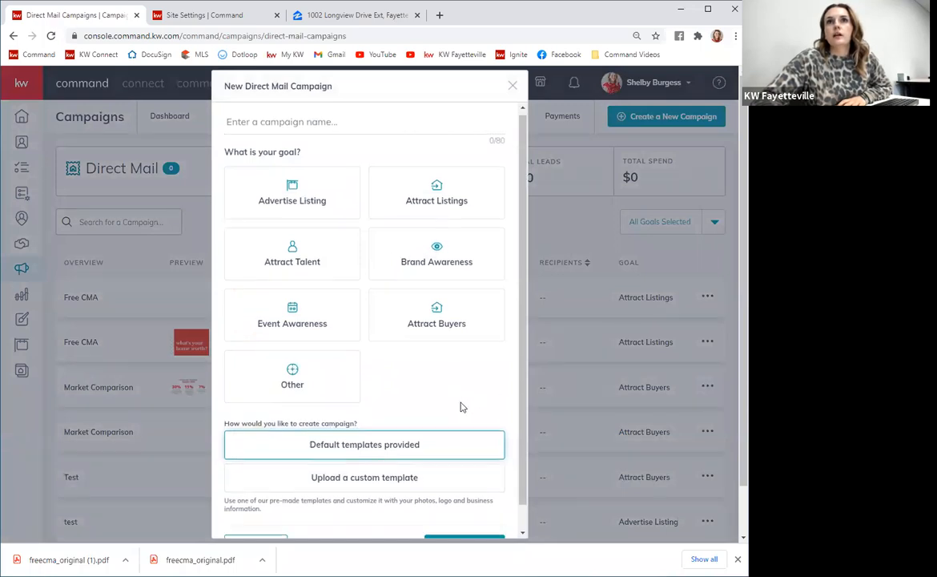
Name the campaign Free CMA, choose the Attract Listings goal and the custom template option, and set up the campaign.
click(314, 128)
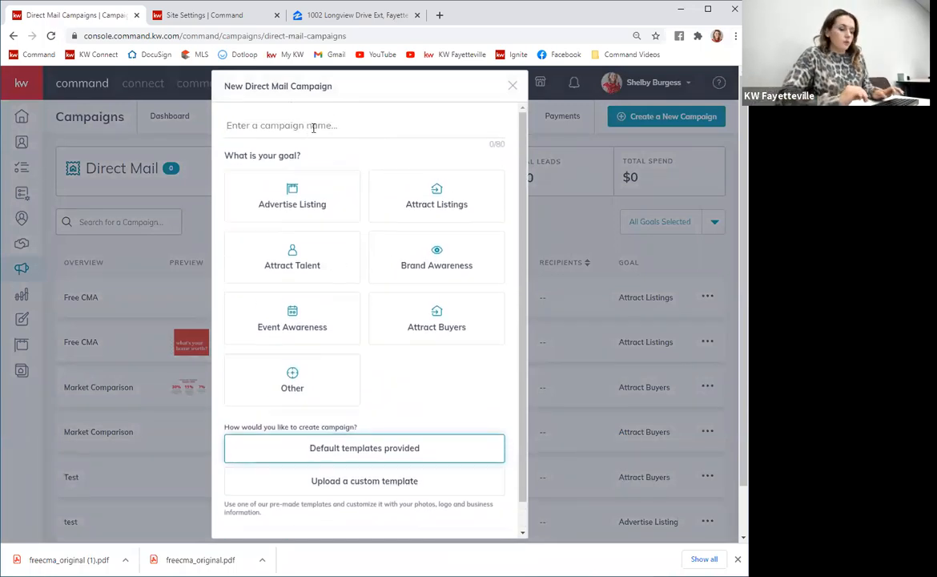
text(FR)
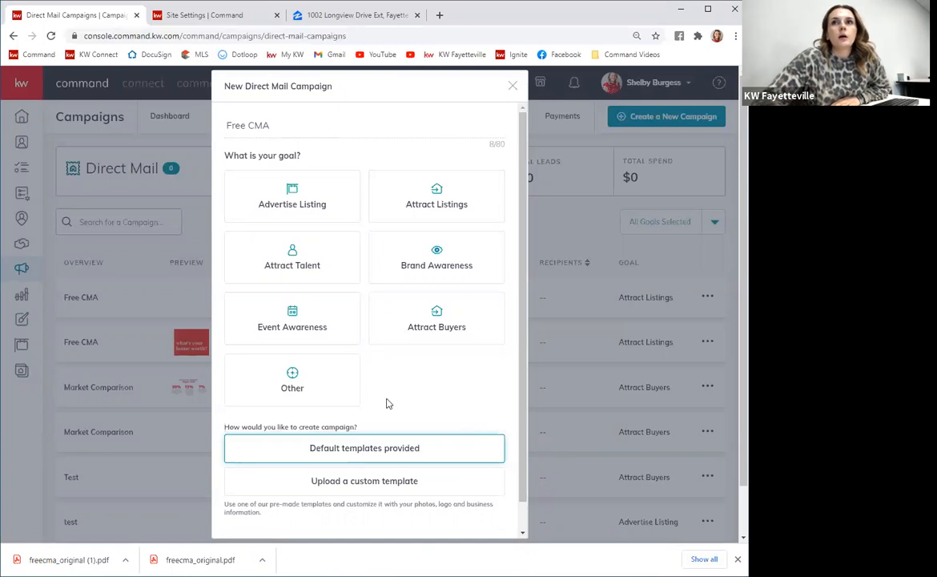
click(462, 199)
scroll(448, 344, down, 1)
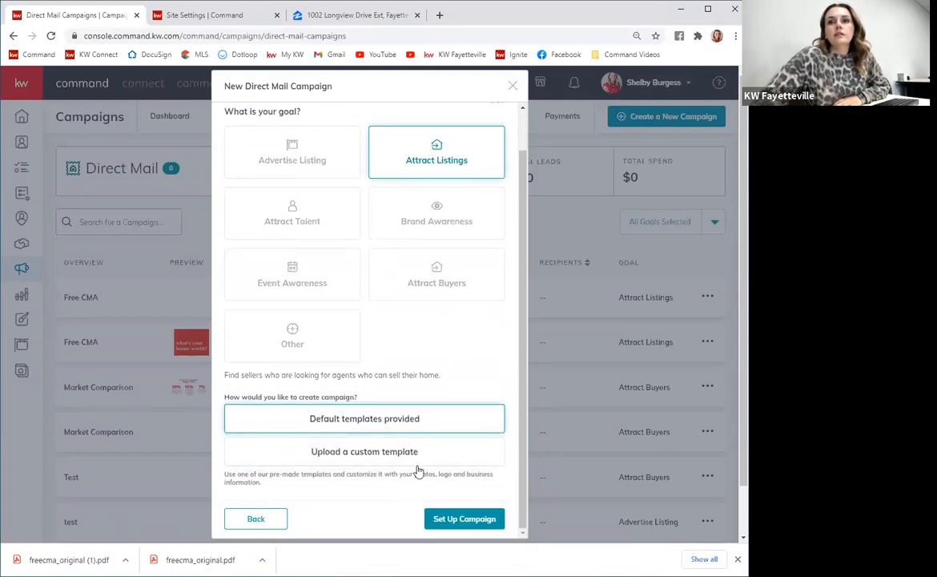
click(326, 455)
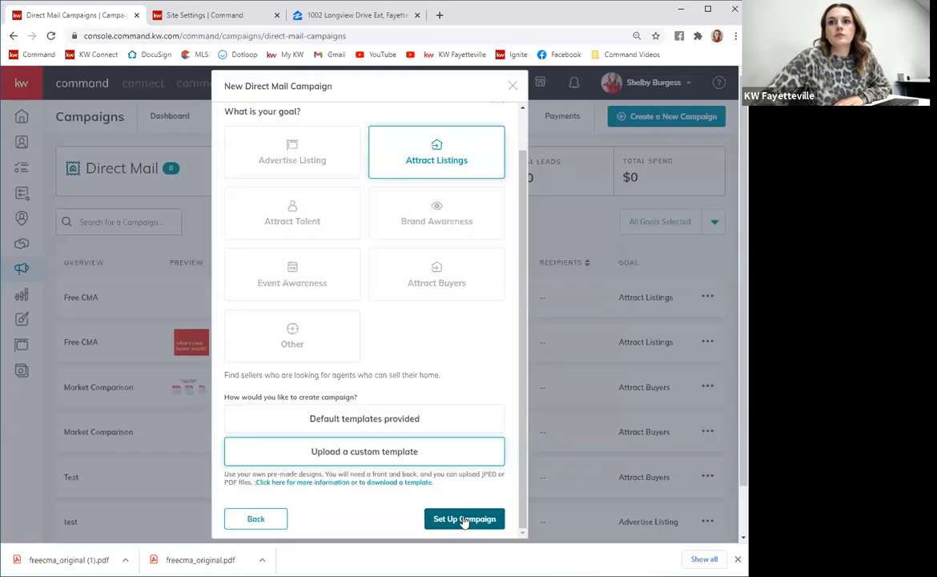
click(465, 519)
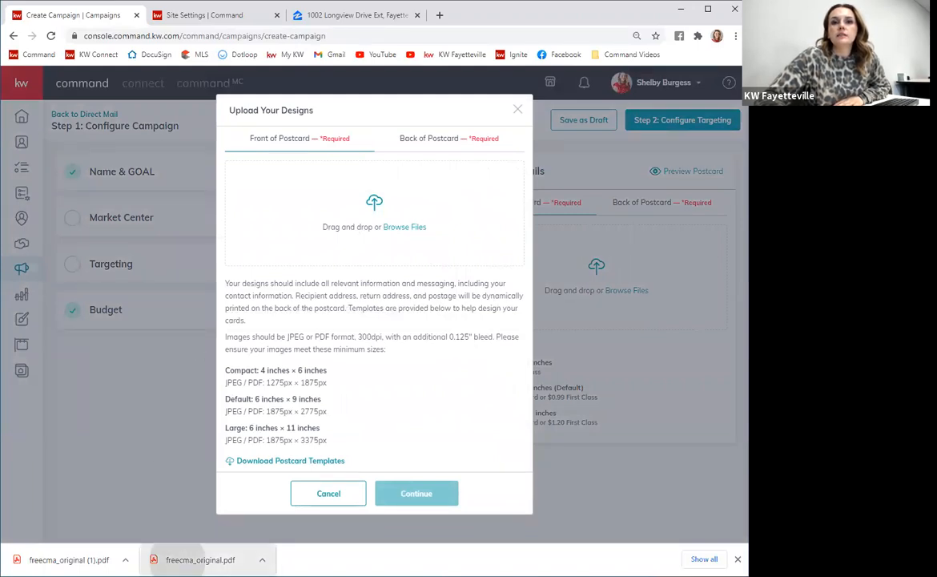
Upload the two downloaded PDFs as the front and back of the postcard and continue.
drag(180, 554, 363, 231)
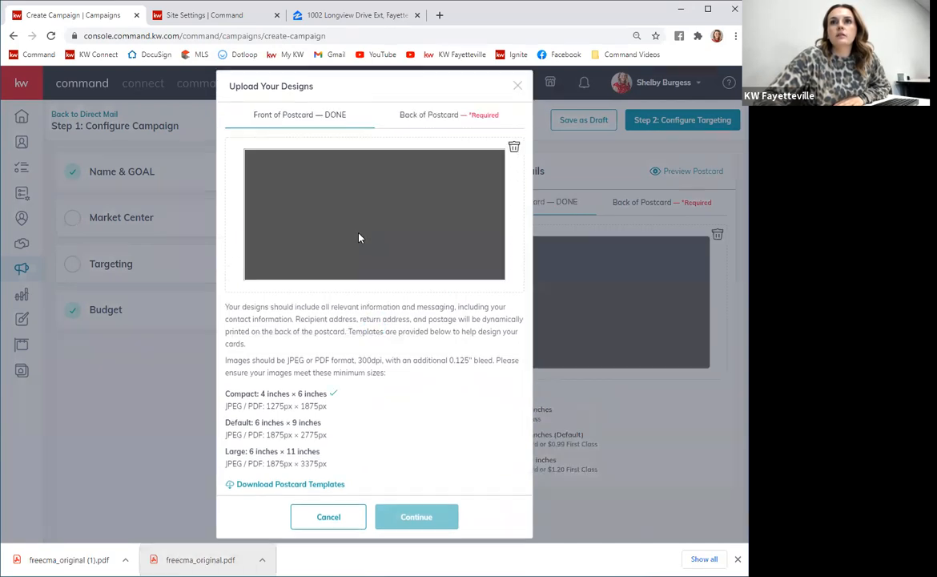
scroll(377, 224, down, 2)
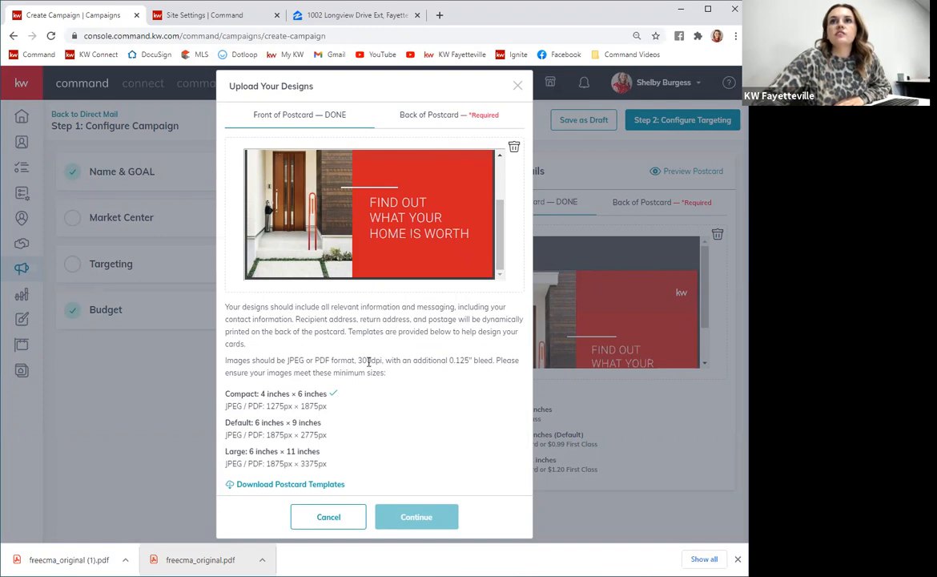
click(437, 118)
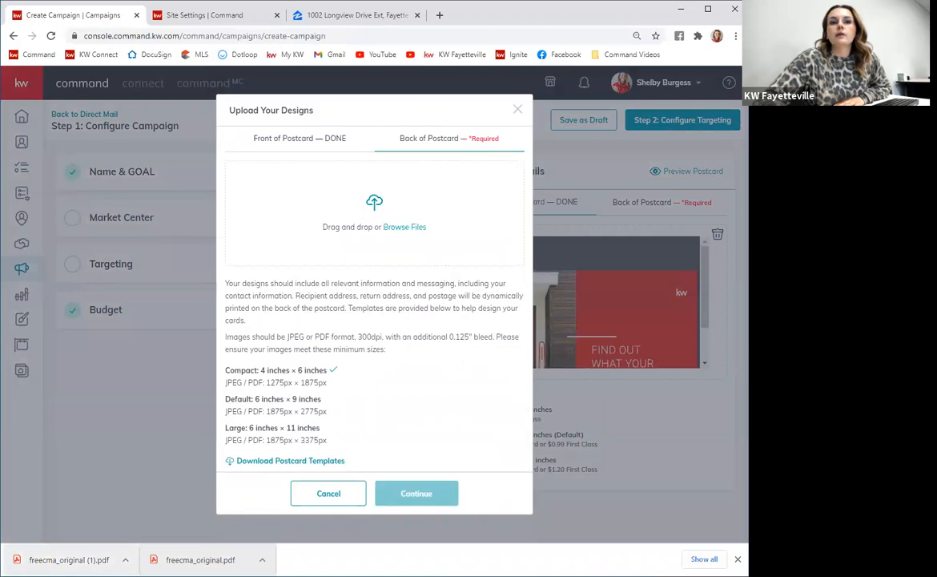
drag(61, 556, 372, 228)
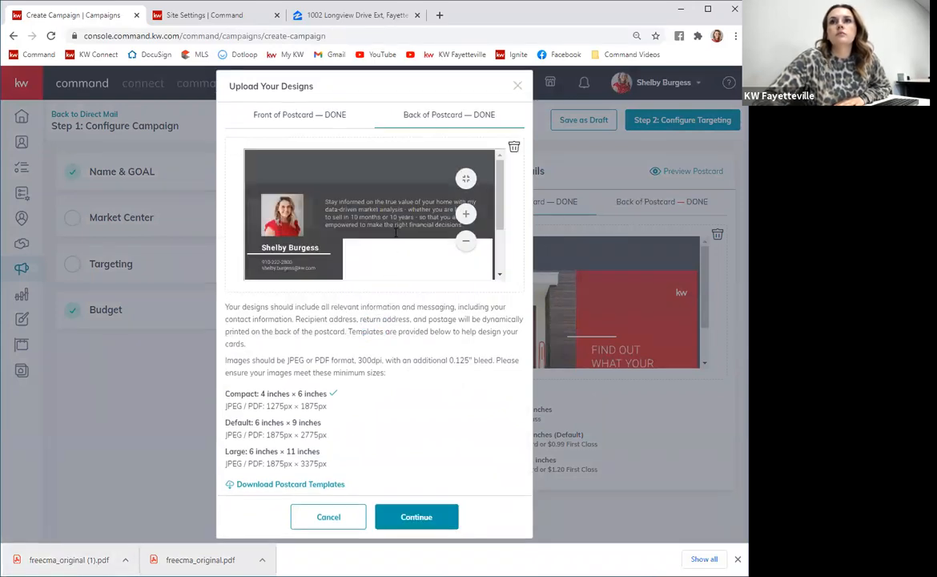
scroll(395, 232, down, 2)
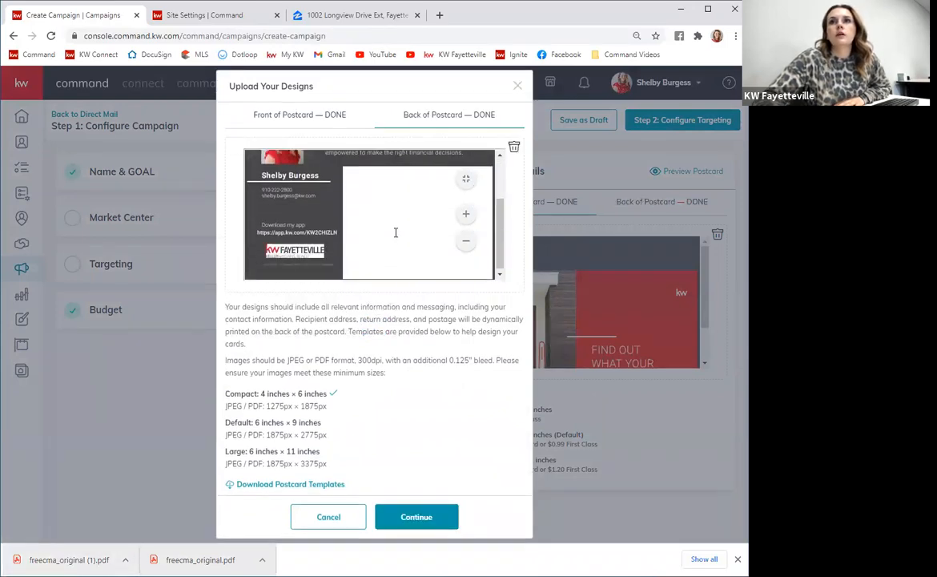
click(422, 516)
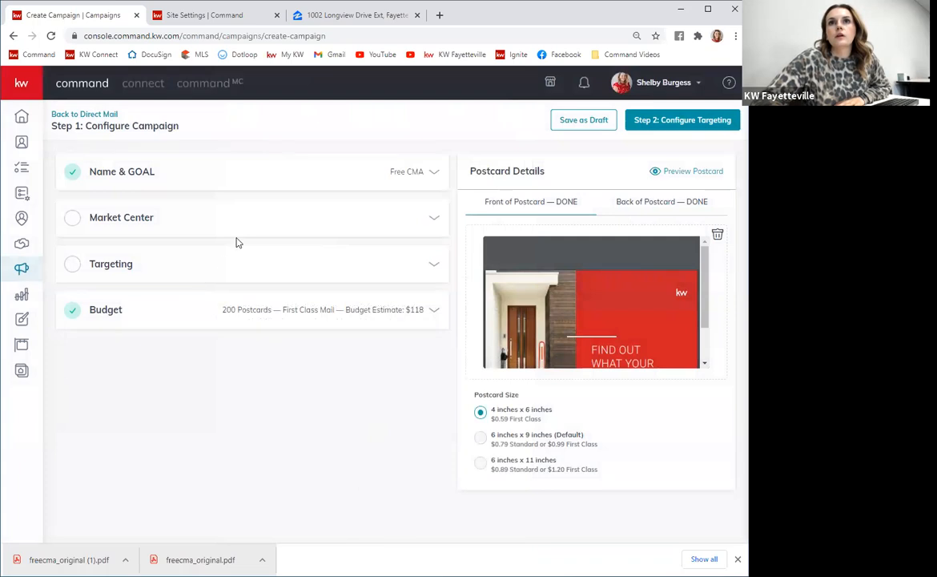
Open the Market Center section and upload KellerWilliams_Realty_Fayetteville_Logo_RGB.jpg from the RGB folder as the DBA logo.
click(178, 213)
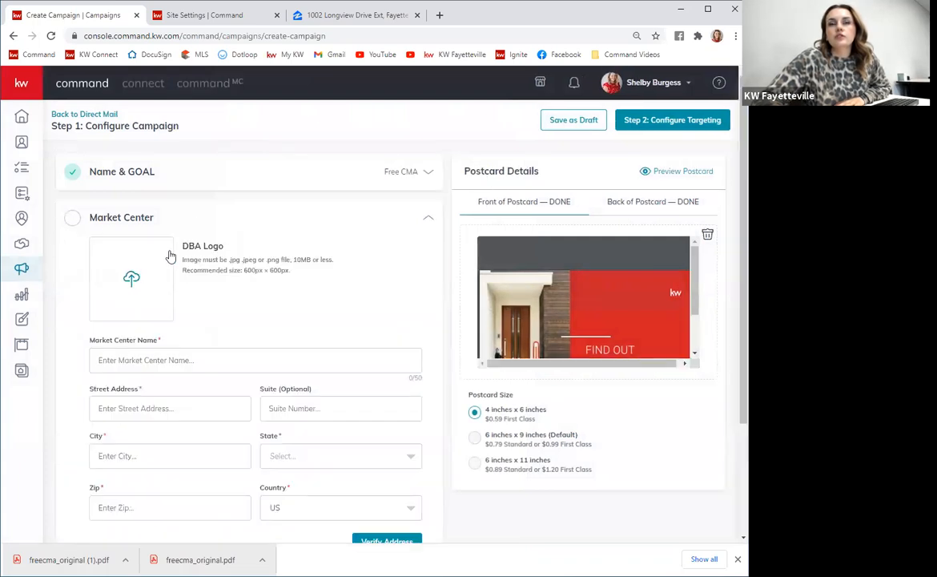
click(133, 285)
double_click(167, 159)
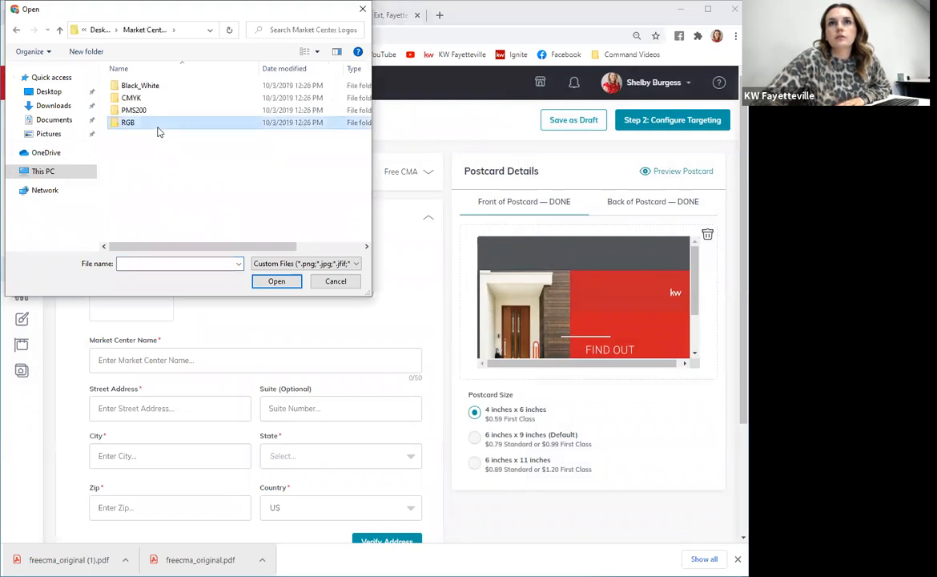
double_click(158, 132)
click(140, 114)
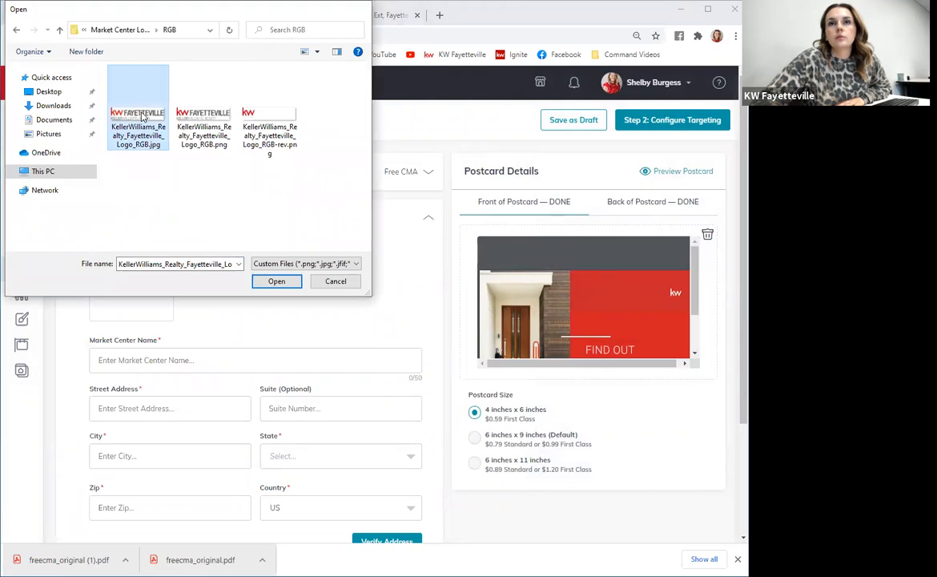
double_click(143, 116)
scroll(336, 328, down, 2)
scroll(234, 329, up, 2)
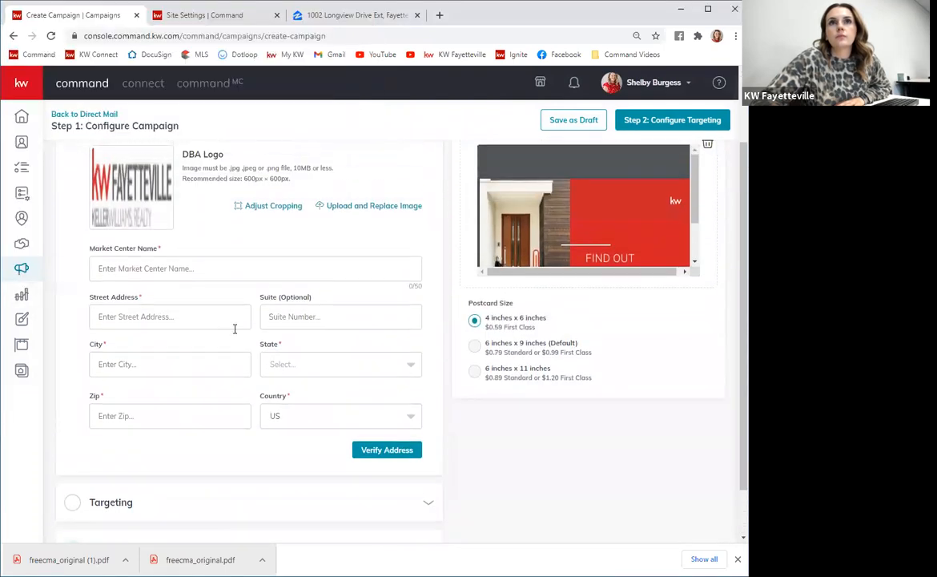
Enter KW Fayetteville as the market center name and fill in the office street address, suite and city.
click(188, 360)
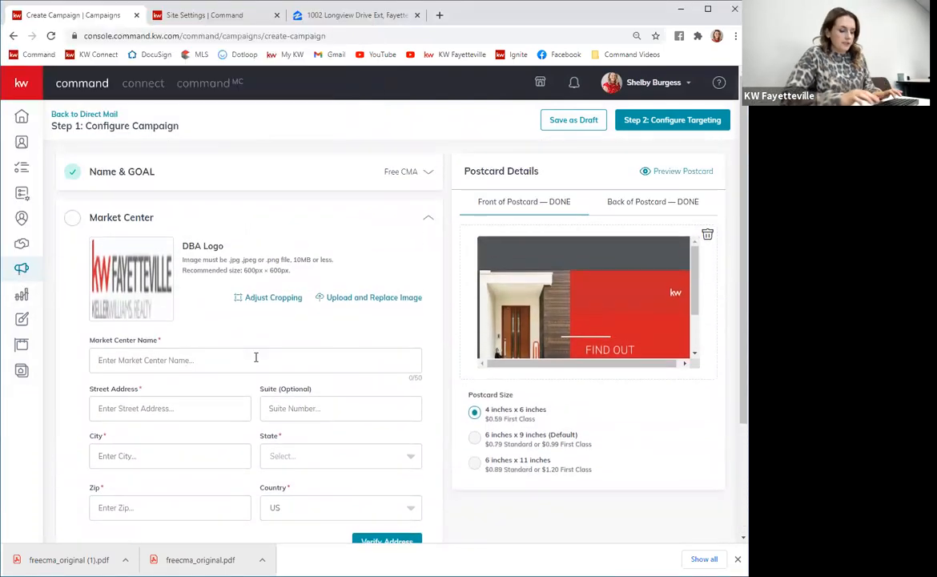
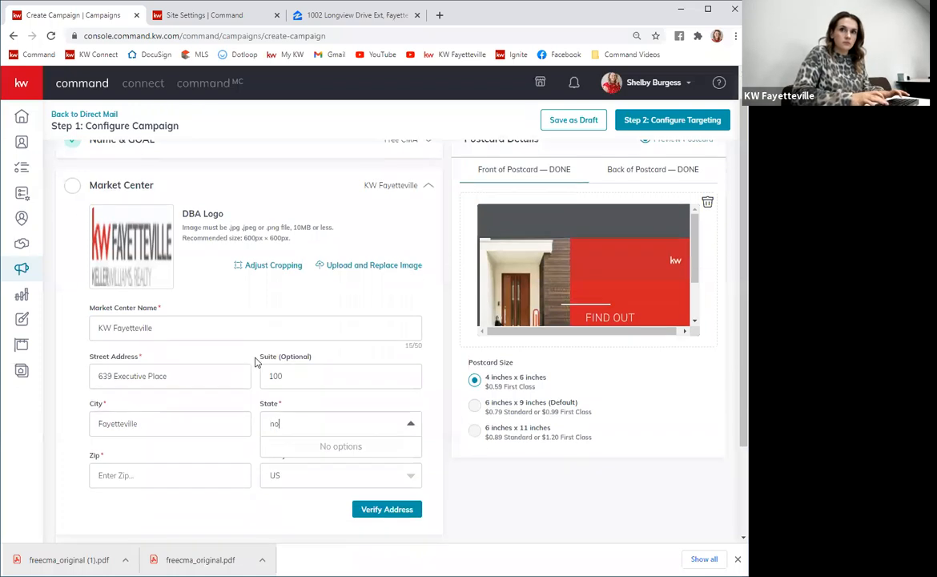
Set the market center state to NC and ZIP to 28305, then verify and confirm the corrected address.
key(BackSpace)
text(c)
key(Return)
text(2)
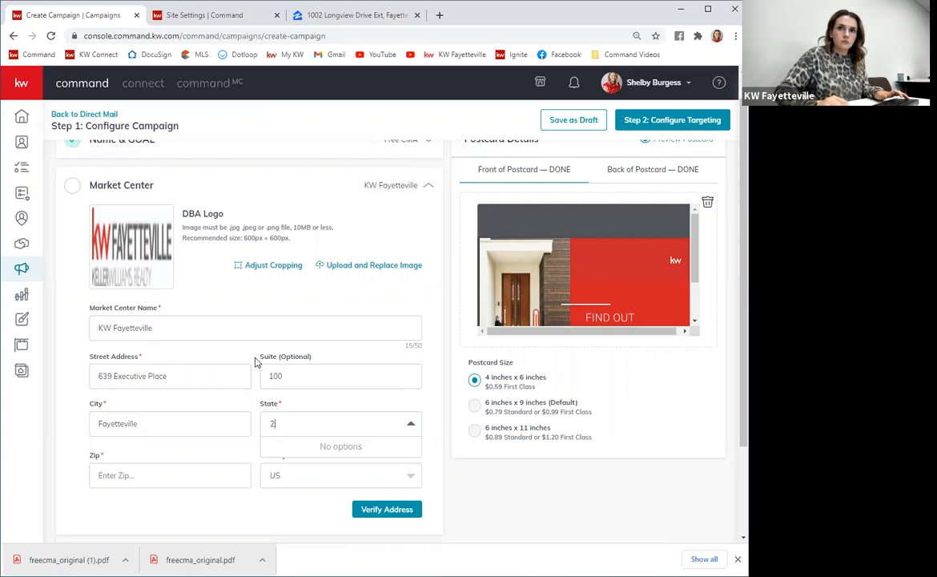
key(BackSpace)
text(nc)
key(Return)
text(28305)
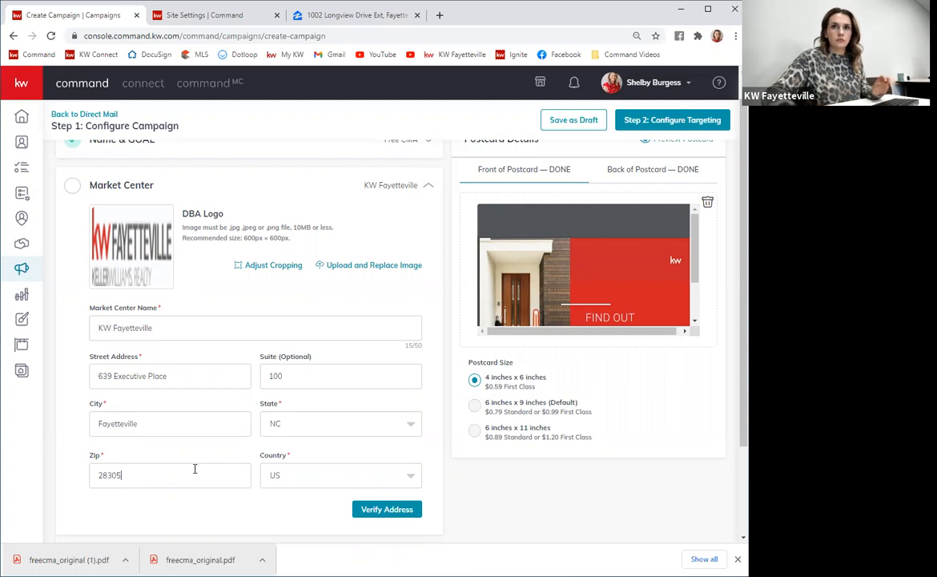
click(381, 505)
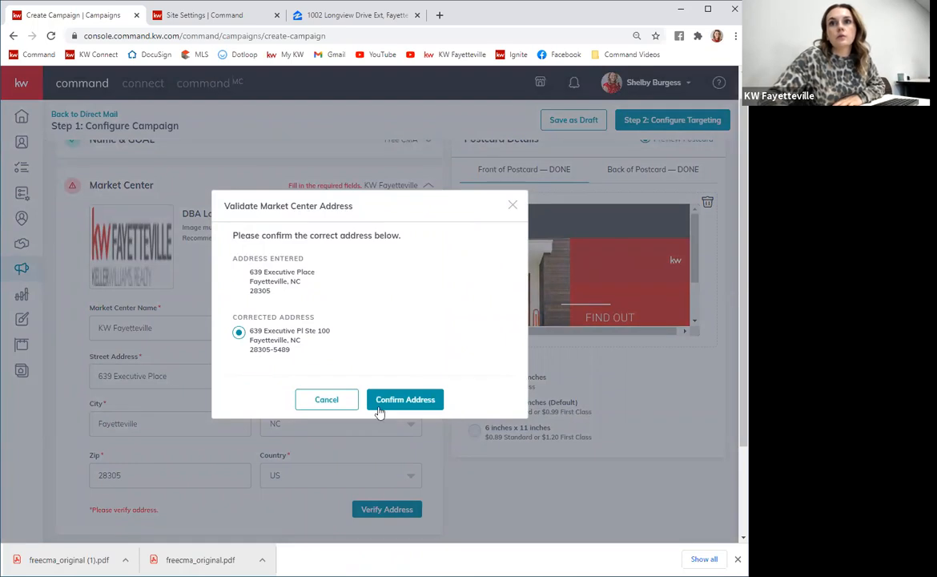
click(427, 402)
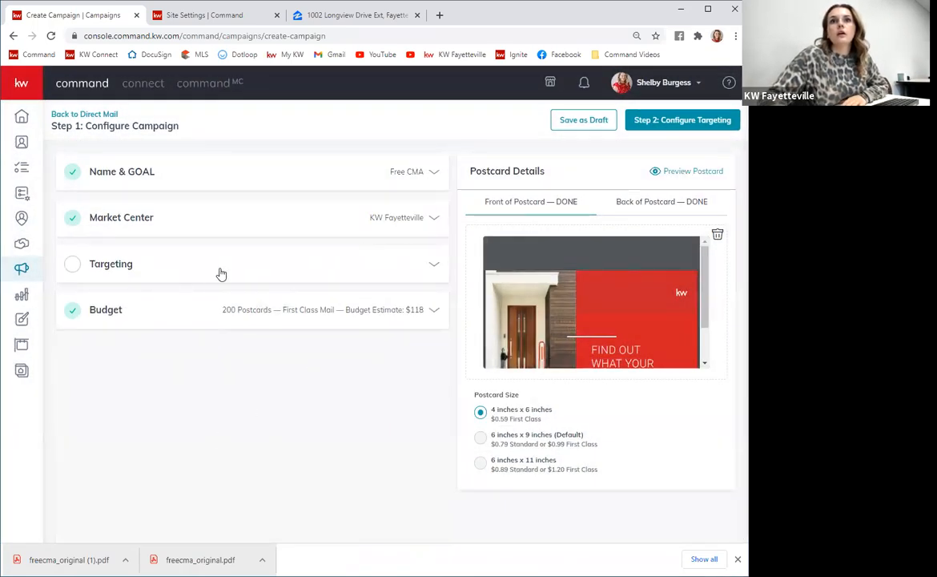
Open the Targeting section and check the Target my Database option before returning to Local Targeting.
click(392, 271)
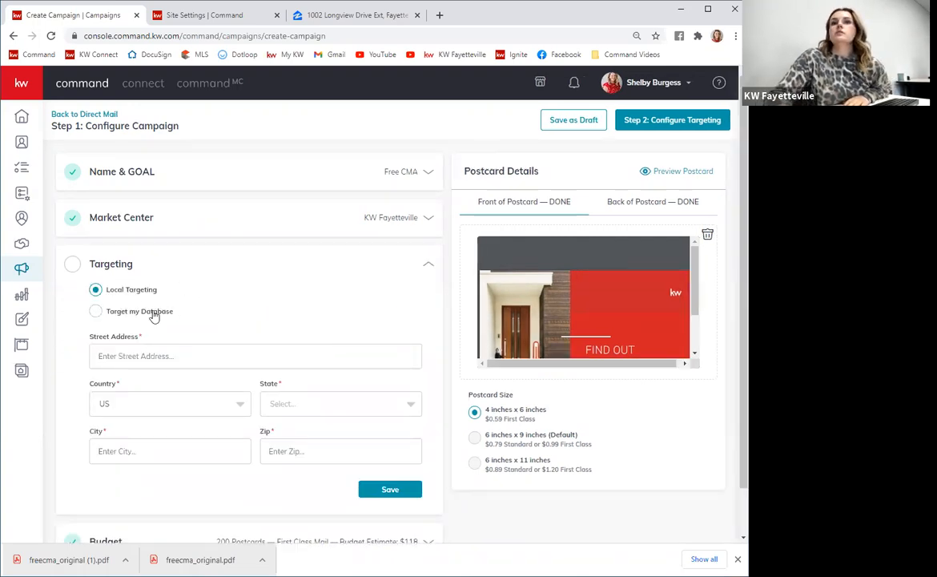
click(96, 313)
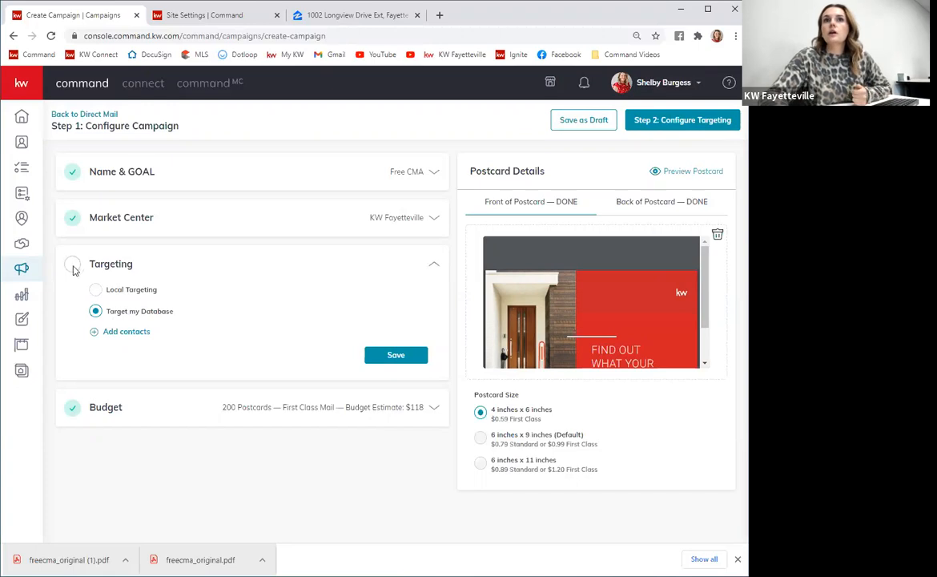
click(118, 293)
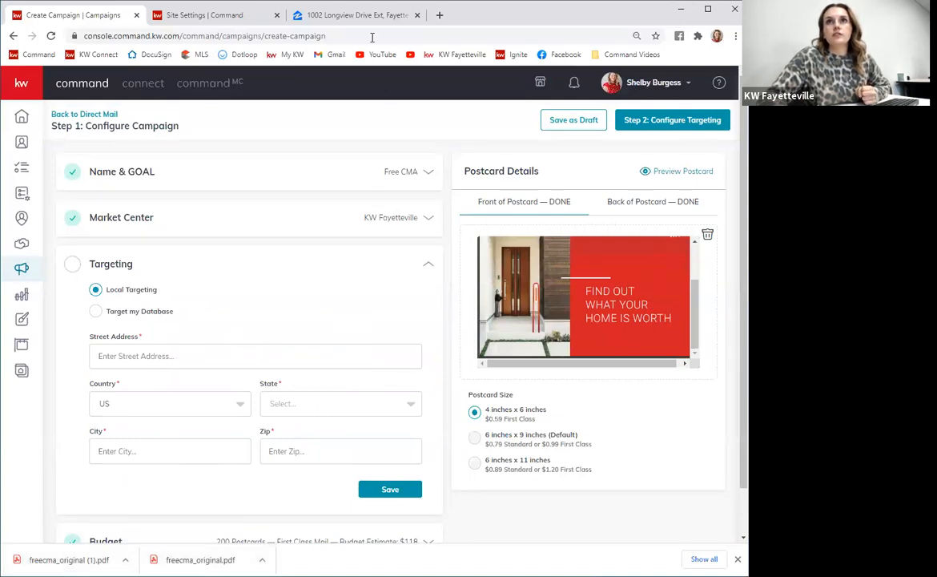
click(376, 16)
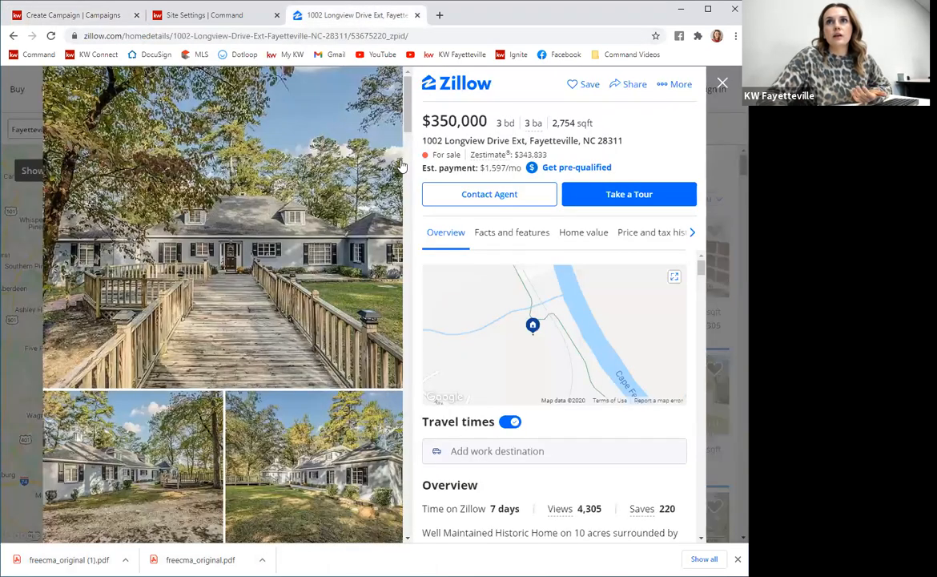
drag(424, 141, 488, 142)
key(ctrl+c)
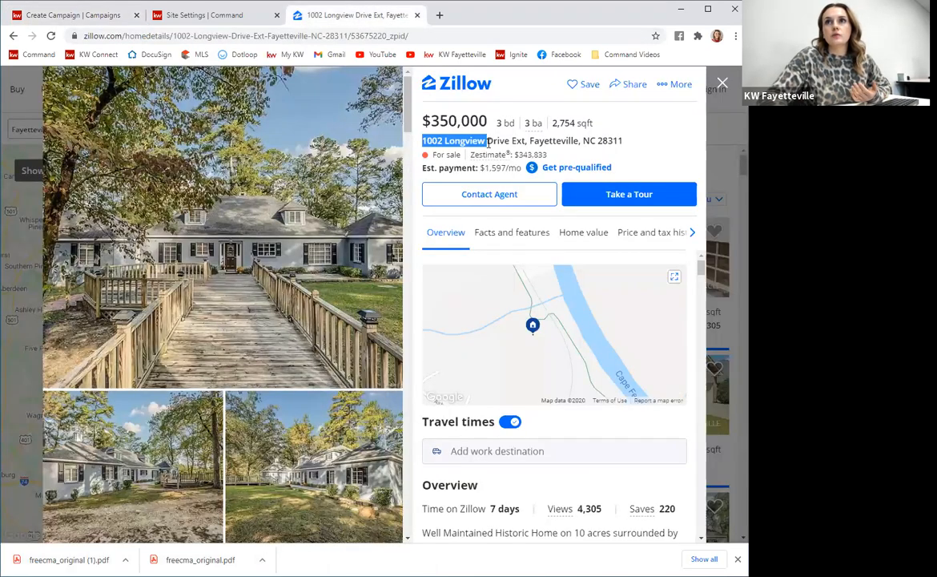
click(98, 16)
key(ctrl+v)
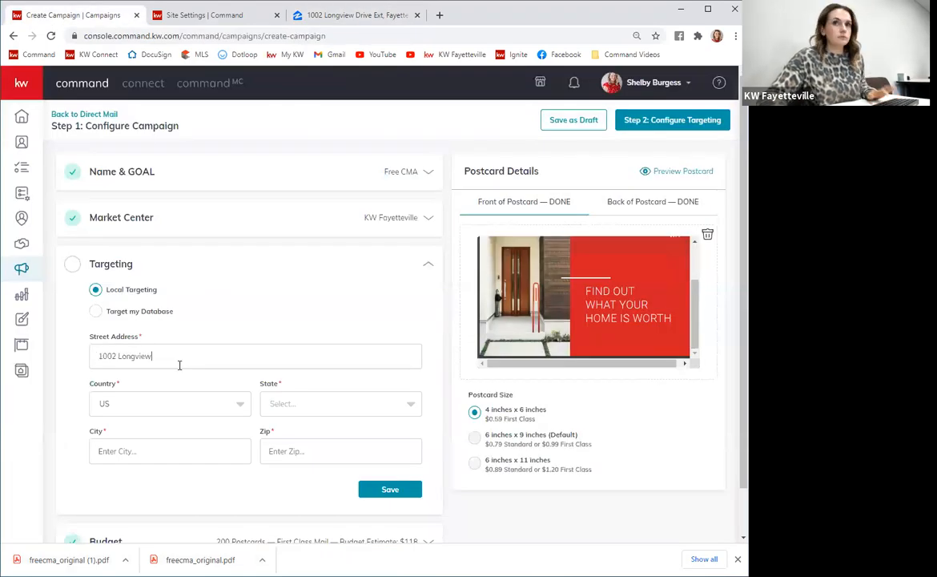
click(386, 16)
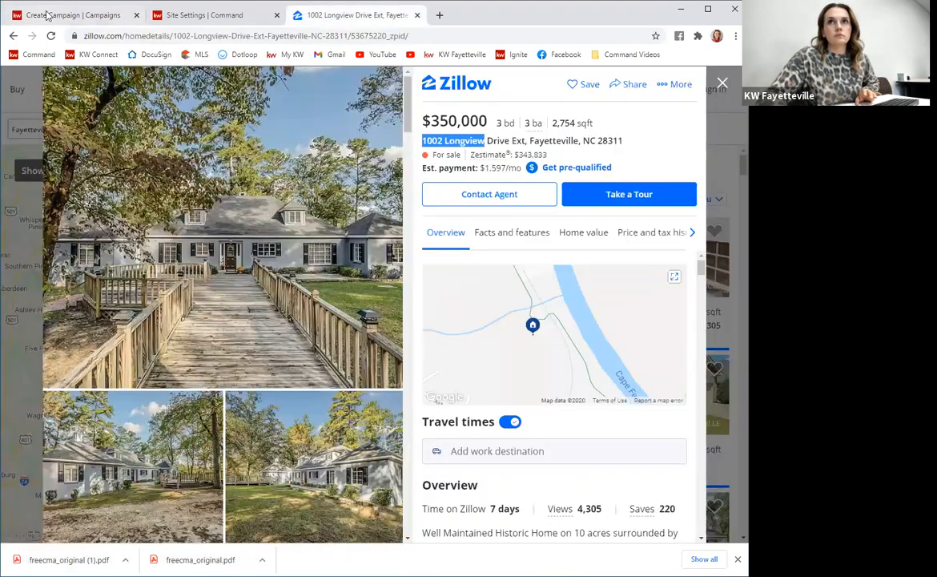
click(79, 15)
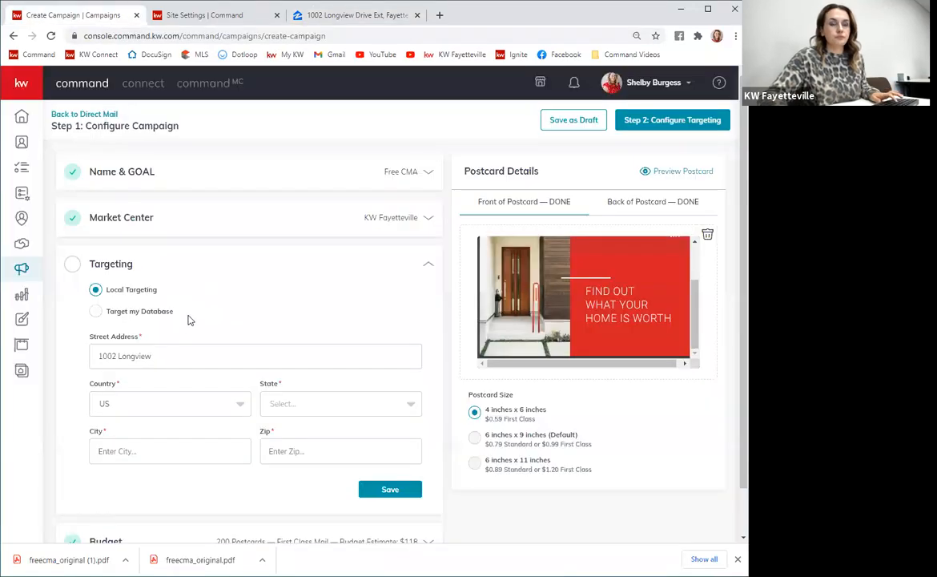
text(e)
key(Tab)
text(nc)
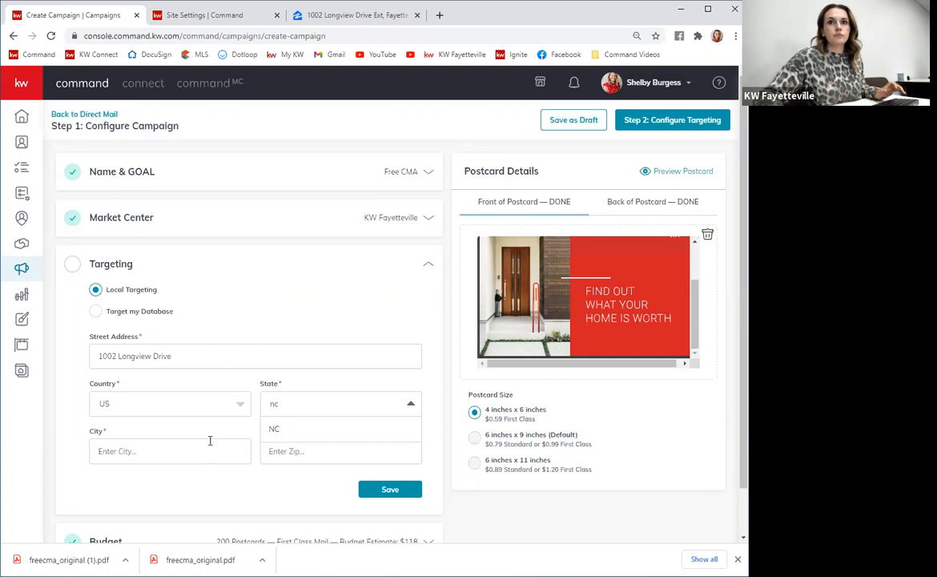
key(Tab)
text(F)
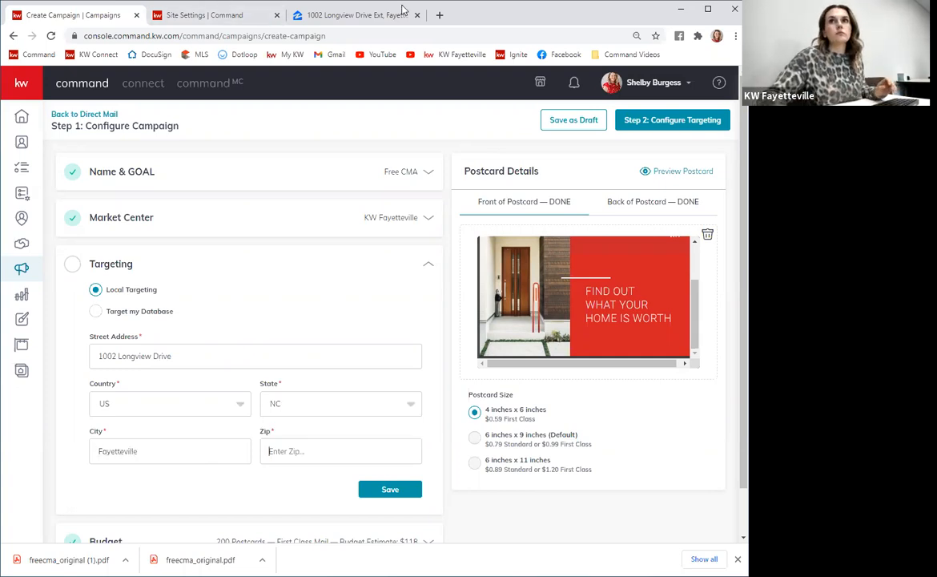
click(379, 16)
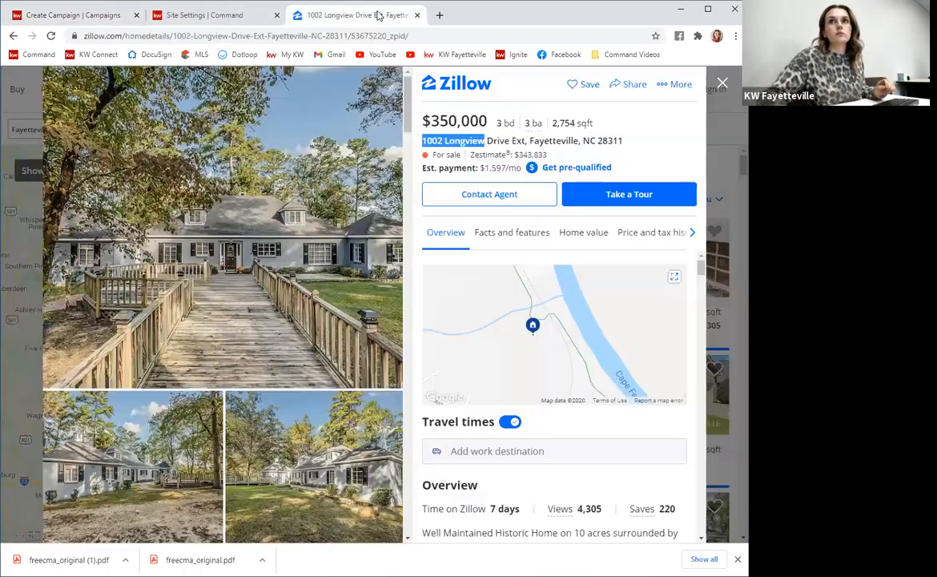
click(51, 16)
text(28311)
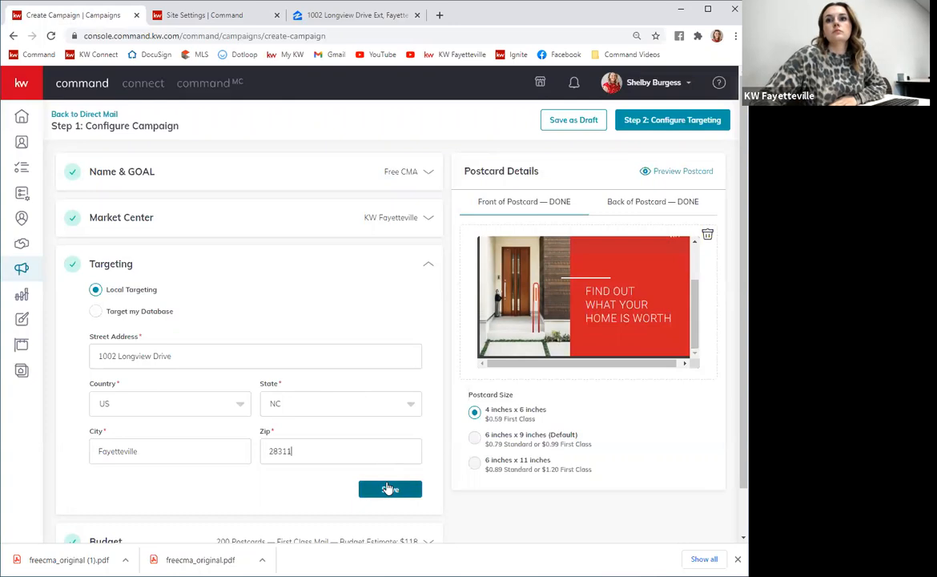
click(389, 488)
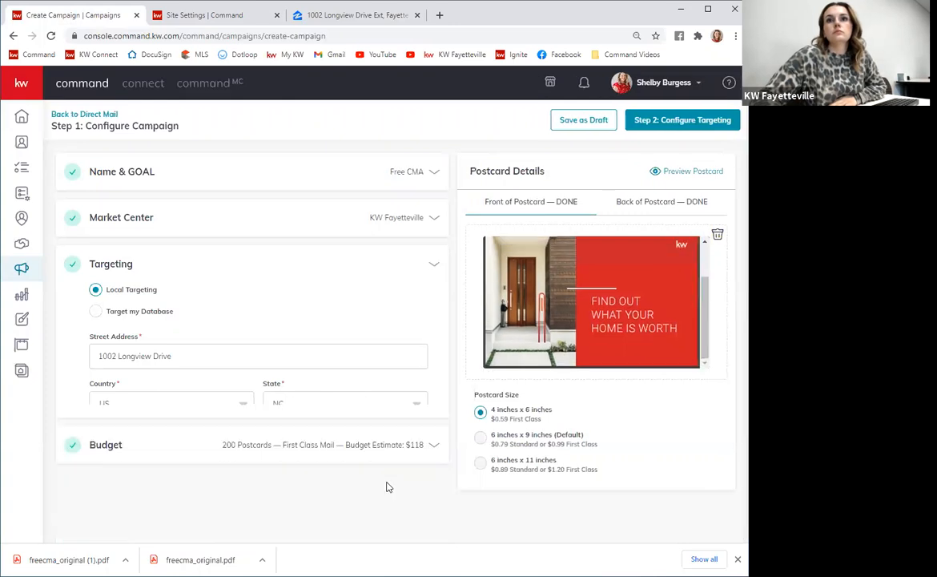
click(216, 267)
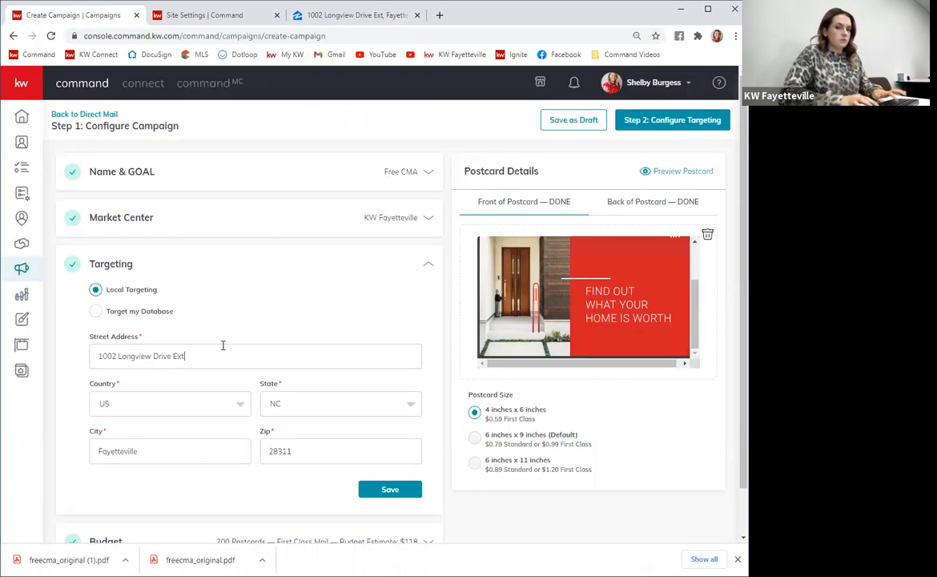
click(392, 489)
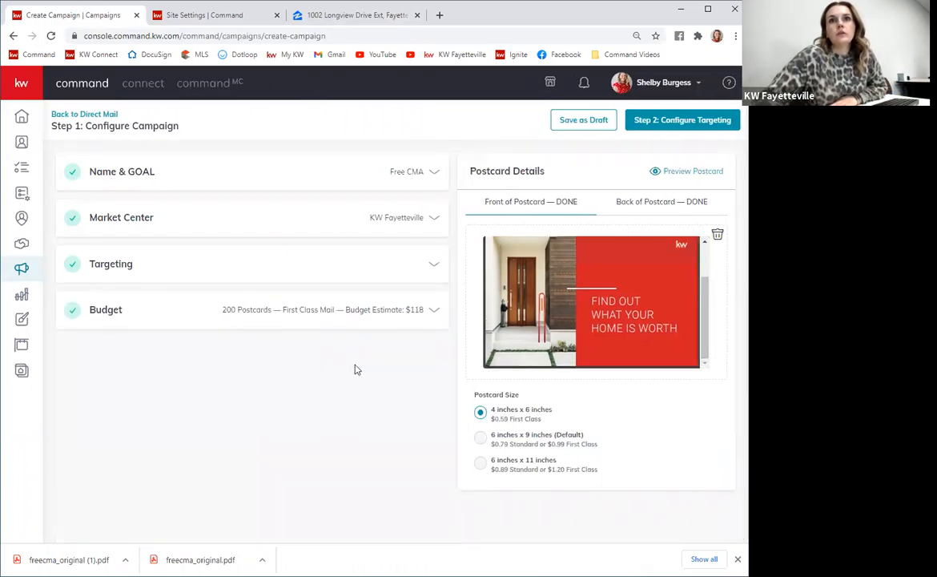
Set the budget to 168 postcards with First Class ($0.59) postage, save, and create the campaign.
click(410, 311)
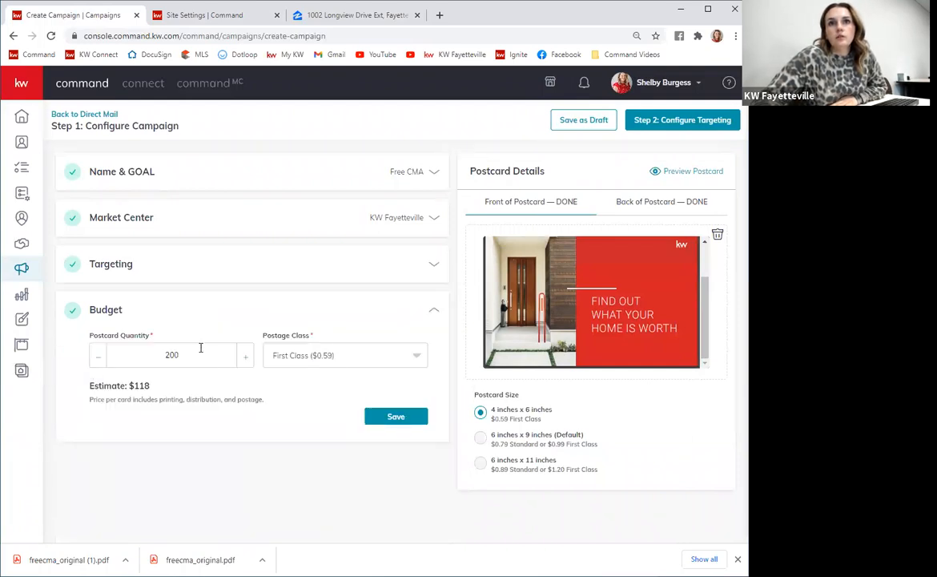
click(369, 355)
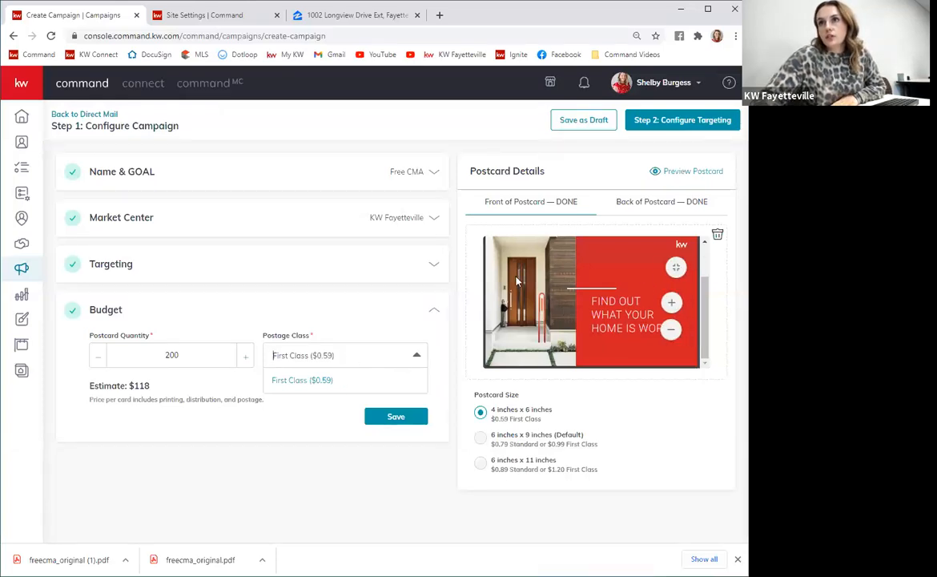
click(378, 373)
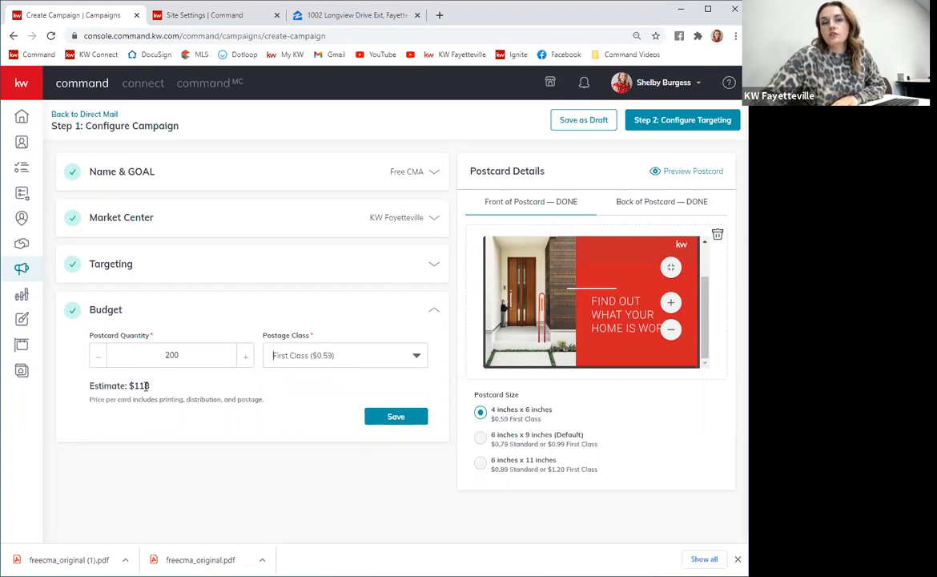
double_click(101, 361)
double_click(101, 363)
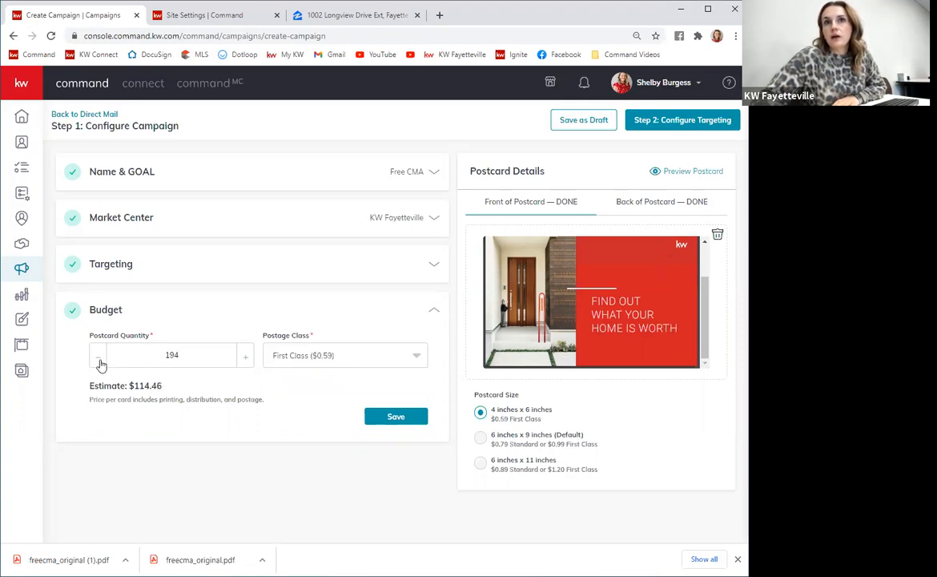
triple_click(102, 365)
click(100, 359)
double_click(103, 365)
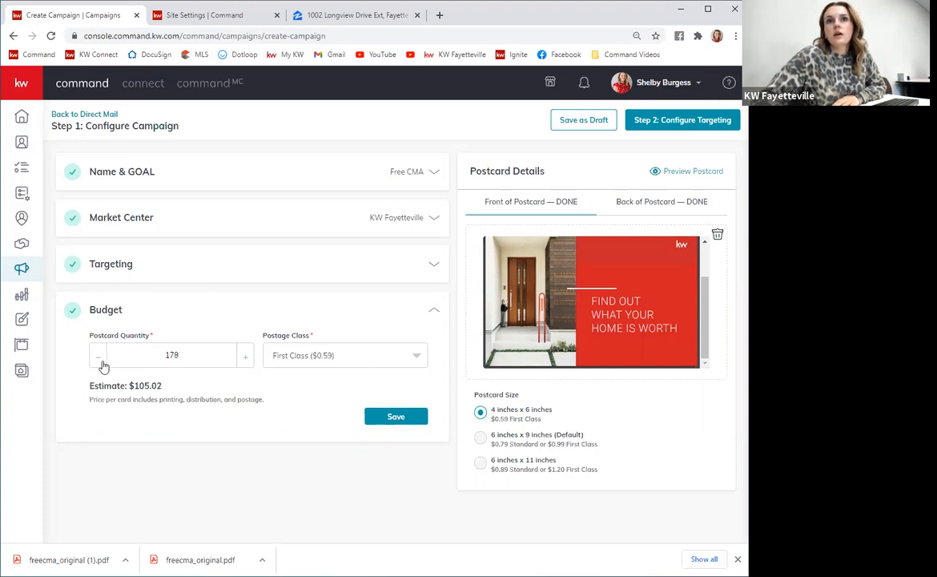
click(103, 366)
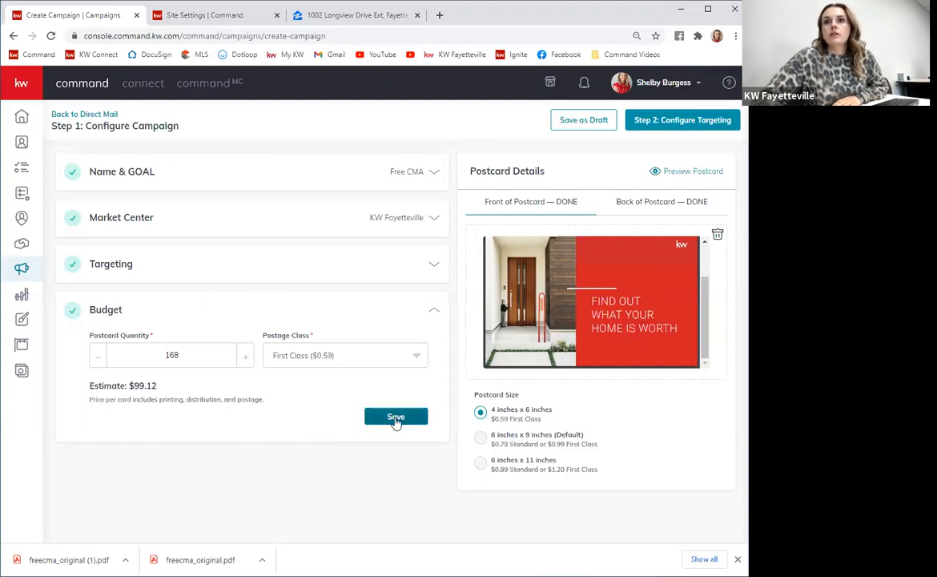
click(419, 420)
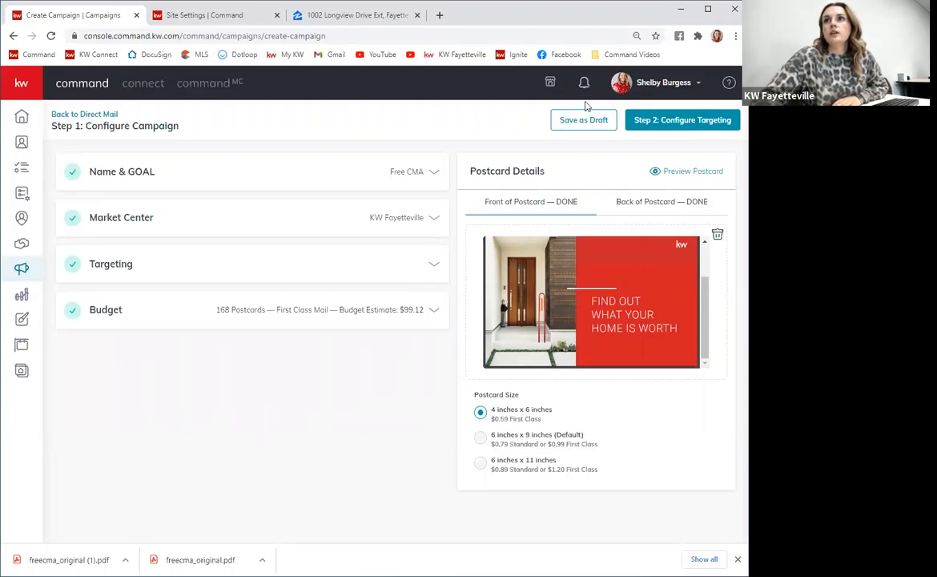
click(656, 122)
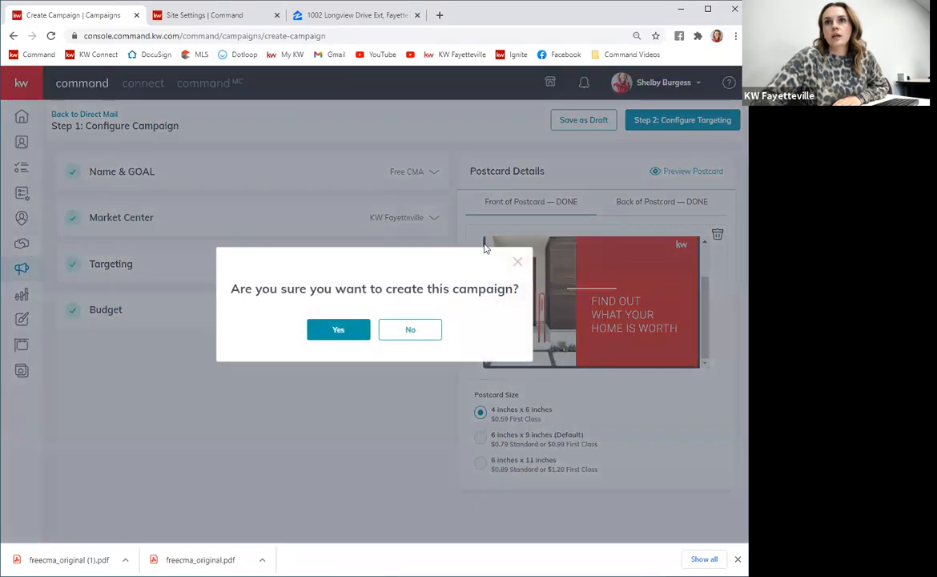
click(337, 332)
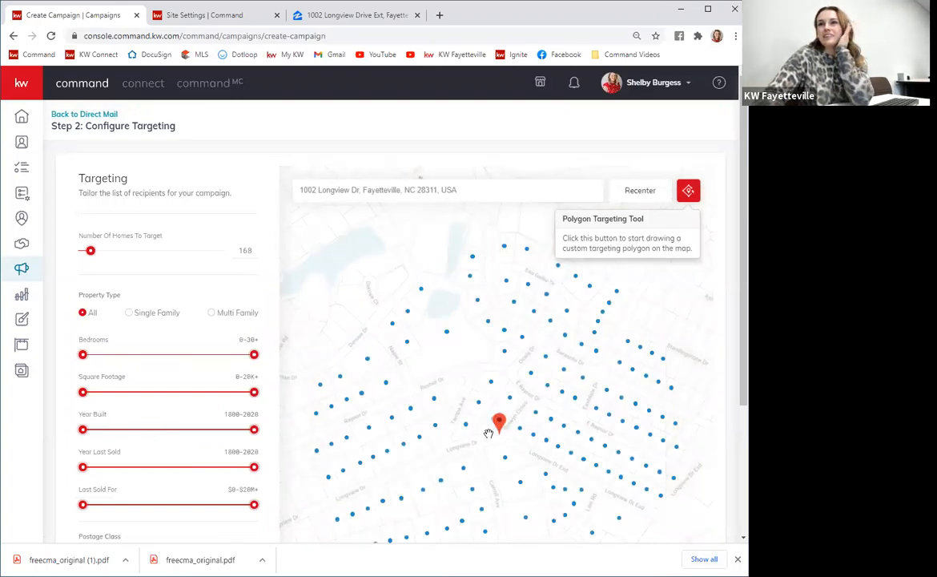
Examine the targeted homes around the listing address on the targeting map.
mouse_move(489, 434)
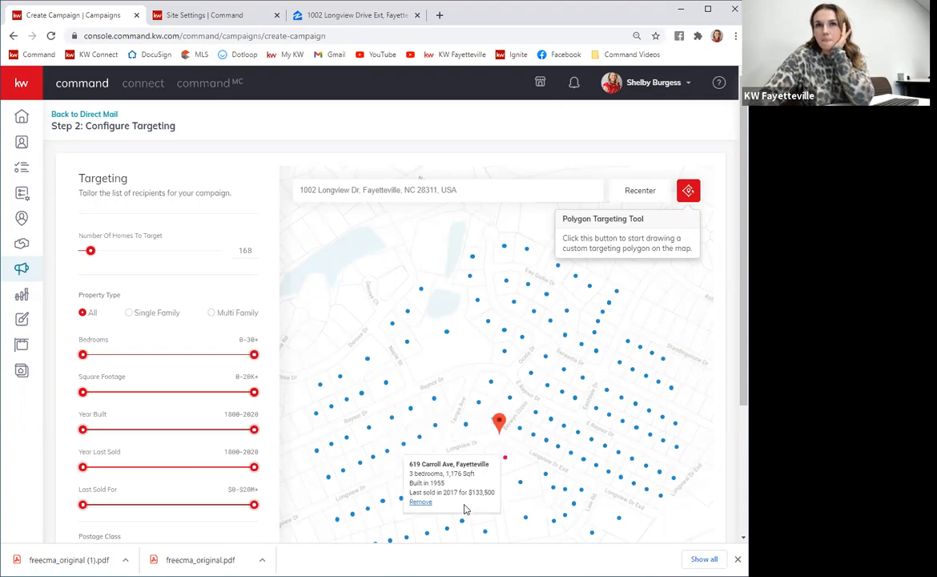
scroll(522, 302, down, 1)
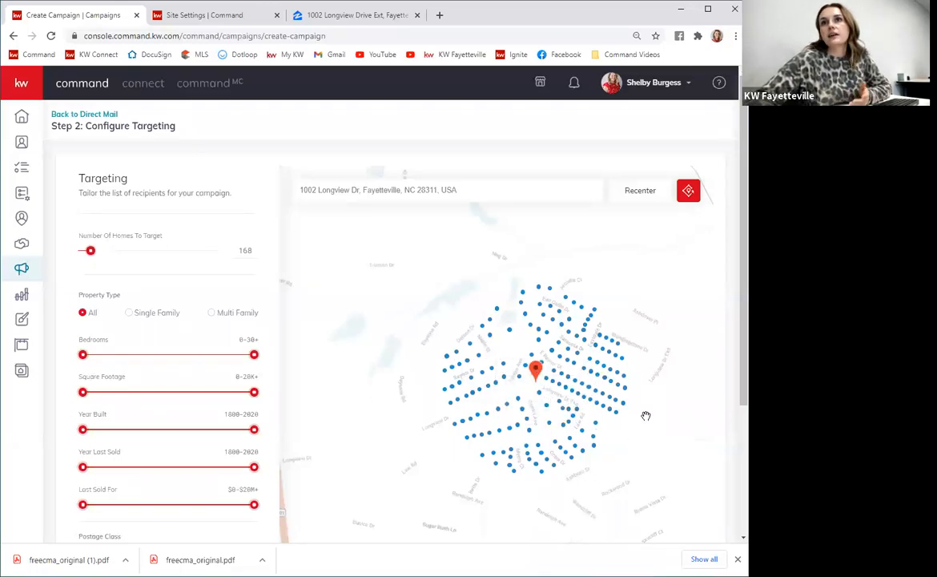
scroll(655, 411, down, 2)
scroll(635, 412, up, 2)
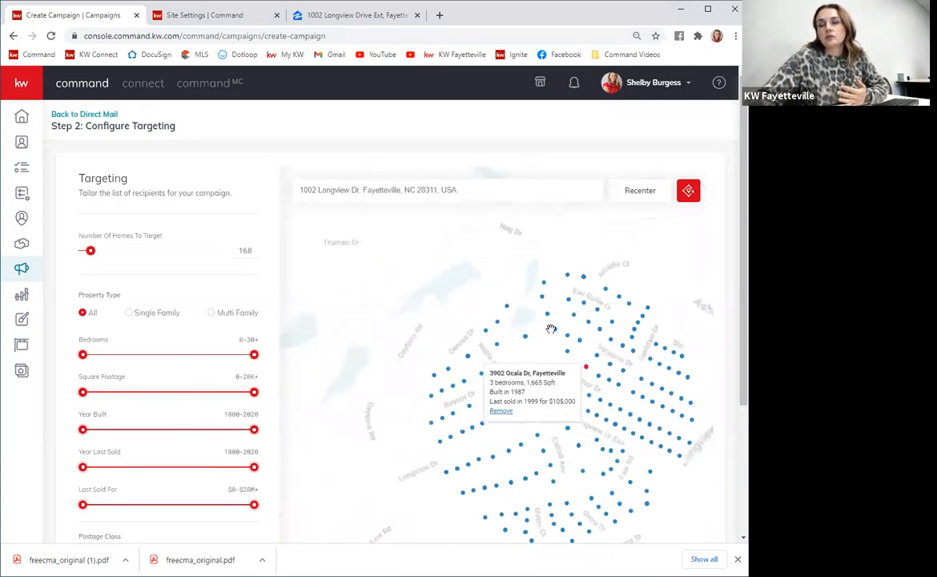
scroll(618, 366, down, 1)
scroll(615, 368, down, 2)
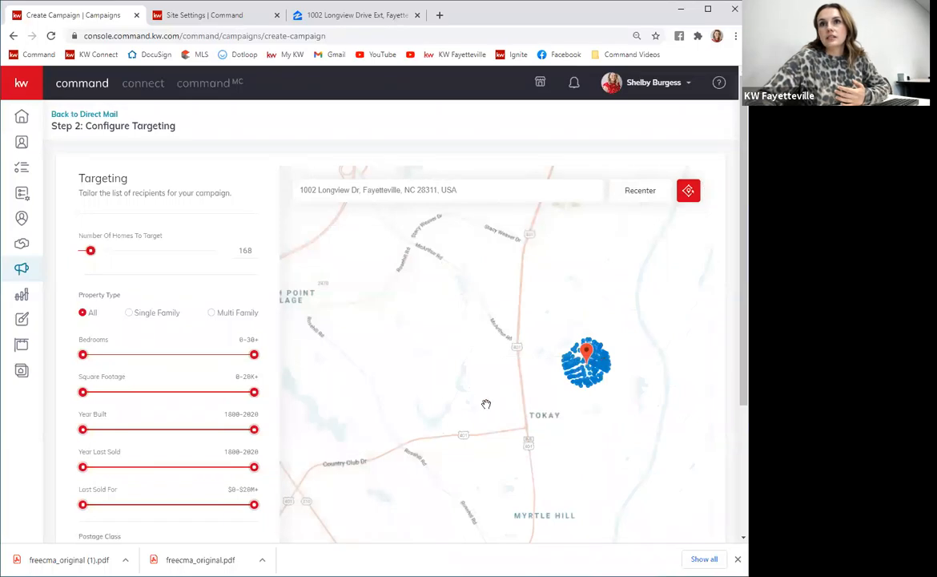
scroll(599, 419, down, 1)
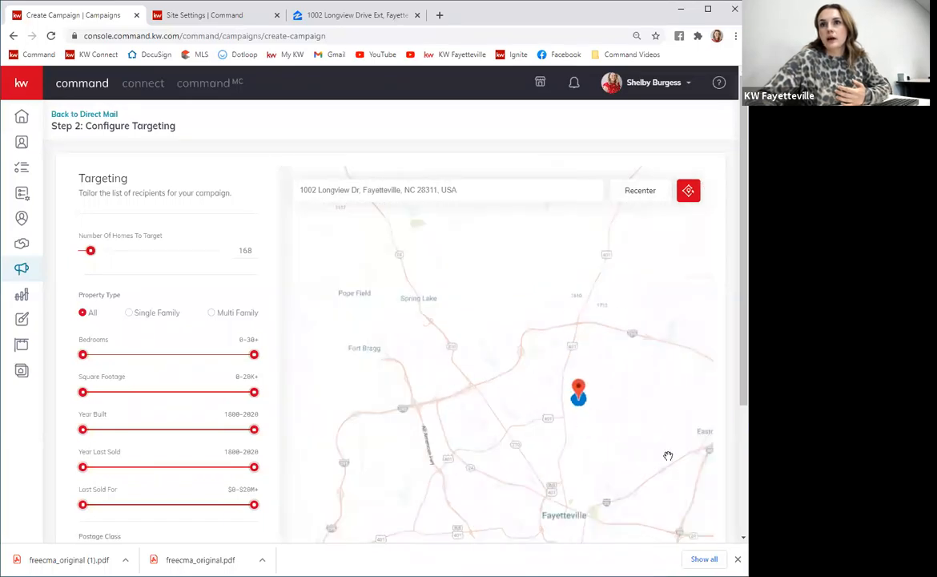
scroll(668, 455, up, 1)
scroll(559, 409, up, 2)
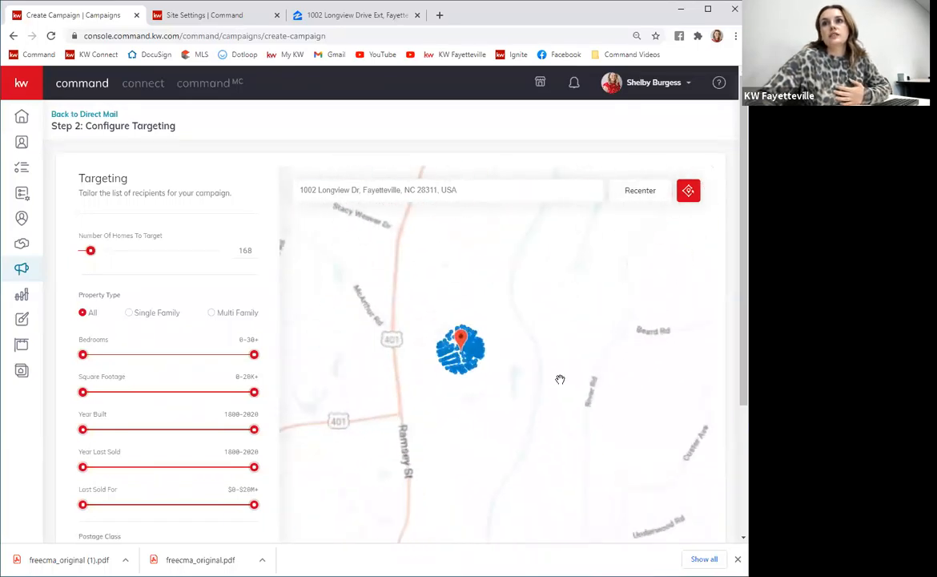
Filter the targeted homes to Single Family properties with at least 4 bedrooms.
drag(571, 374, 648, 393)
scroll(548, 369, up, 1)
drag(544, 364, 647, 395)
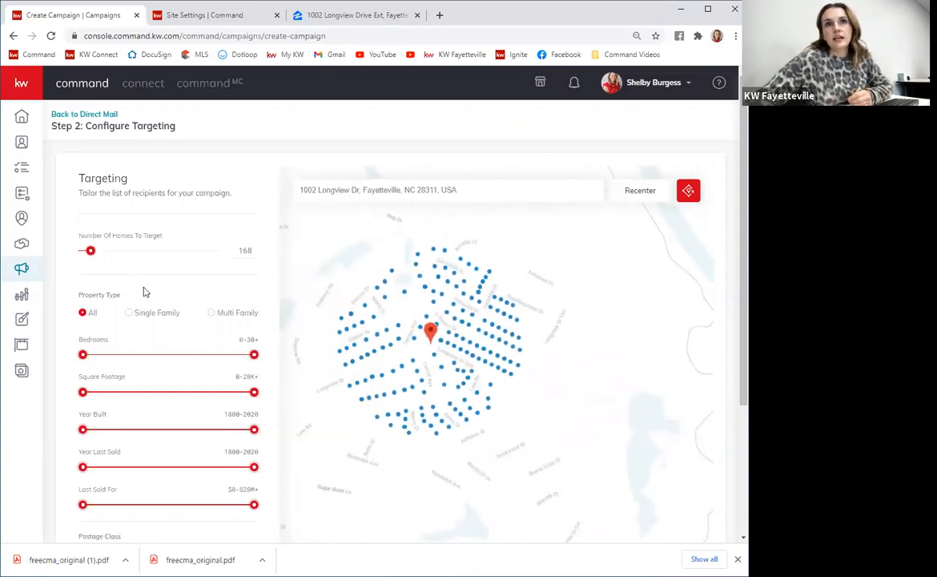
scroll(144, 297, down, 1)
scroll(145, 297, down, 1)
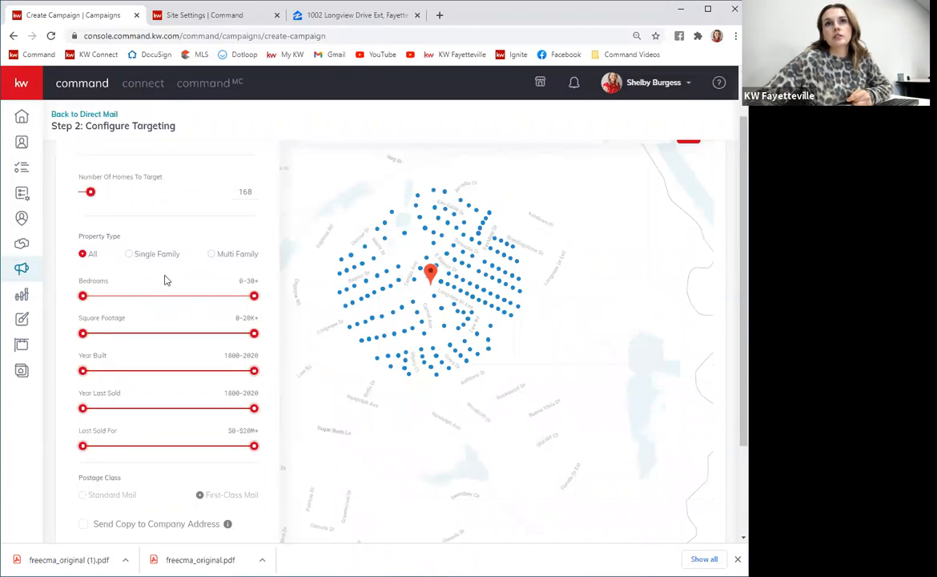
click(133, 255)
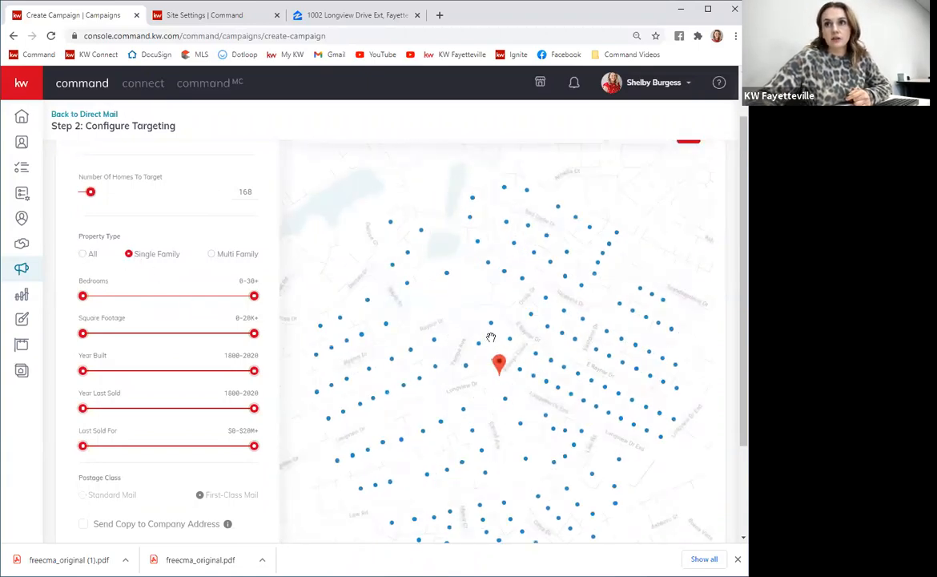
scroll(492, 338, down, 3)
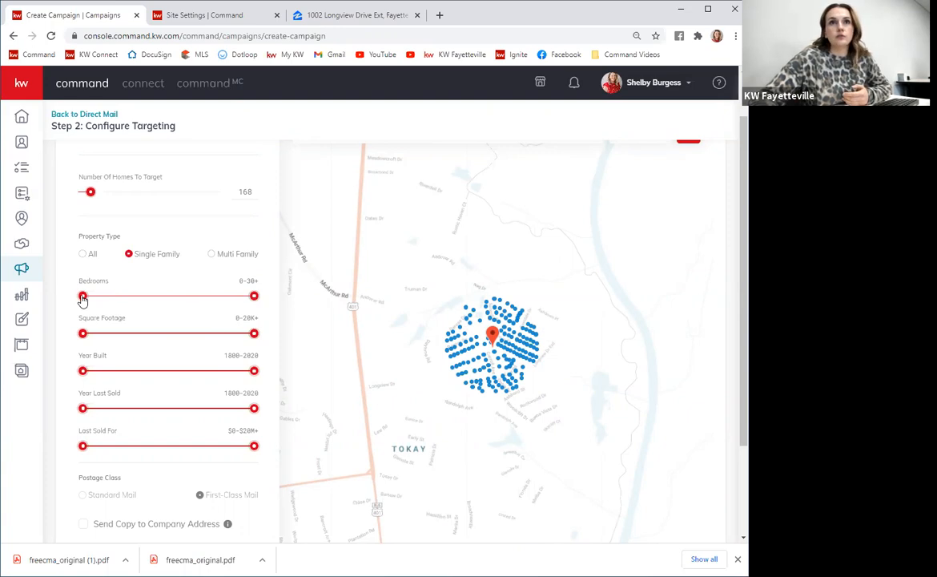
drag(82, 297, 124, 301)
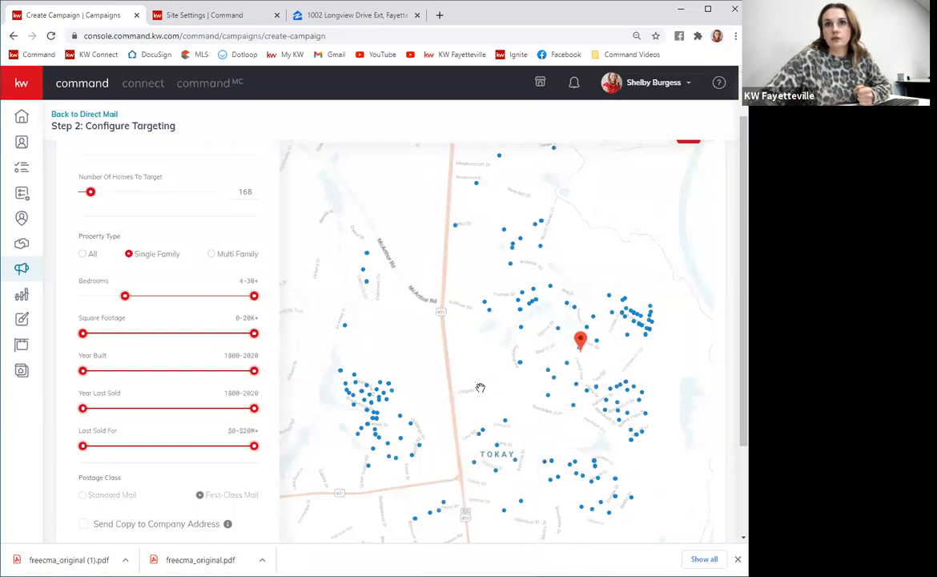
Raise the square footage minimum to about 3,674 sq ft and the year built minimum to 1996.
drag(84, 335, 100, 334)
drag(104, 338, 104, 338)
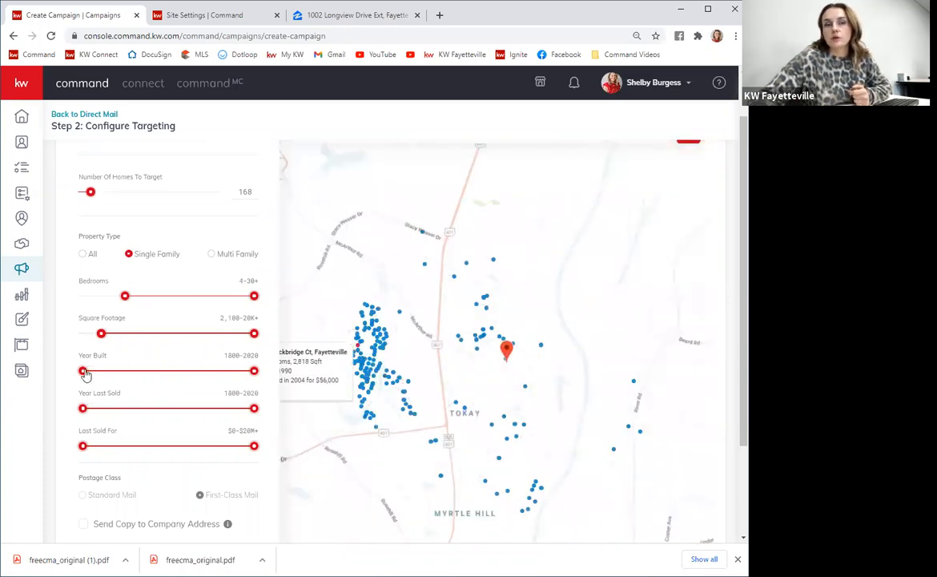
drag(101, 333, 113, 334)
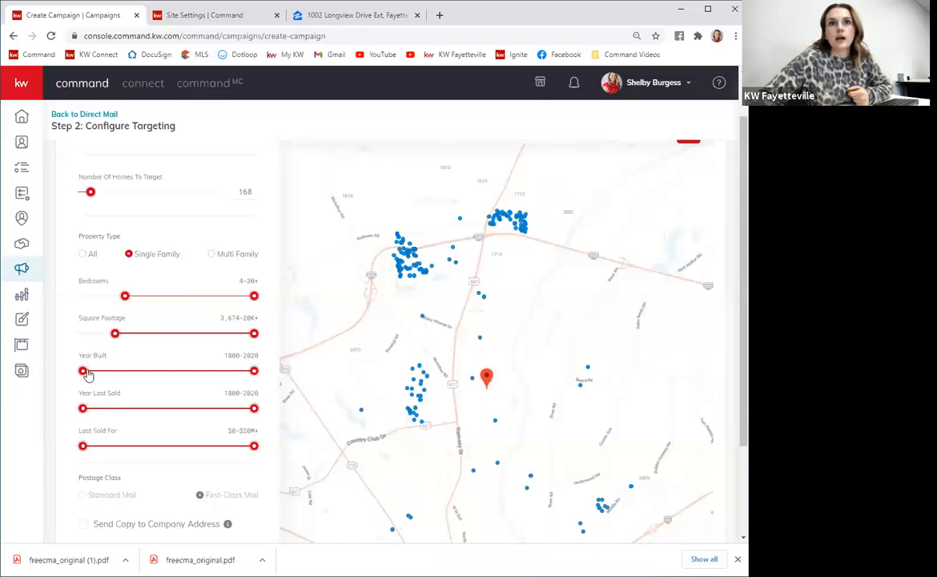
drag(83, 370, 138, 386)
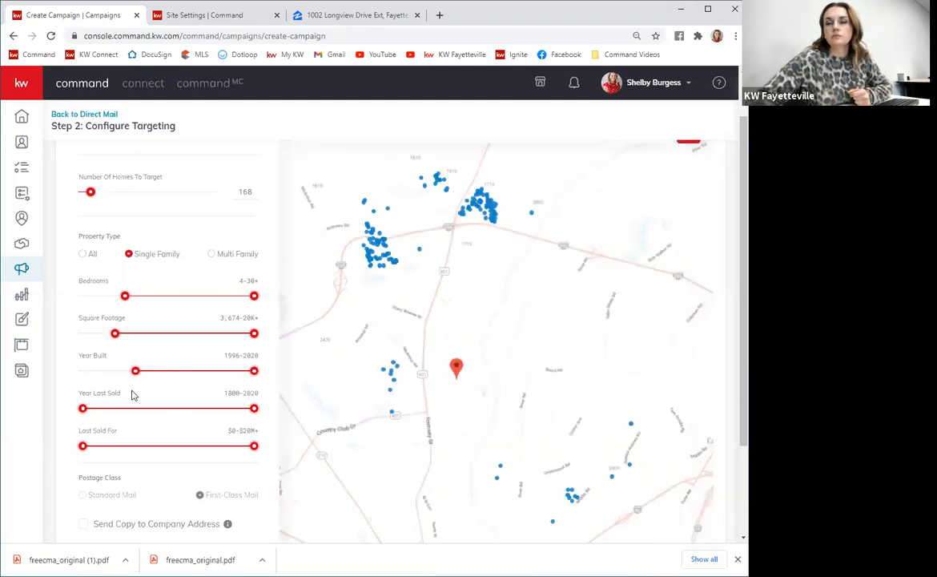
Narrow the year last sold range to 1959 through 2010.
scroll(475, 396, up, 3)
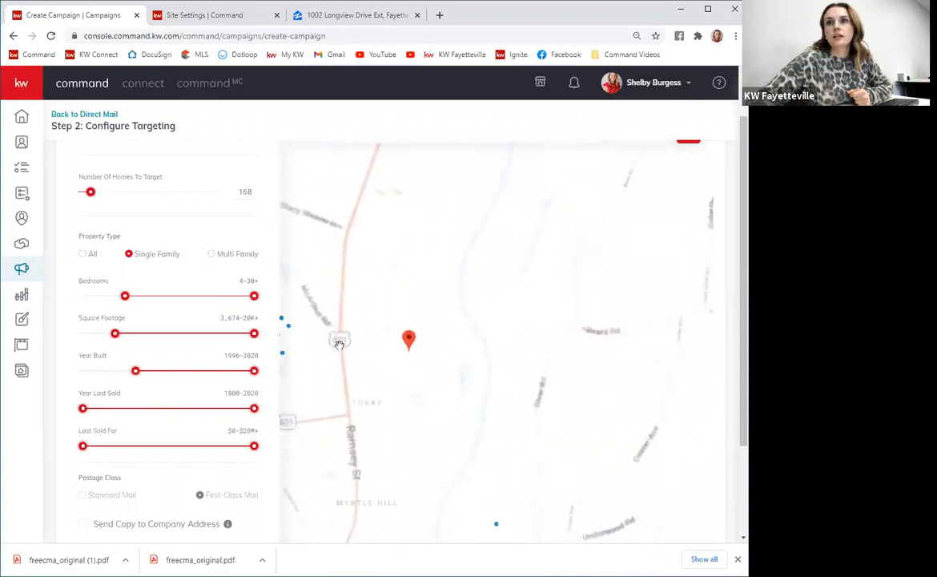
drag(386, 362, 448, 393)
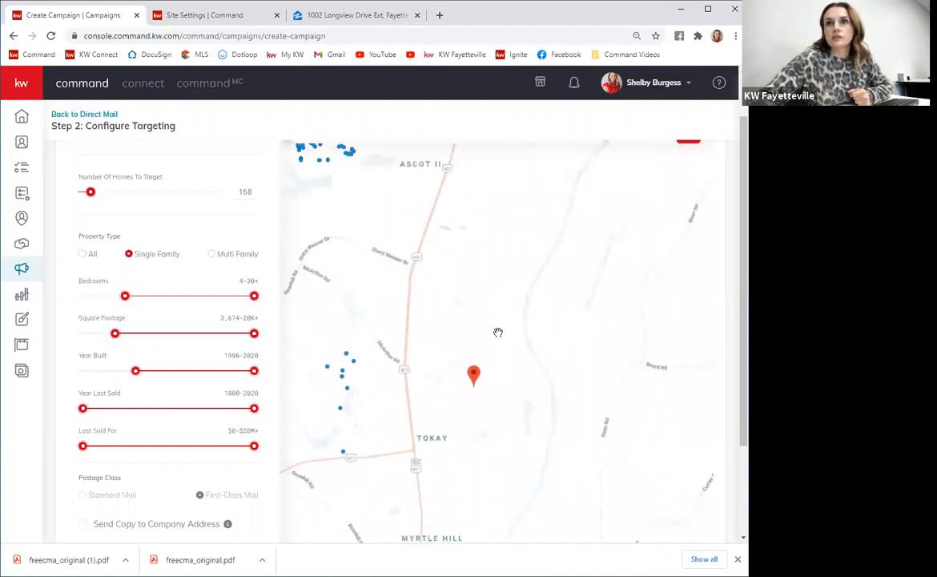
scroll(489, 326, down, 4)
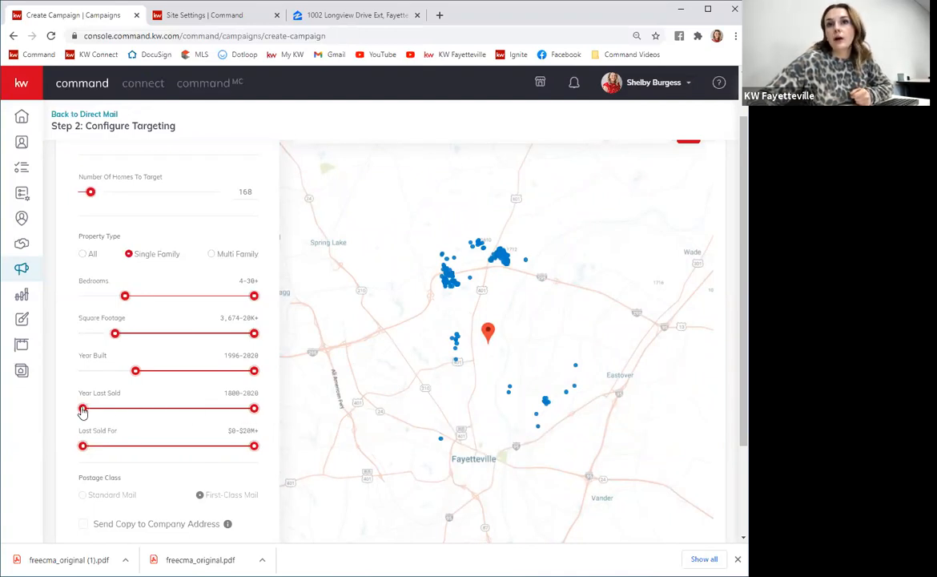
drag(82, 410, 125, 411)
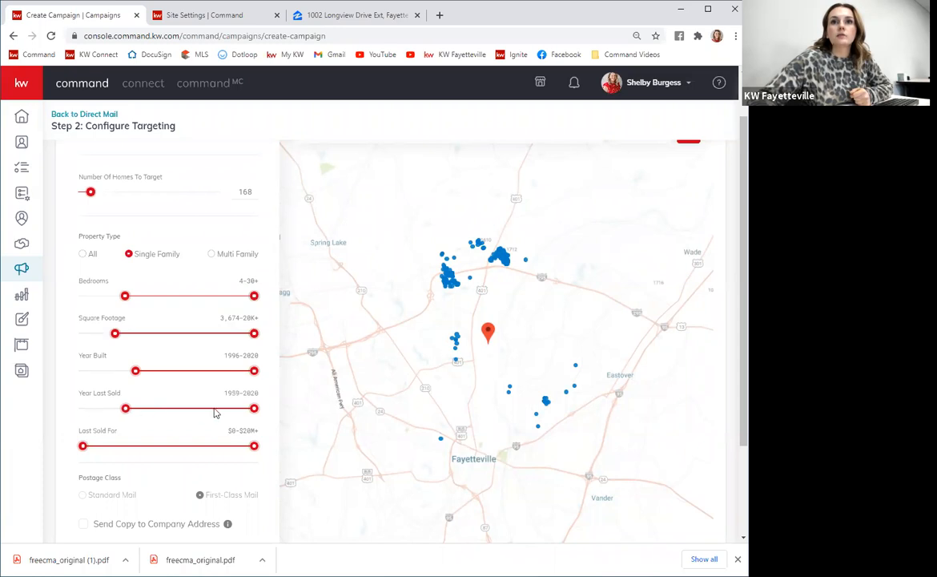
drag(257, 413, 180, 415)
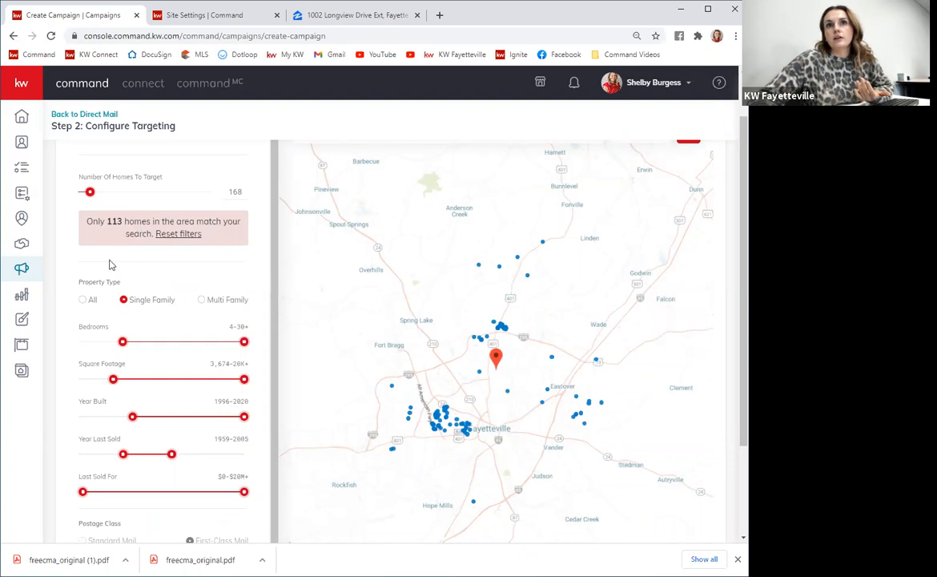
drag(172, 462, 197, 462)
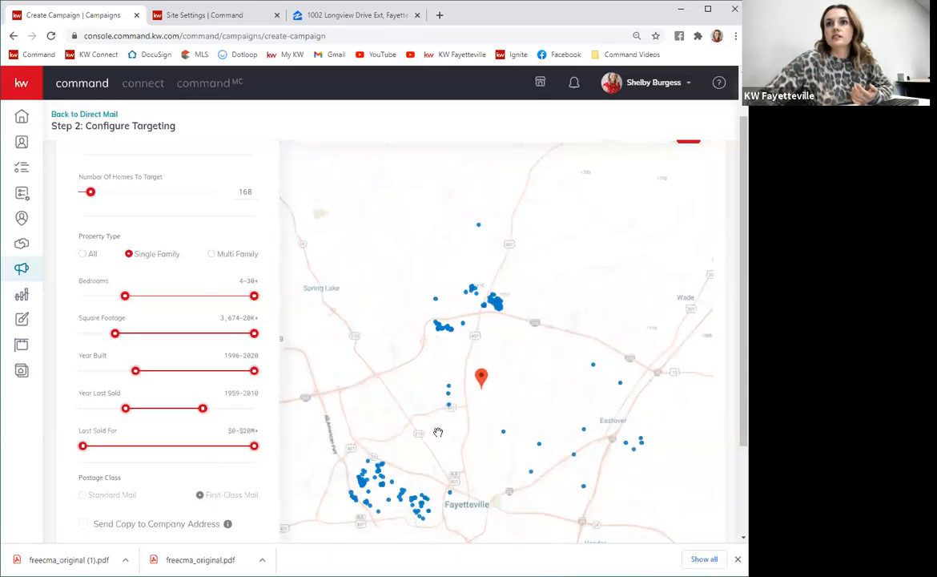
Try raising the Last Sold For minimum price, then return it to $0.
drag(437, 428, 443, 401)
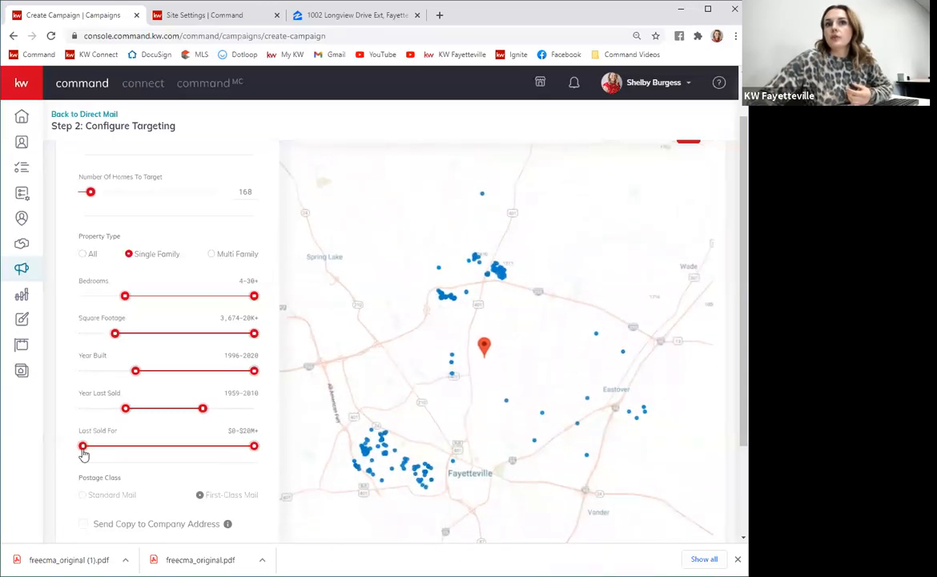
mouse_move(84, 455)
mouse_down()
mouse_move(115, 456)
mouse_move(101, 456)
mouse_up()
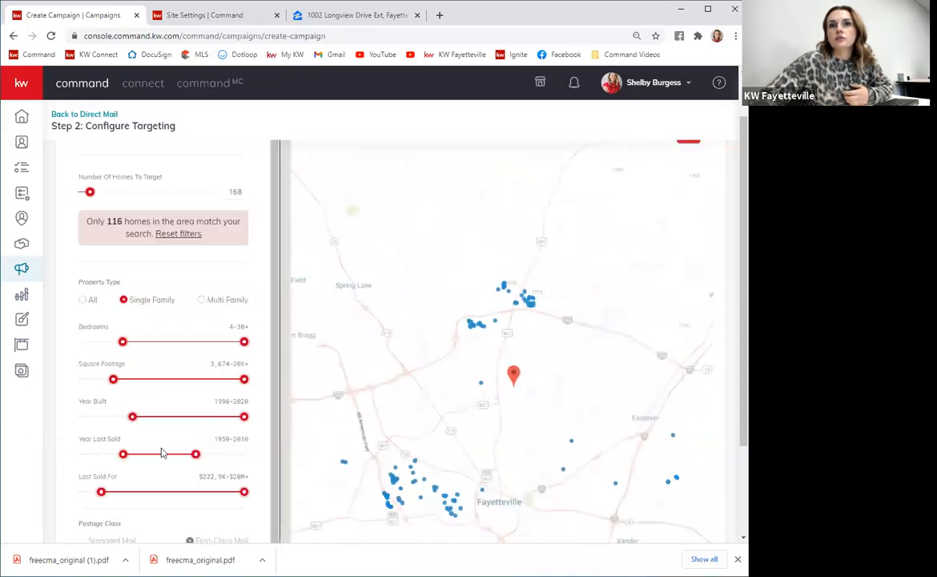
drag(99, 499, 90, 496)
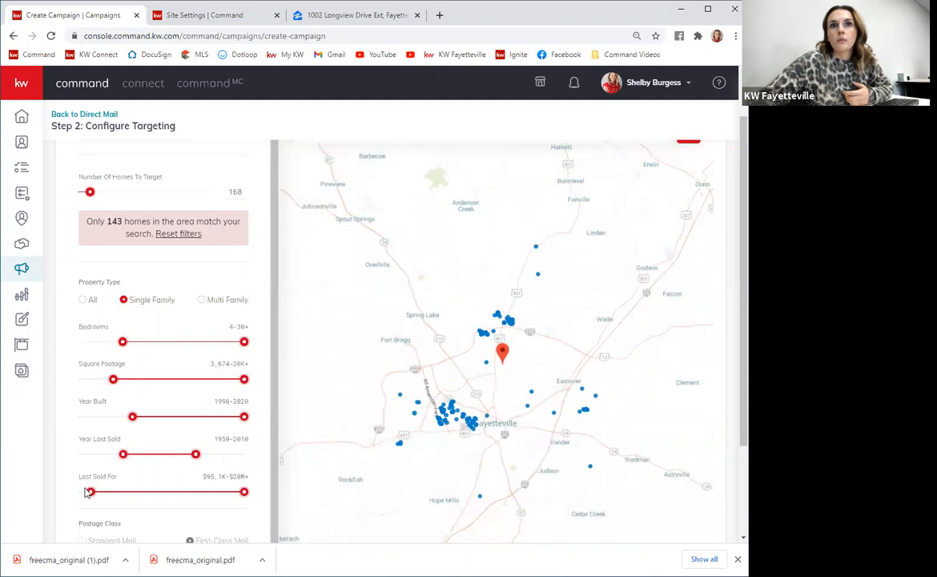
drag(90, 497, 82, 496)
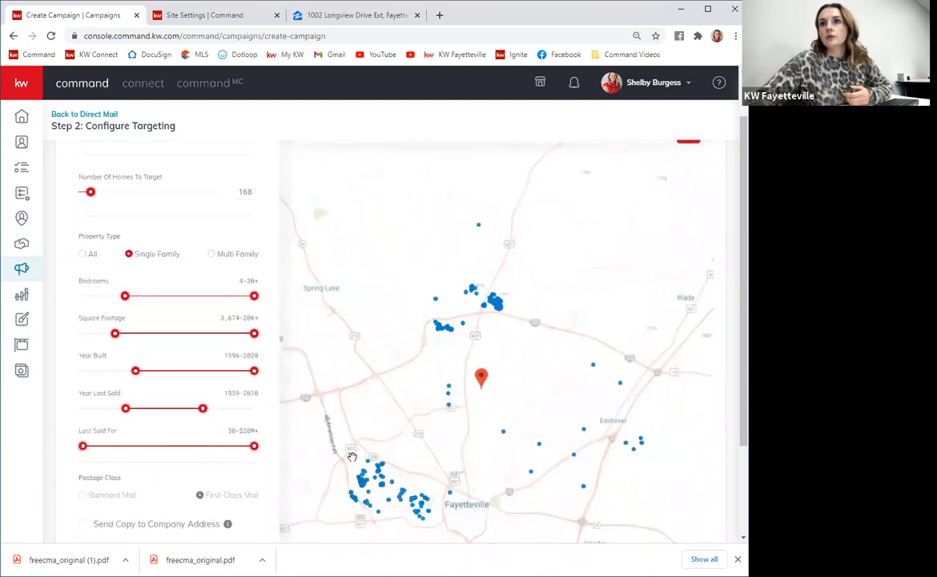
Examine the filtered homes on the map around the listing address.
scroll(297, 457, down, 1)
drag(431, 336, 465, 303)
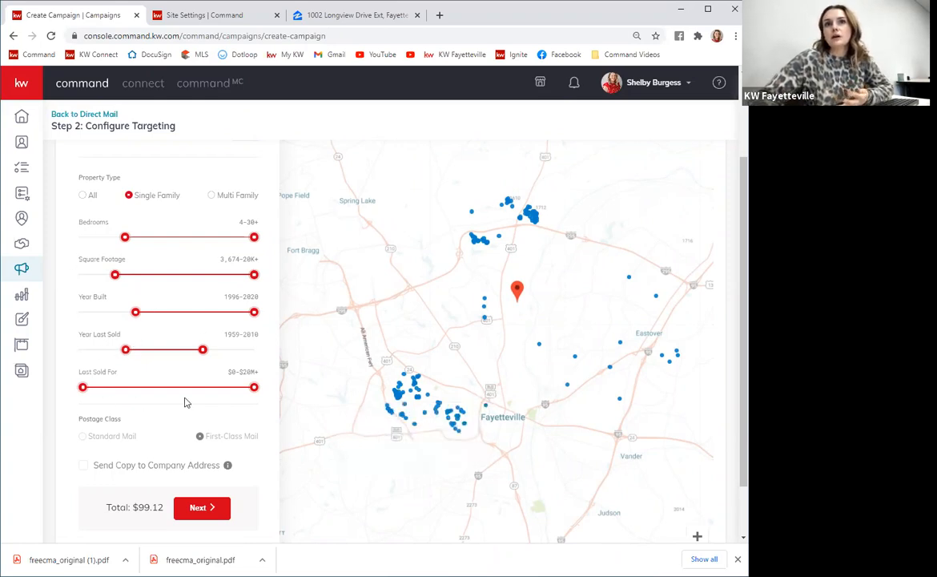
scroll(206, 289, up, 2)
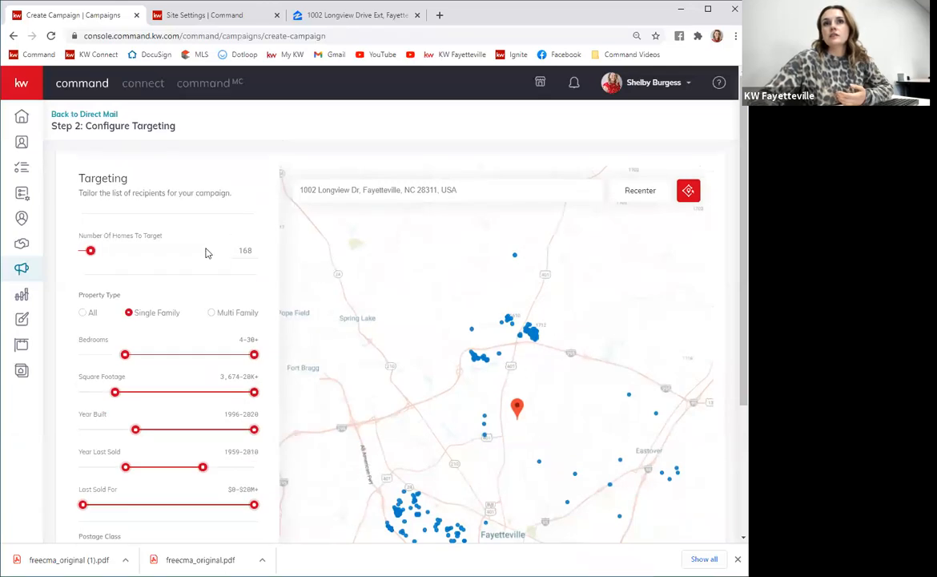
scroll(303, 278, down, 1)
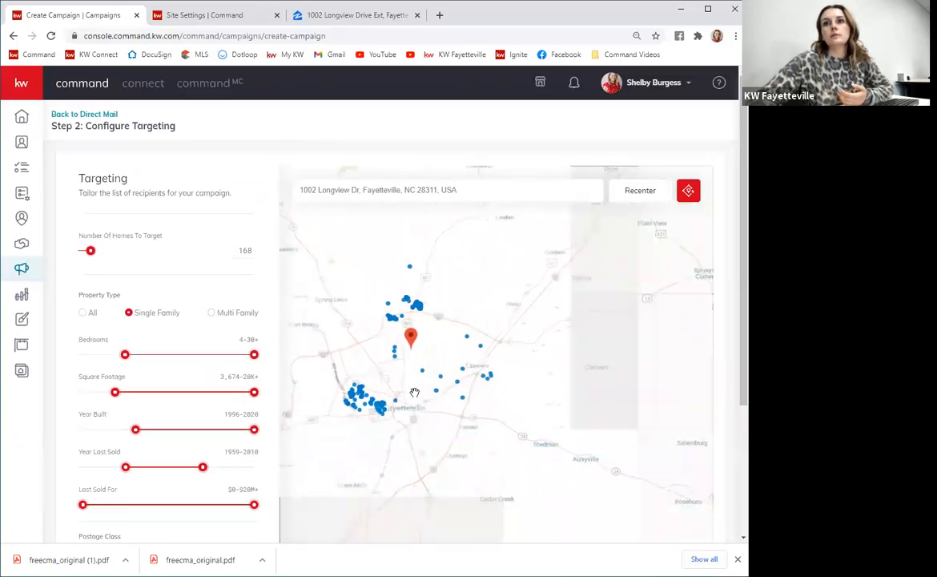
scroll(420, 403, up, 1)
scroll(459, 410, up, 4)
mouse_move(535, 393)
scroll(526, 414, up, 4)
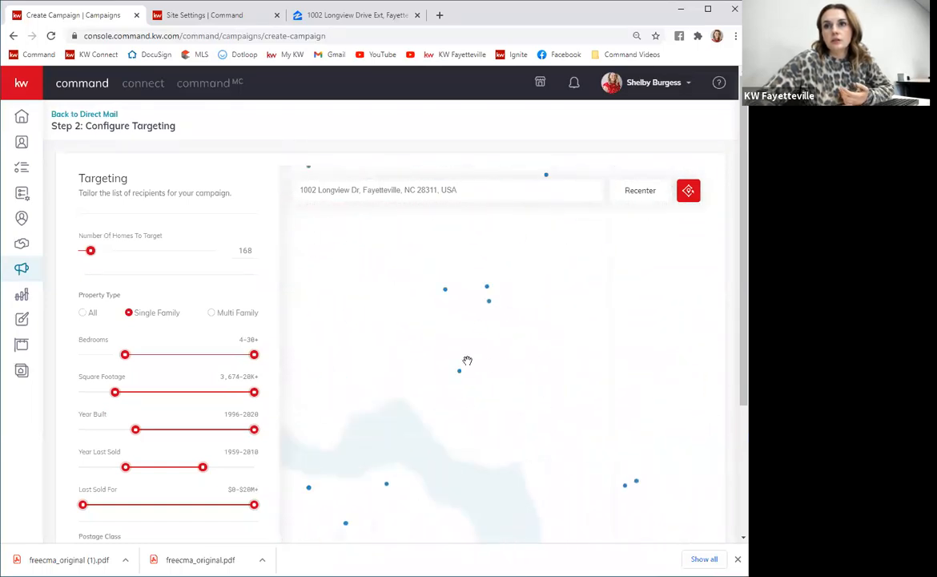
mouse_move(419, 348)
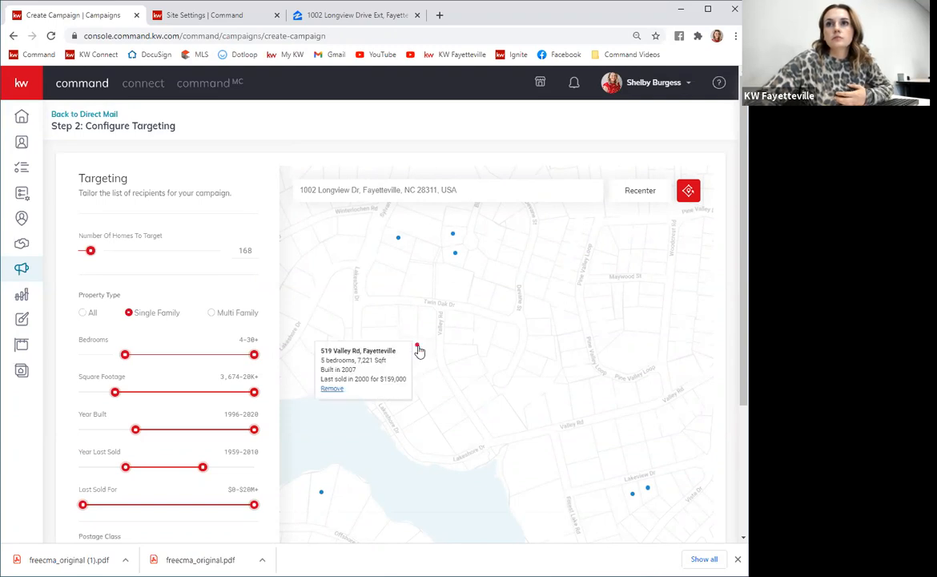
scroll(264, 433, down, 3)
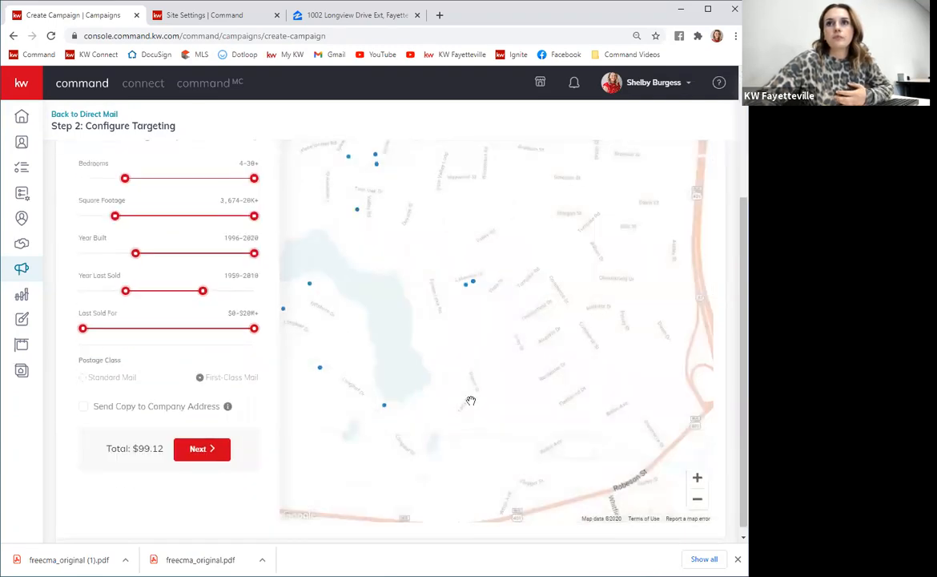
scroll(471, 376, down, 1)
scroll(470, 355, down, 1)
drag(499, 299, 433, 430)
scroll(529, 351, down, 1)
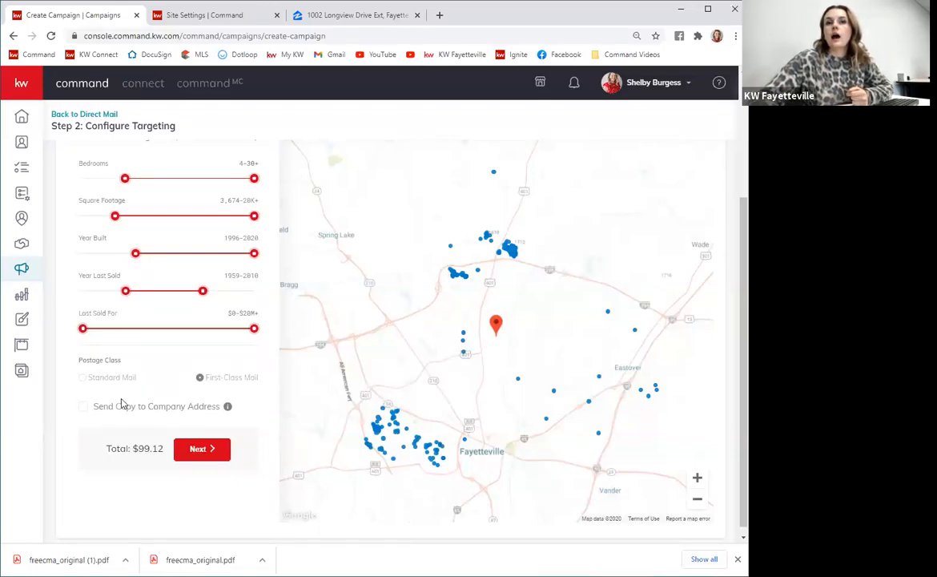
Enable sending a copy to the company address and continue to the preview and payment page.
click(83, 406)
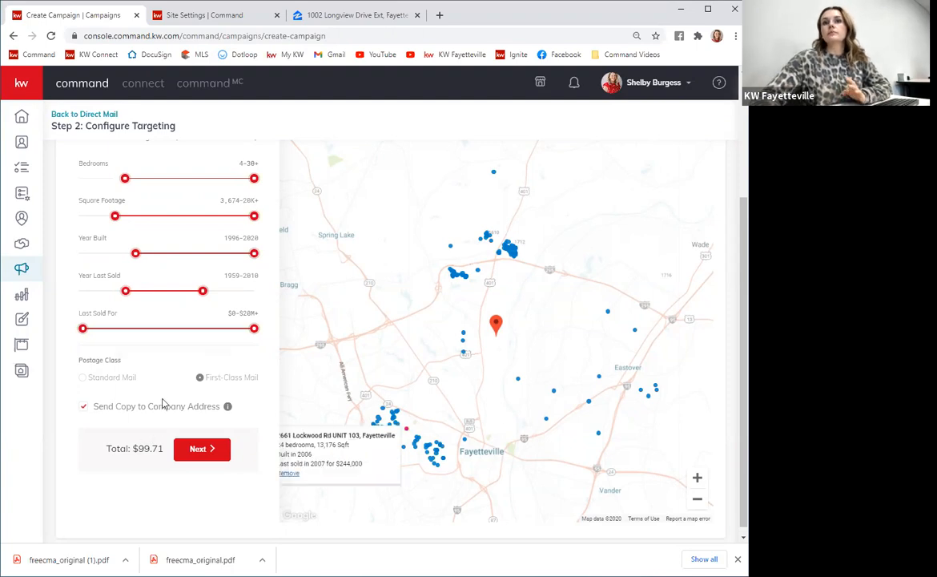
scroll(200, 336, up, 2)
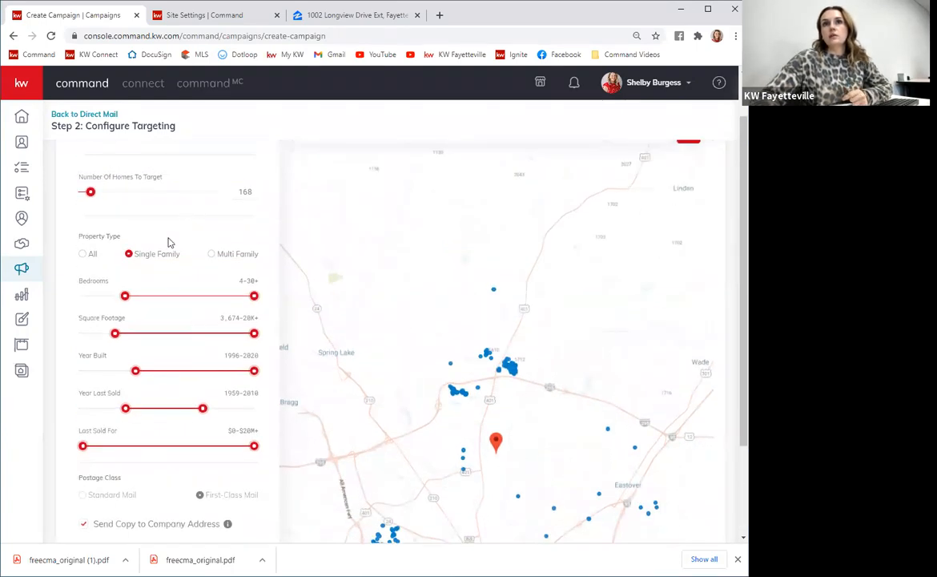
scroll(185, 328, down, 2)
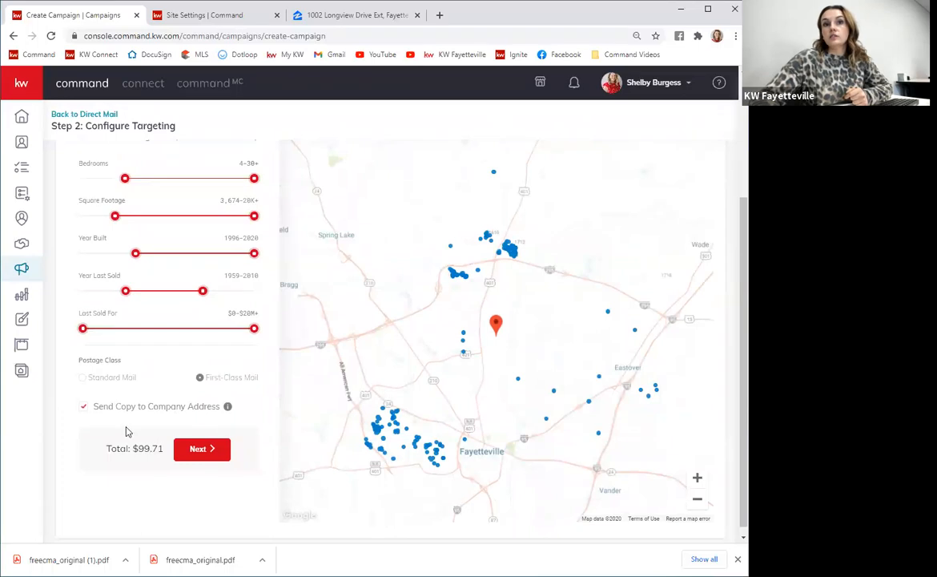
scroll(126, 431, up, 3)
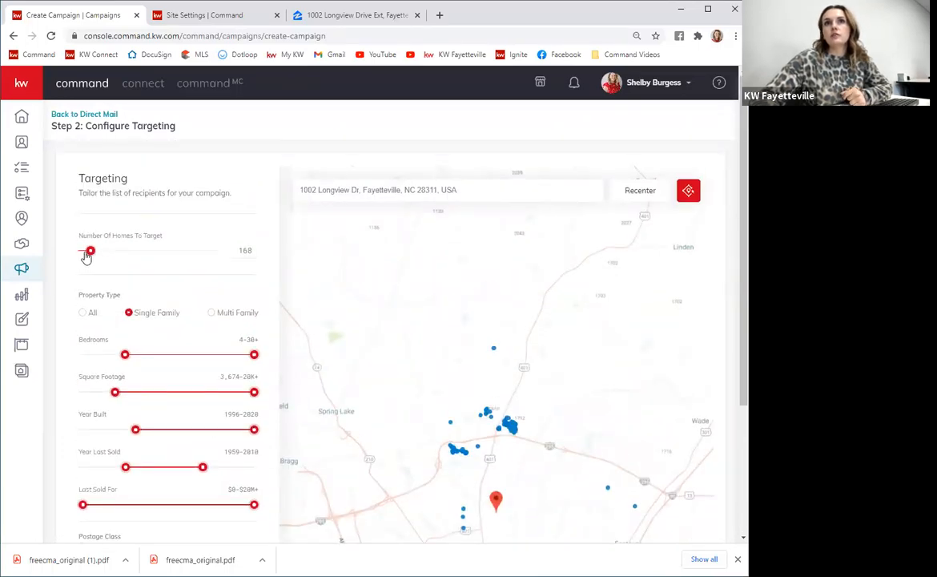
scroll(132, 277, down, 3)
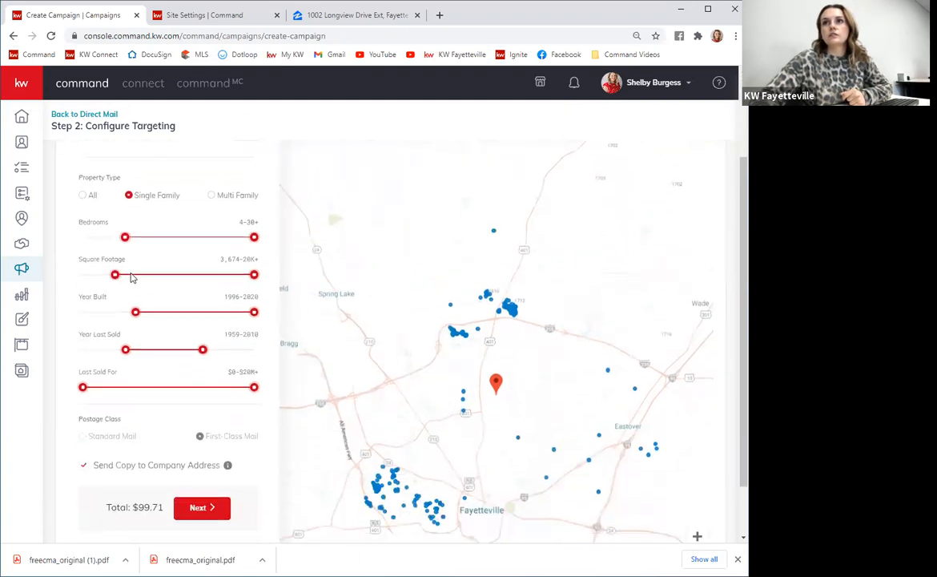
scroll(214, 490, up, 3)
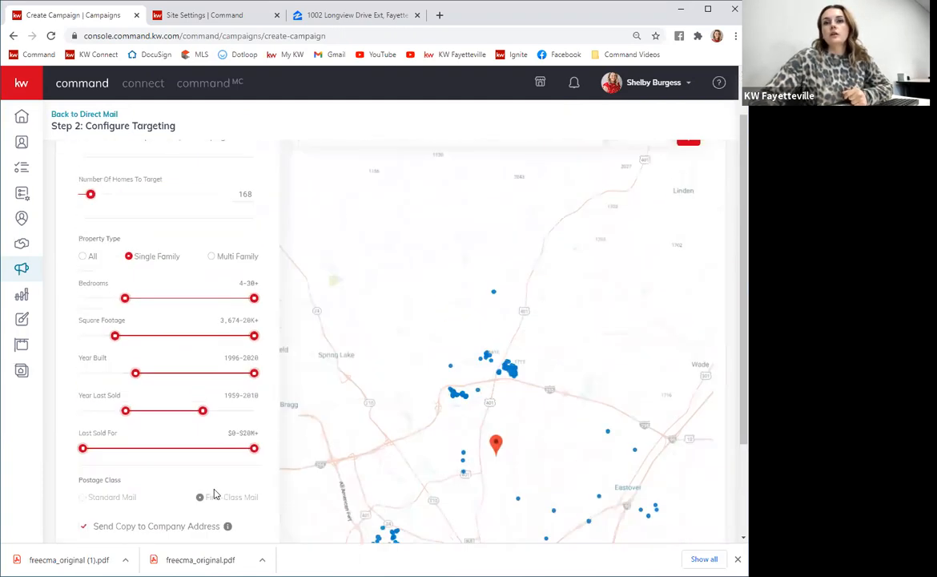
scroll(222, 476, down, 3)
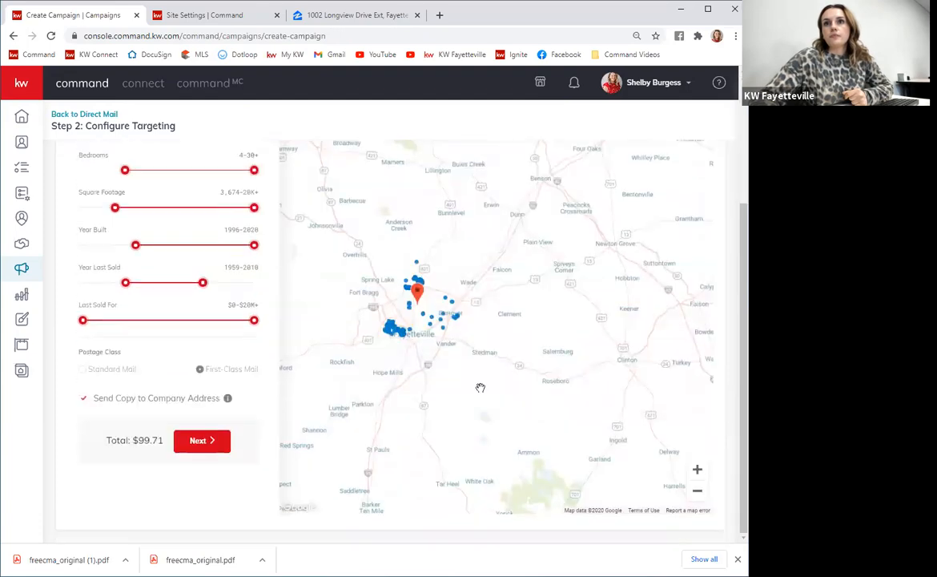
scroll(554, 380, up, 3)
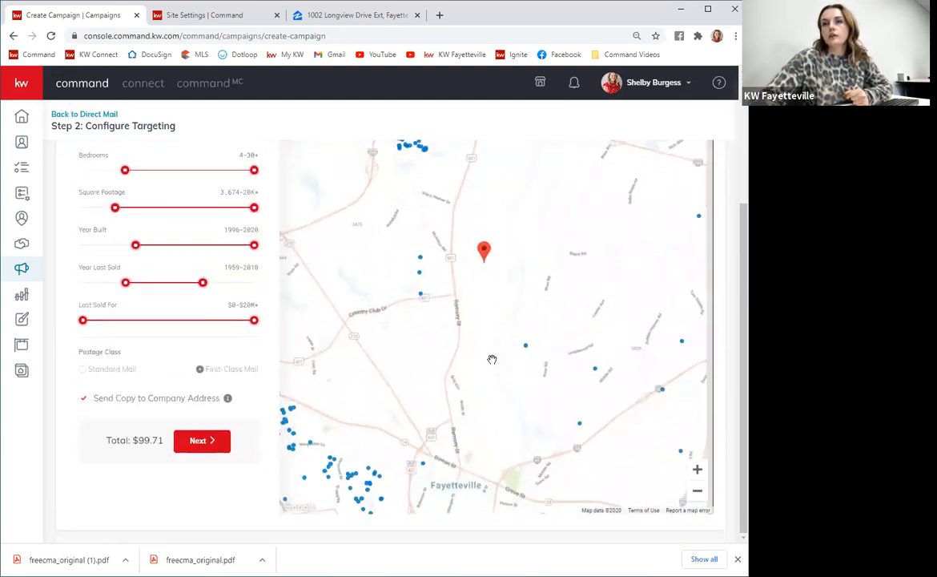
scroll(492, 358, down, 2)
click(197, 442)
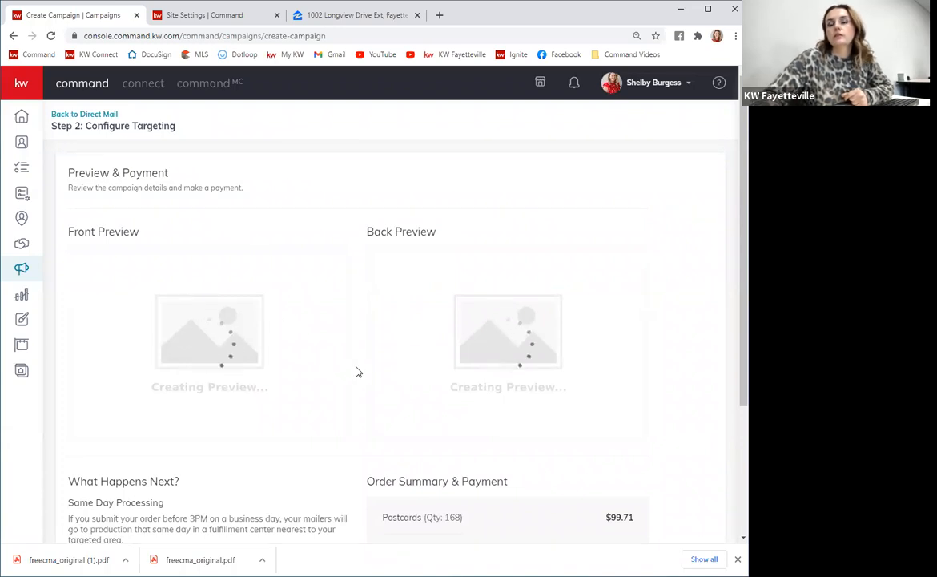
scroll(360, 367, down, 3)
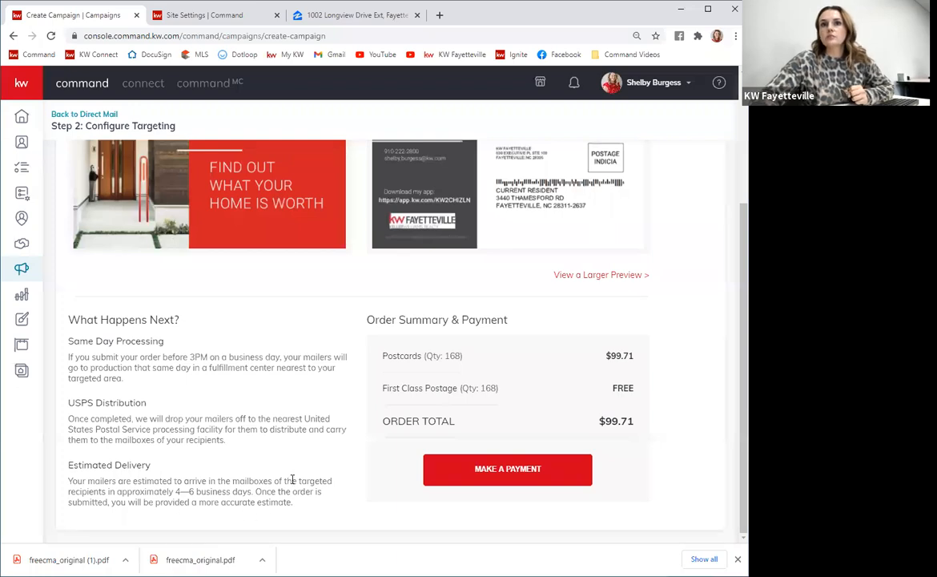
scroll(296, 448, up, 3)
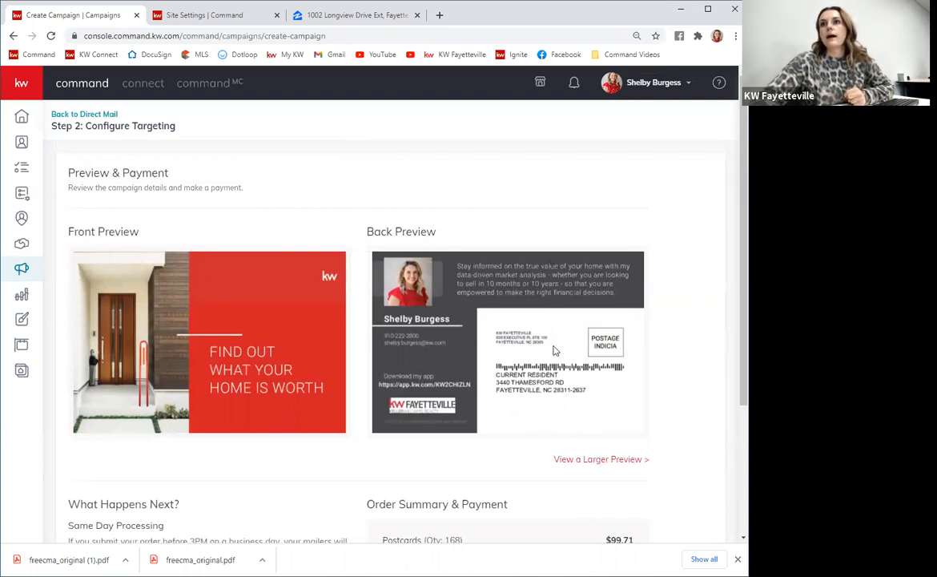
scroll(637, 390, down, 3)
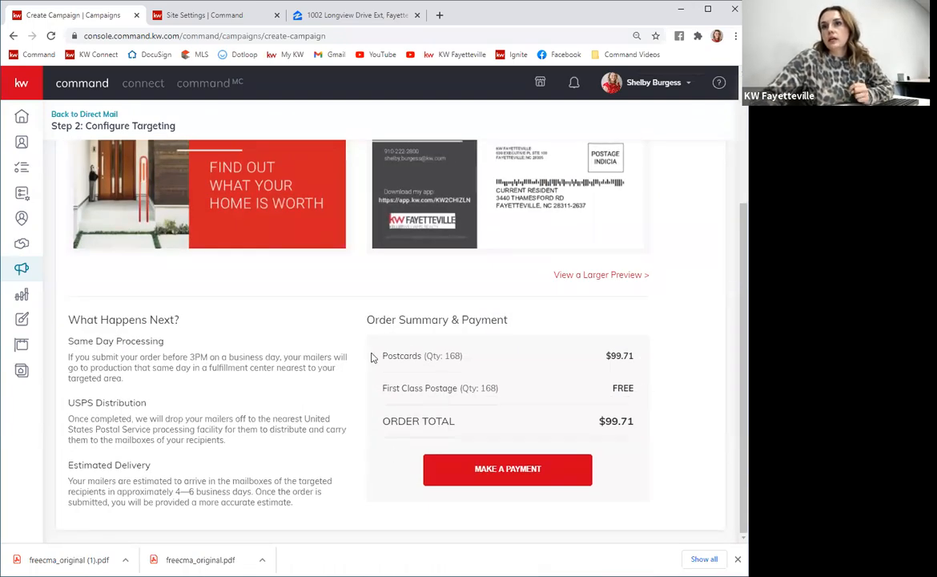
scroll(194, 386, up, 3)
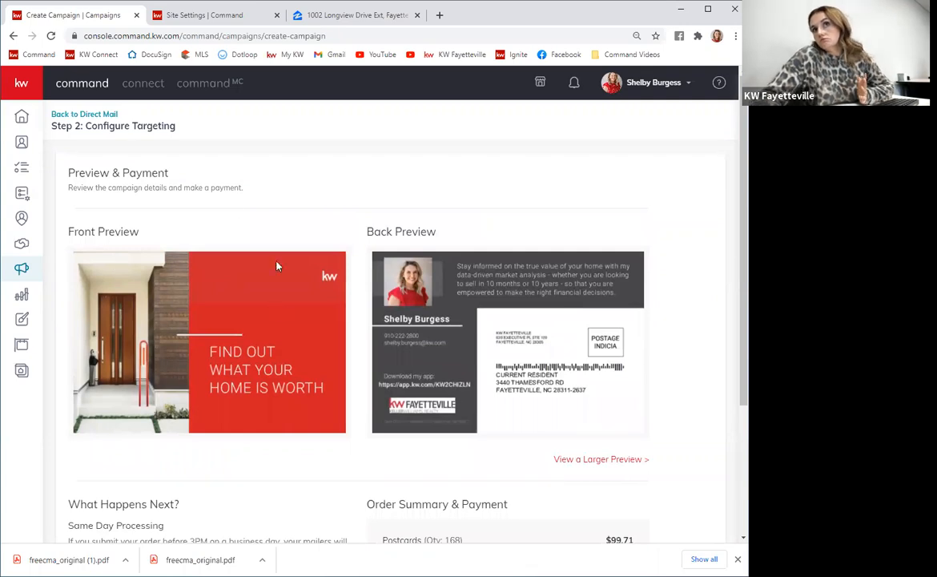
scroll(443, 246, down, 3)
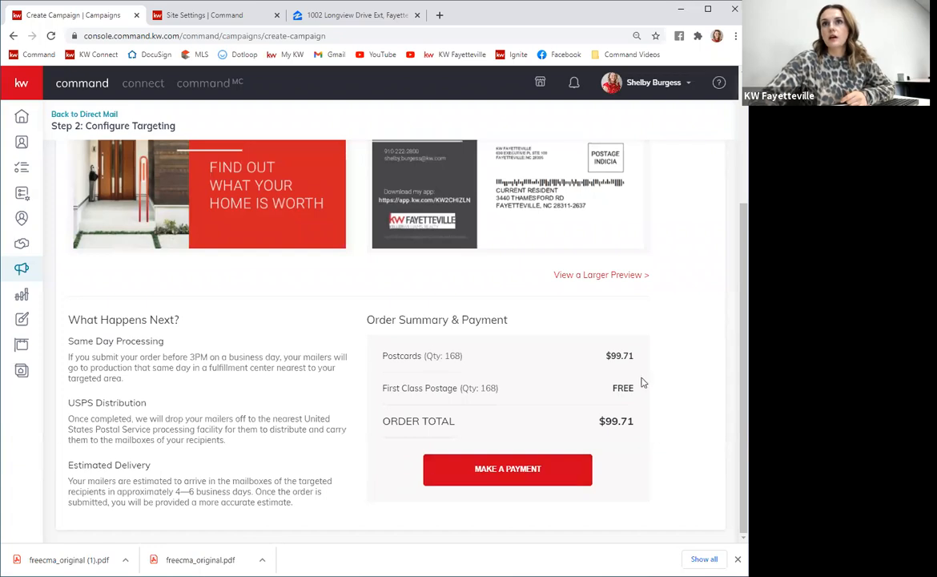
scroll(282, 356, up, 2)
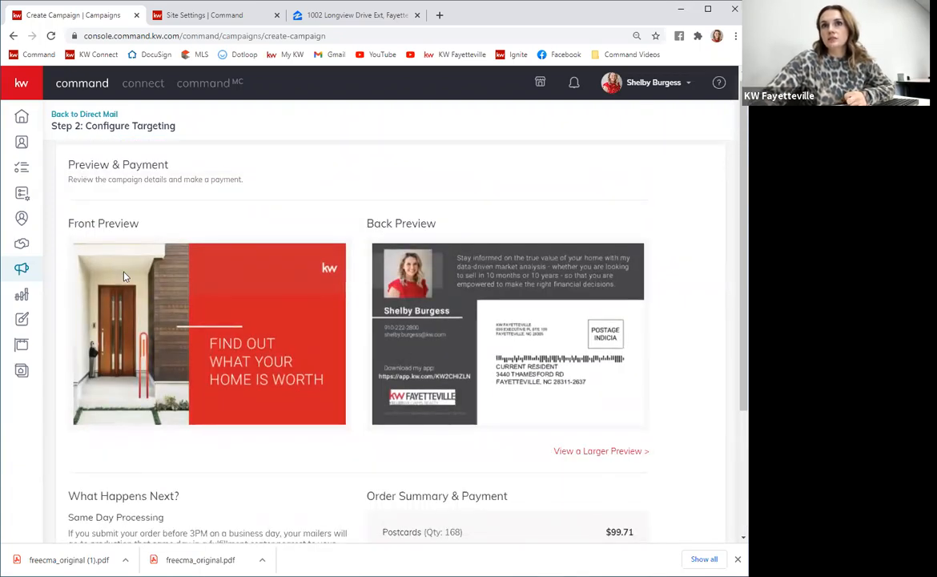
scroll(333, 313, down, 2)
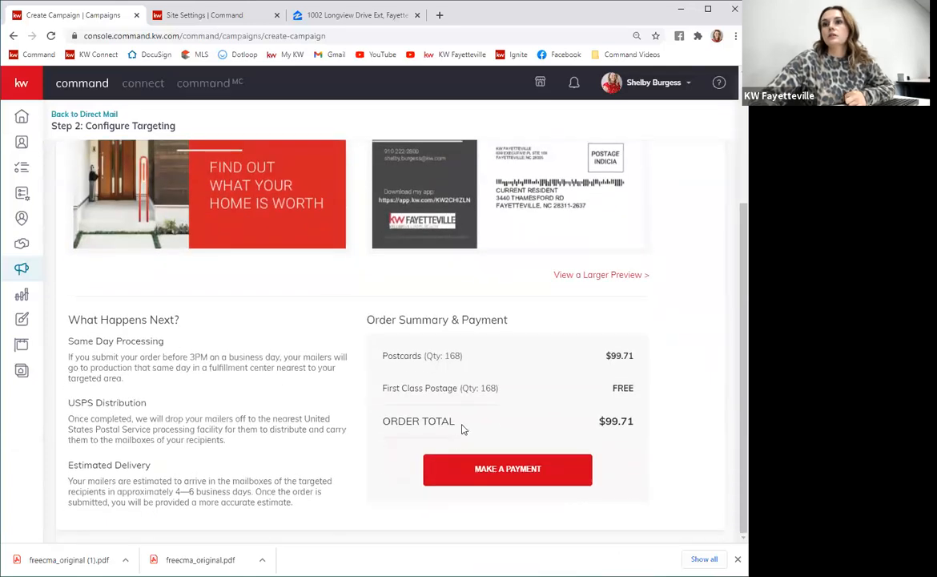